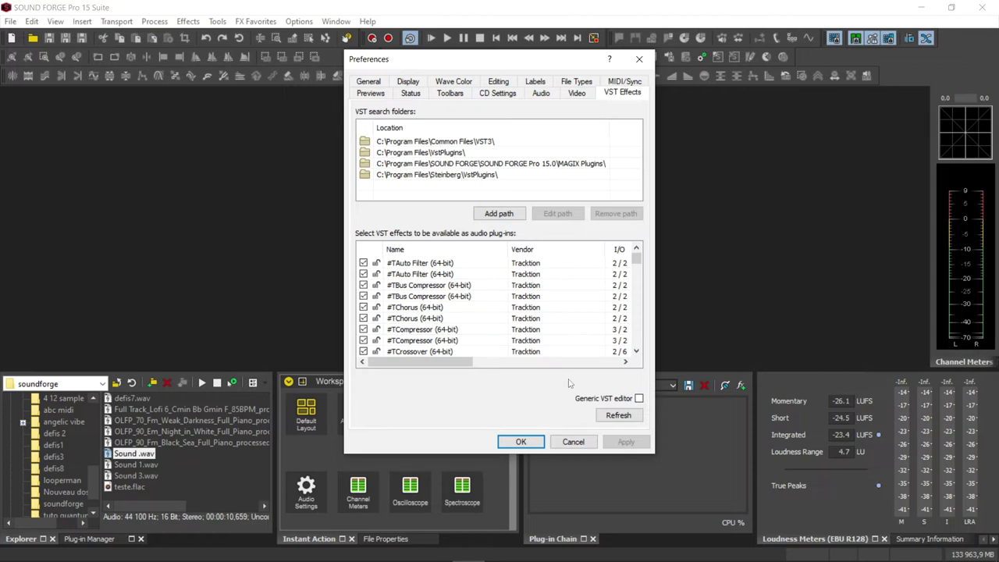
# Close the preferences and review the list of available window layouts without applying one
pyautogui.click(520, 442)
pyautogui.click(54, 23)
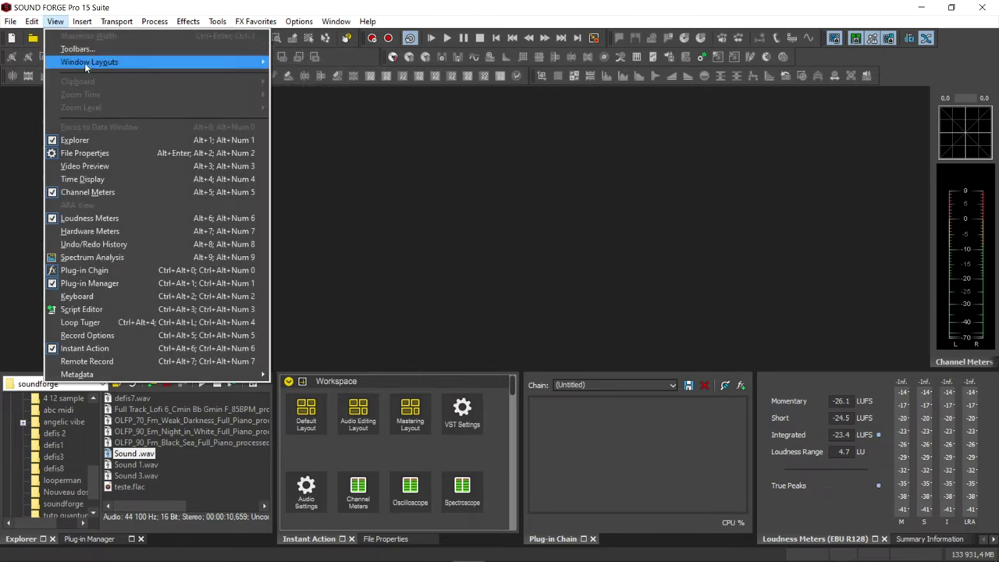
pyautogui.moveTo(90, 63)
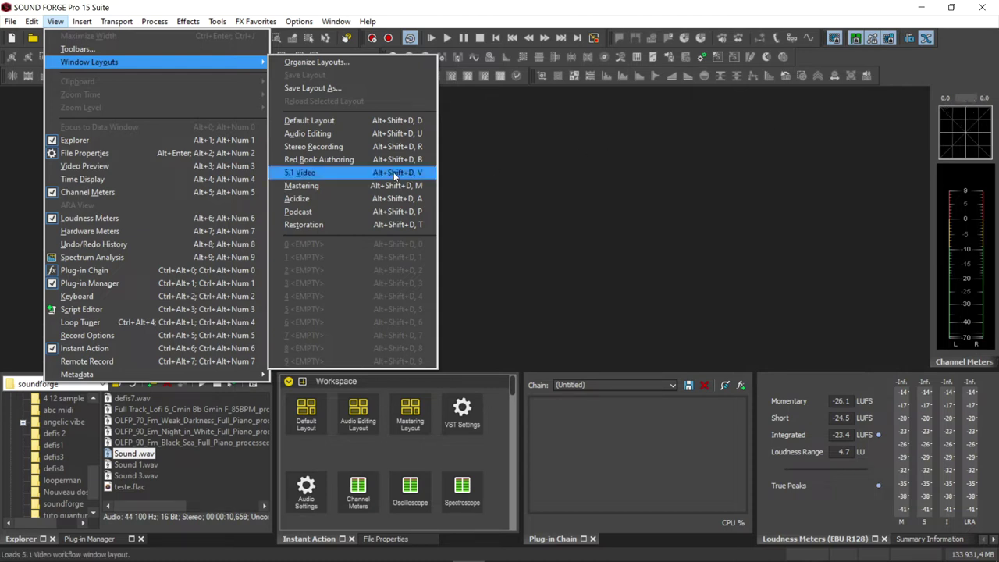
pyautogui.click(496, 308)
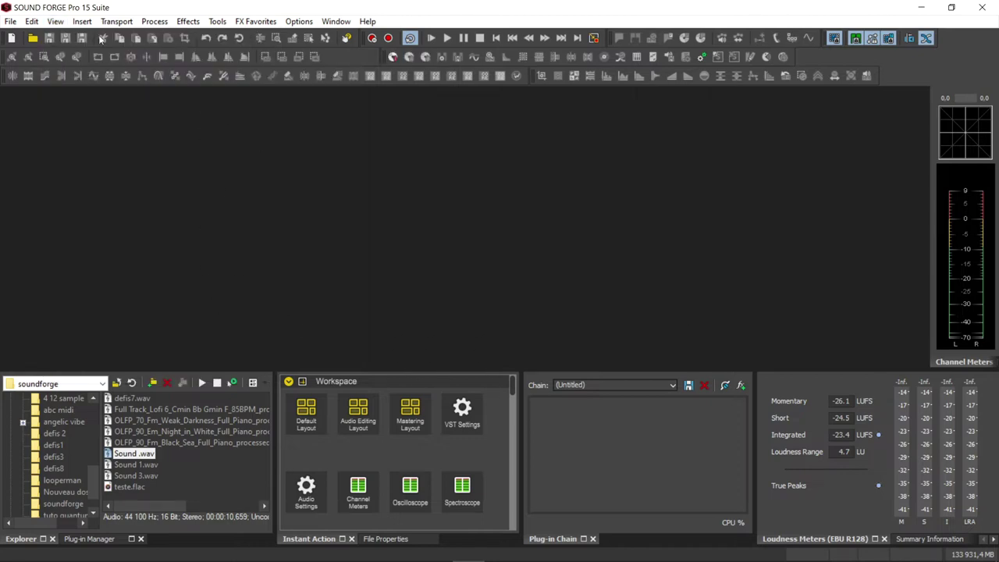
# Open the Remote Record window, move it over the empty workspace to view its controls, and close it
pyautogui.click(58, 23)
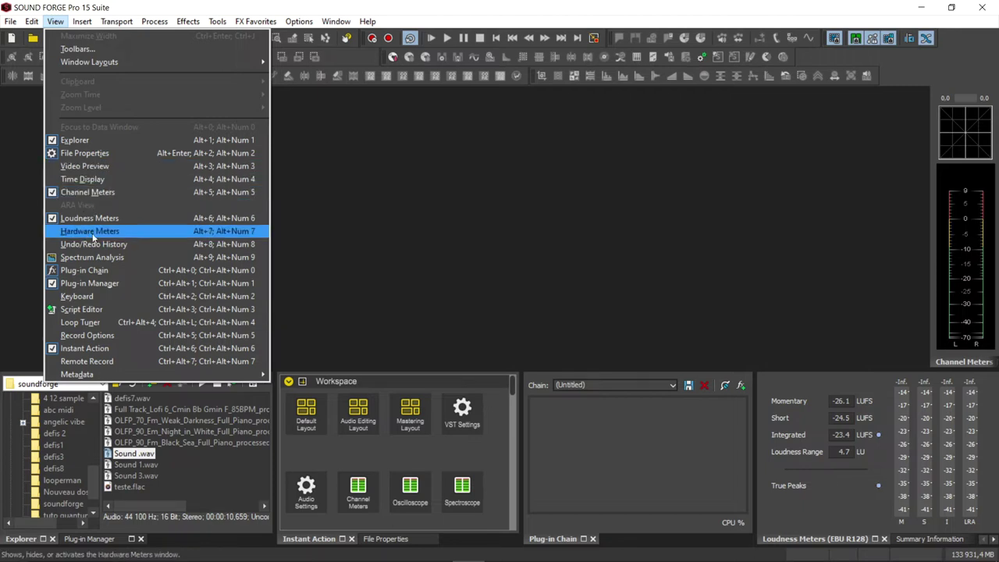
pyautogui.click(91, 361)
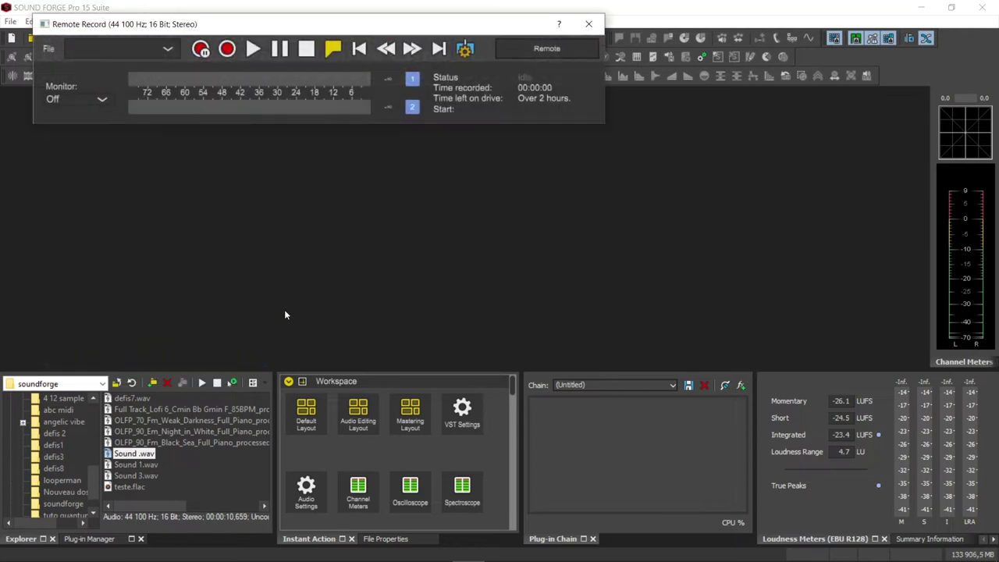
pyautogui.moveTo(452, 28); pyautogui.dragTo(526, 117)
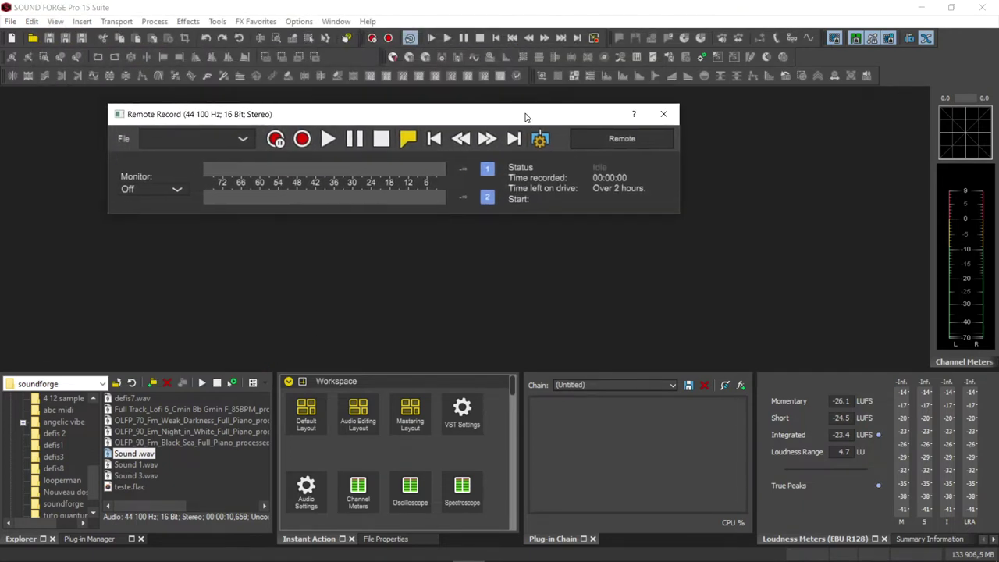
pyautogui.click(663, 115)
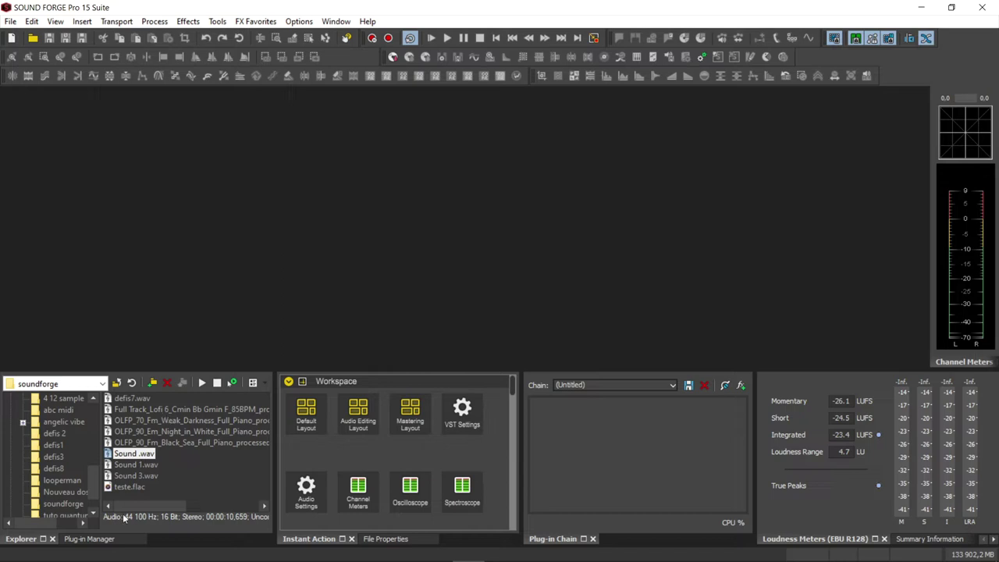
# Show the Plug-in Manager and examine the Instant Action categories down to the export actions, expanding the Editing group
pyautogui.click(108, 540)
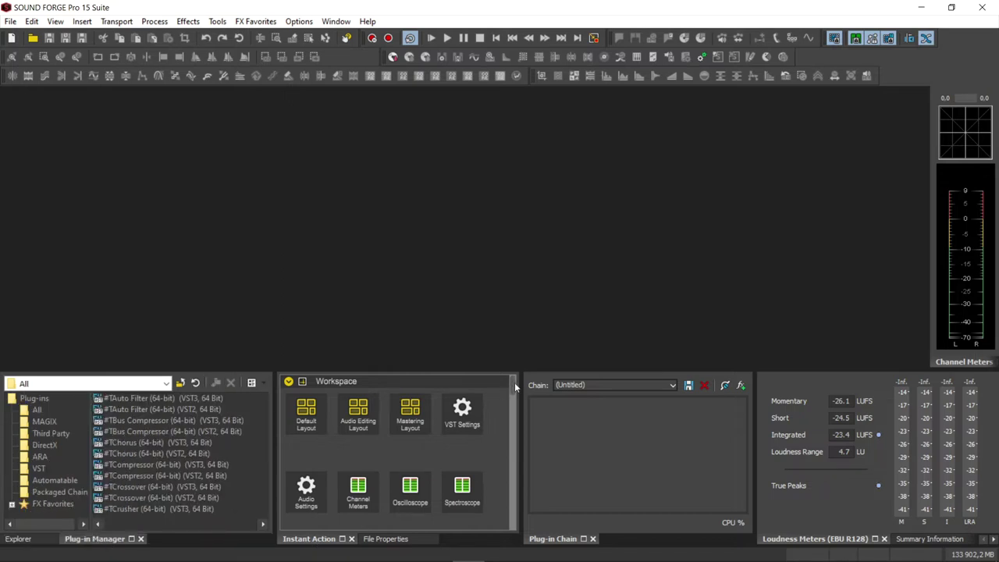
pyautogui.moveTo(511, 383); pyautogui.dragTo(517, 460)
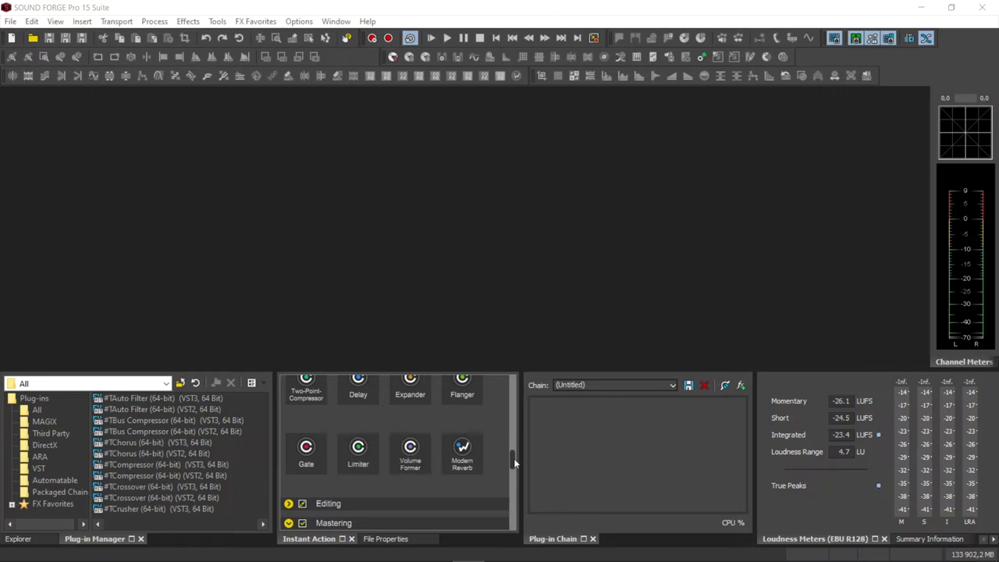
pyautogui.moveTo(514, 454); pyautogui.dragTo(516, 464)
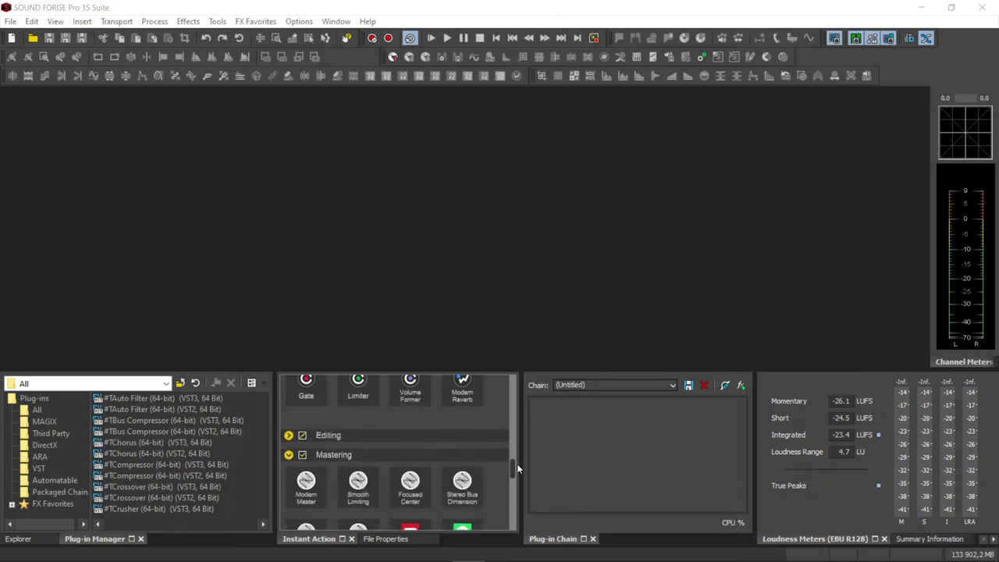
pyautogui.click(289, 434)
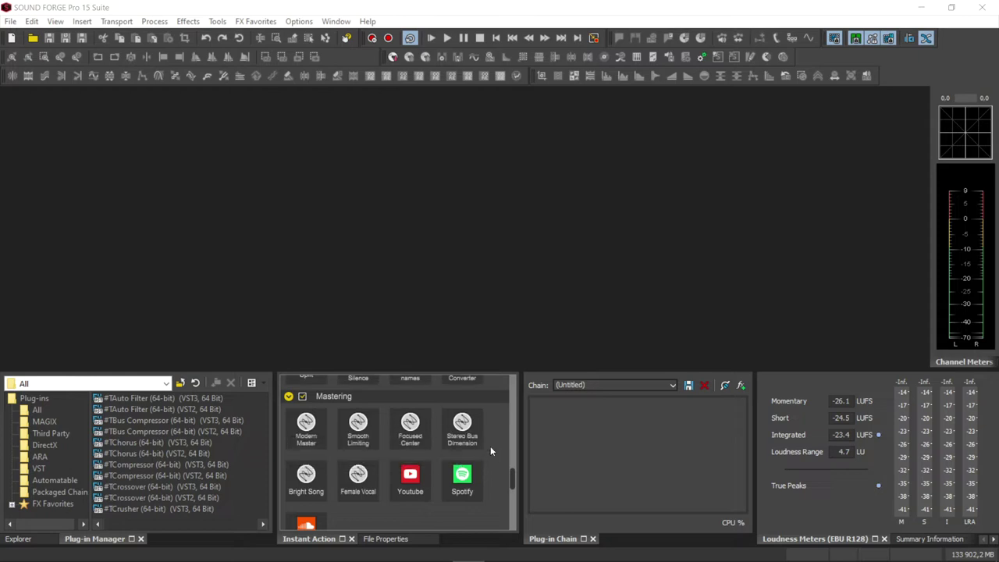
pyautogui.moveTo(511, 476)
pyautogui.mouseDown()
pyautogui.moveTo(513, 444)
pyautogui.moveTo(519, 473)
pyautogui.mouseUp()
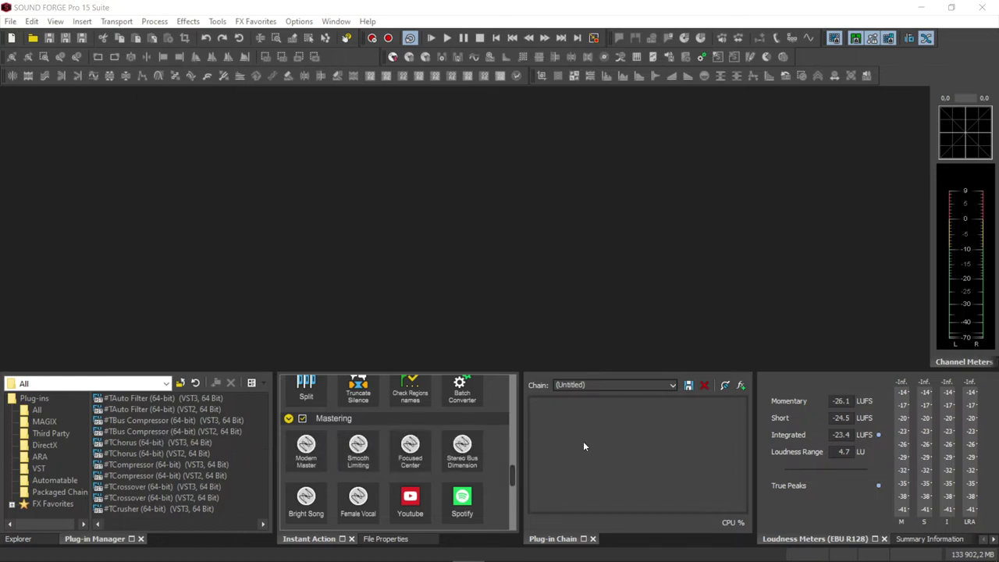
pyautogui.moveTo(514, 483); pyautogui.dragTo(519, 436)
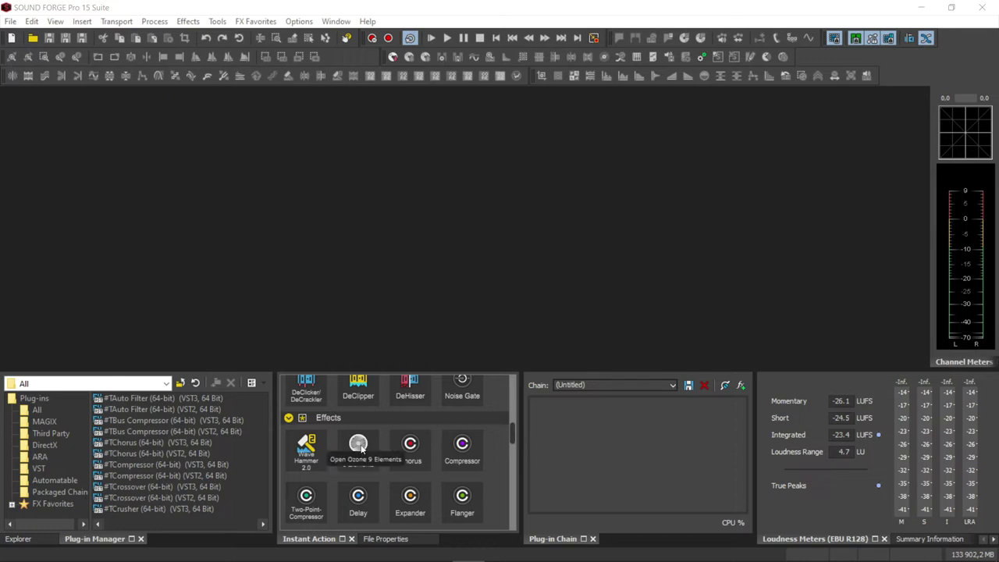
pyautogui.moveTo(512, 432); pyautogui.dragTo(518, 483)
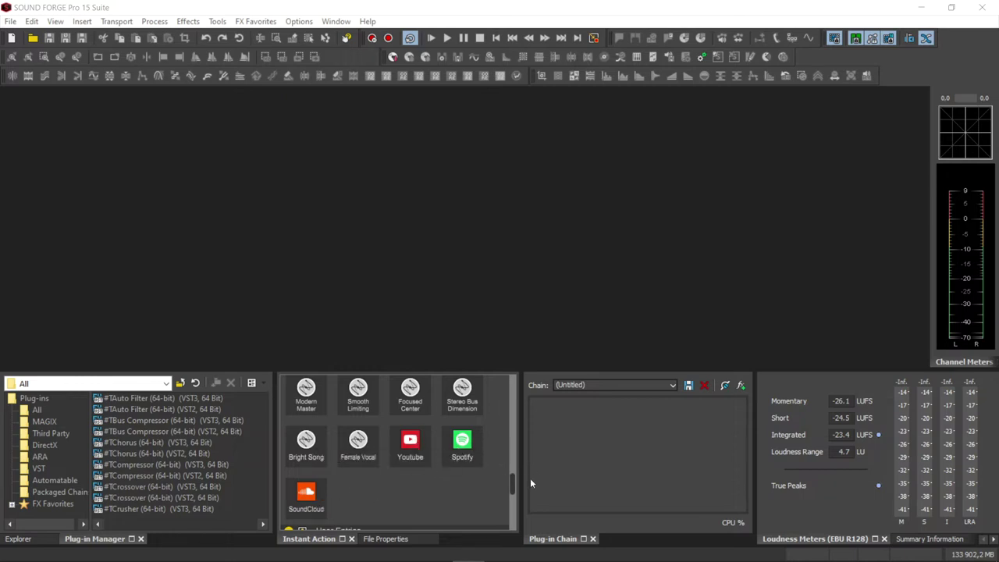
pyautogui.moveTo(518, 482); pyautogui.dragTo(520, 523)
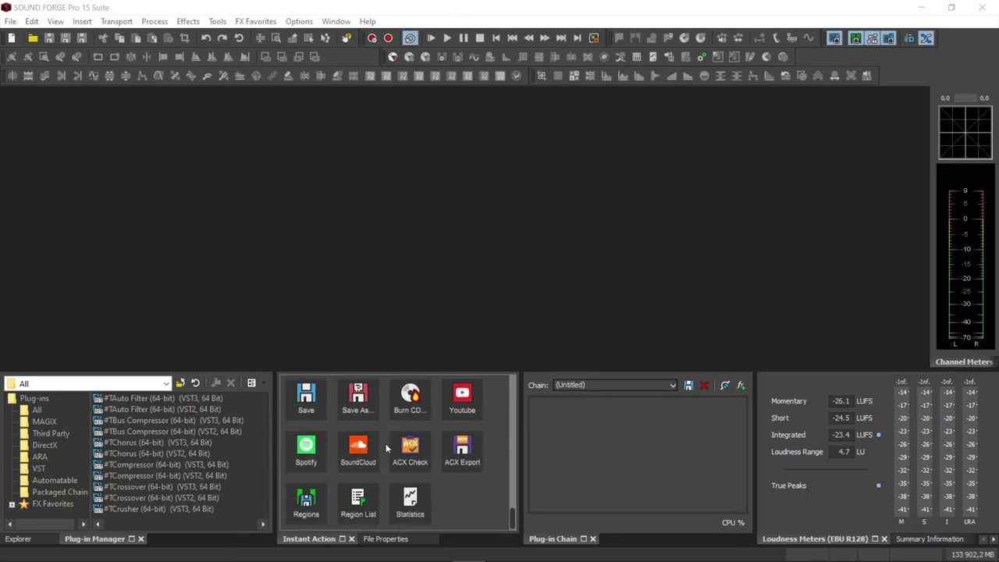
# Open the OLFP_90_Em_Night_in_White_Full_Piano_processed.wav file from the soundforge folder in the workspace
pyautogui.click(45, 539)
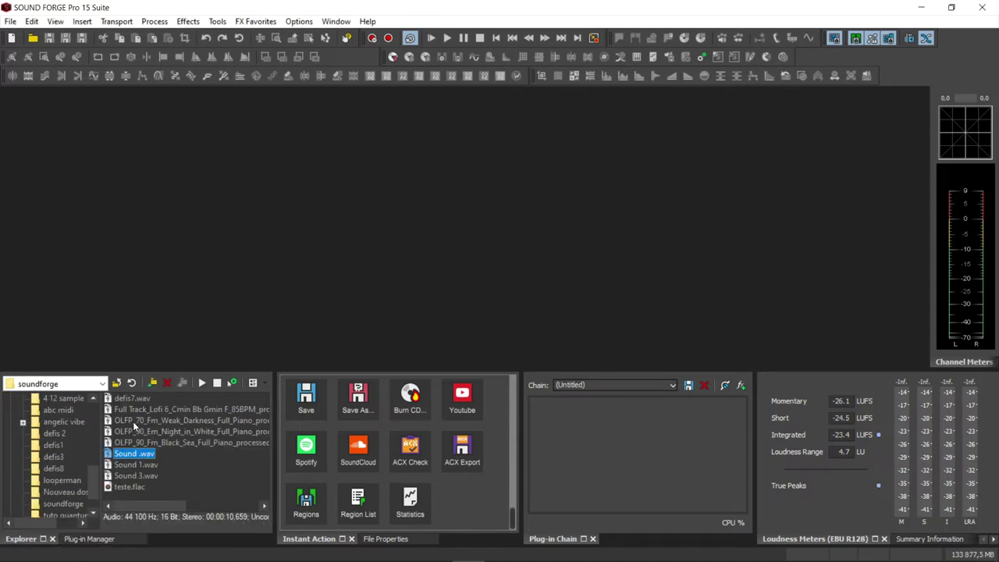
pyautogui.click(135, 421)
pyautogui.click(135, 431)
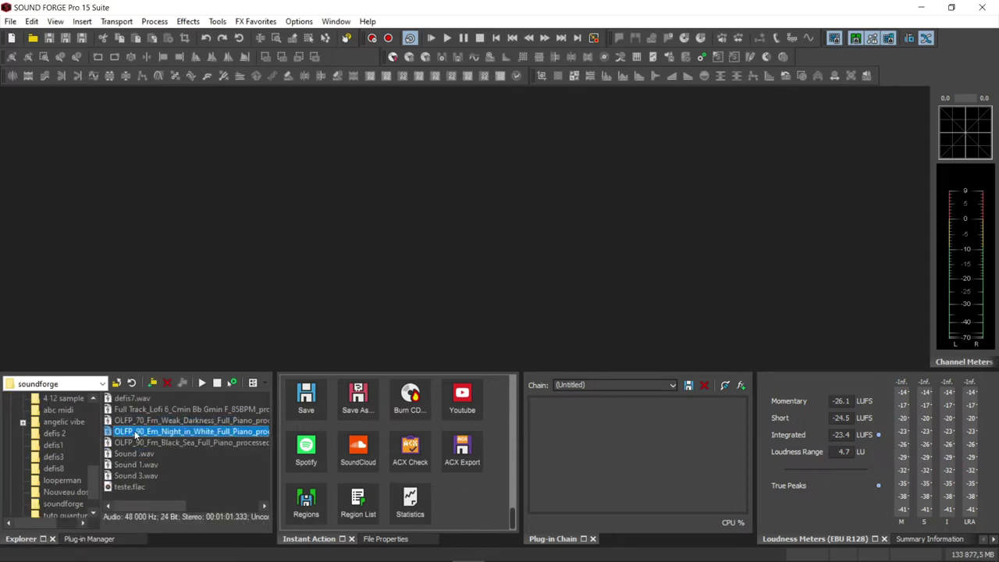
pyautogui.moveTo(136, 431); pyautogui.dragTo(201, 187)
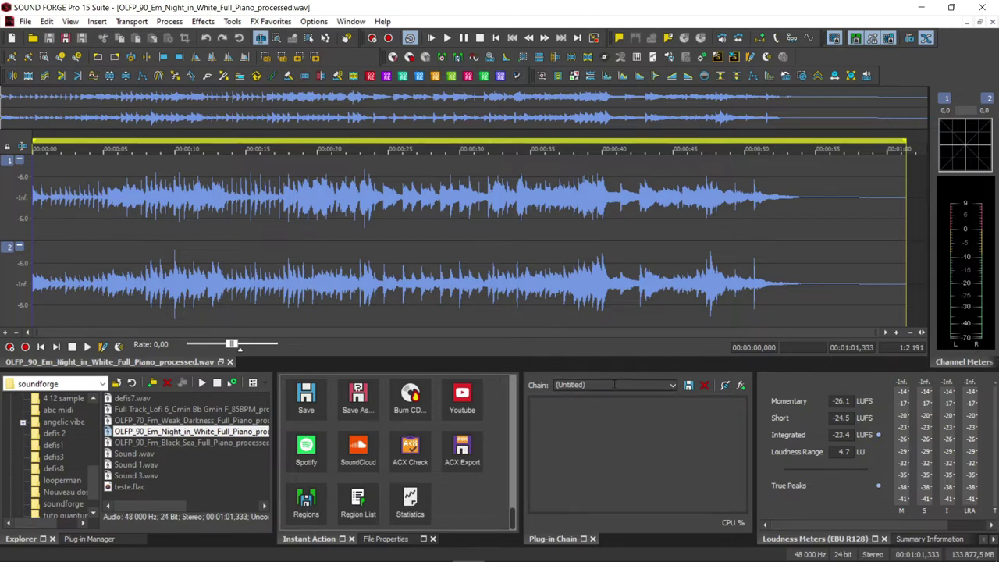
pyautogui.click(273, 21)
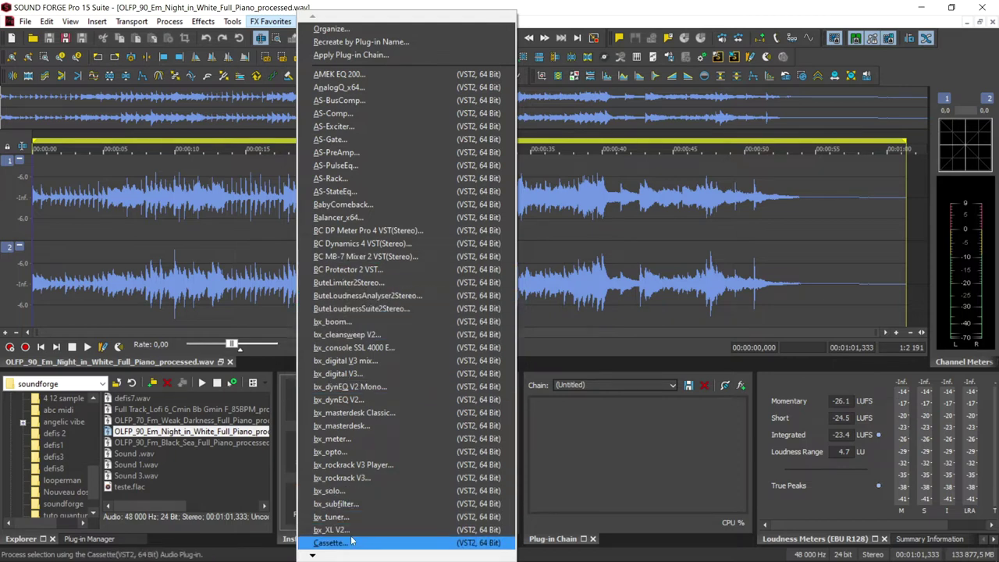
pyautogui.click(257, 351)
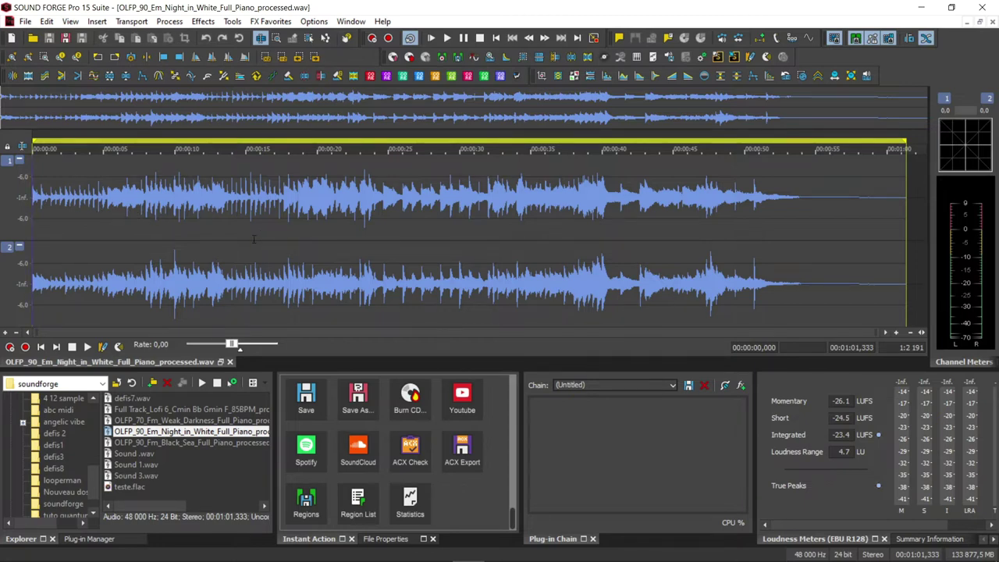
# Play the piano file from its beginning and pause at about 10.657 seconds
pyautogui.press('space')
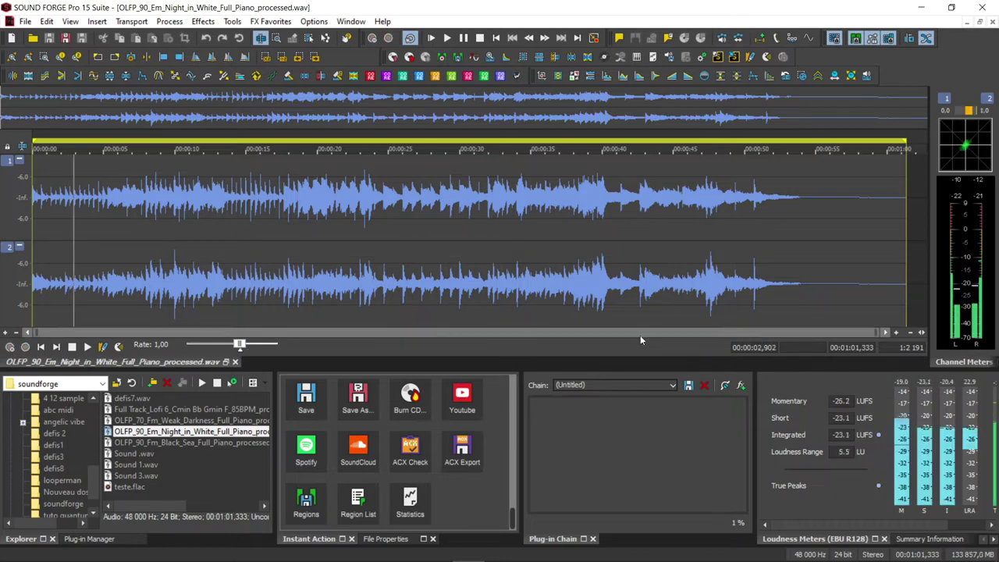
pyautogui.moveTo(866, 331); pyautogui.dragTo(427, 358)
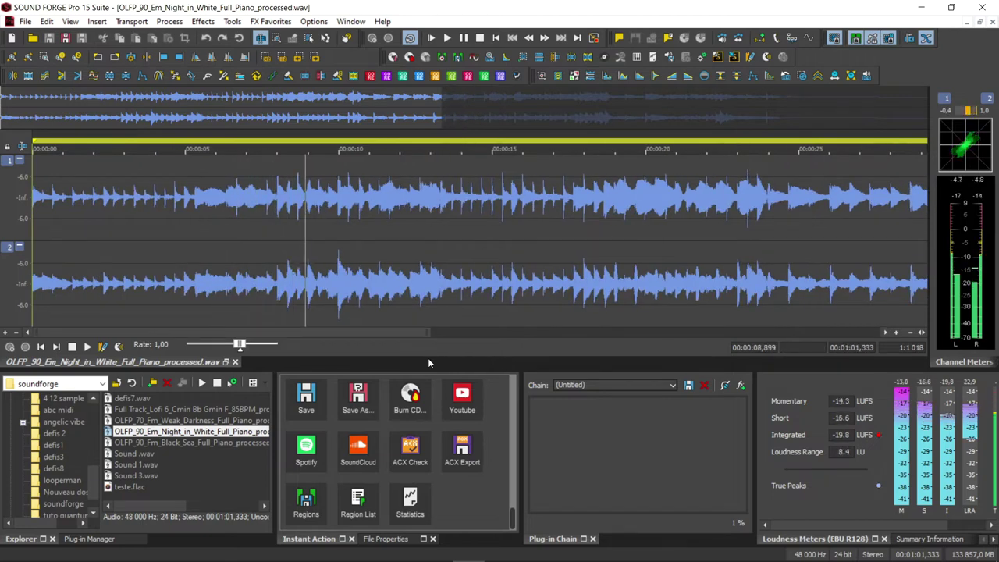
pyautogui.press('space')
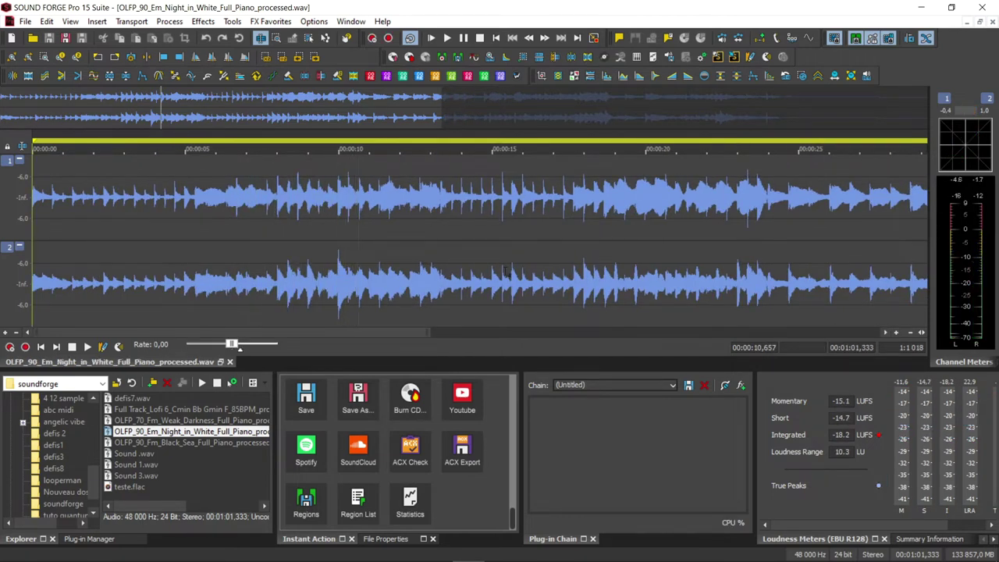
# Select the first 10.657 seconds of the piano waveform and preview the selection
pyautogui.moveTo(357, 233); pyautogui.dragTo(6, 262)
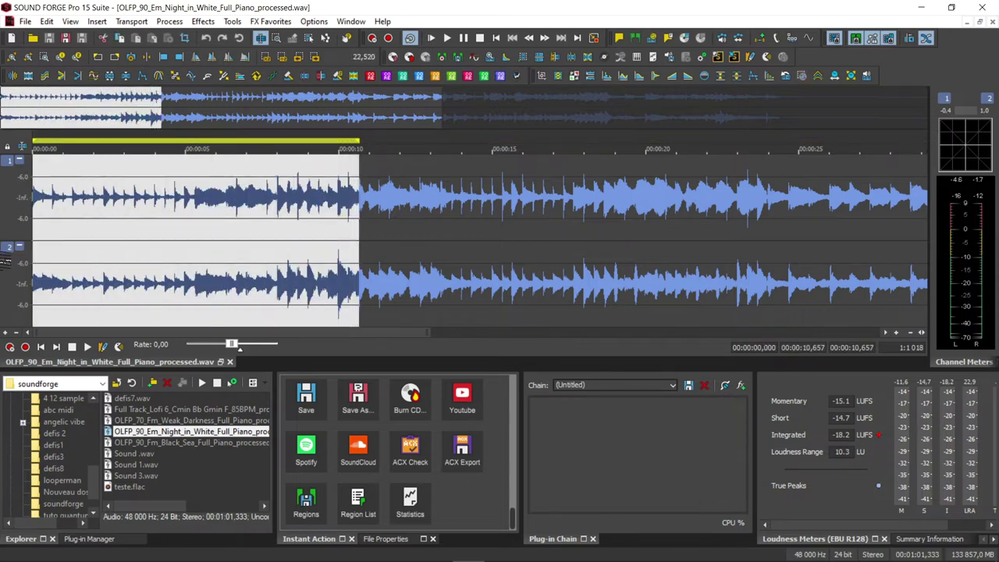
pyautogui.click(895, 333)
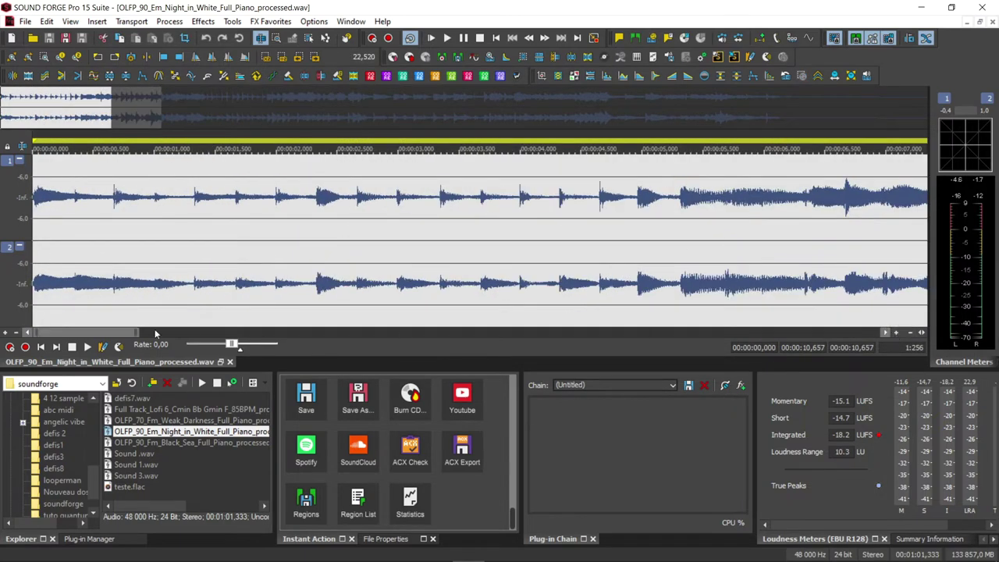
pyautogui.moveTo(107, 334); pyautogui.dragTo(158, 329)
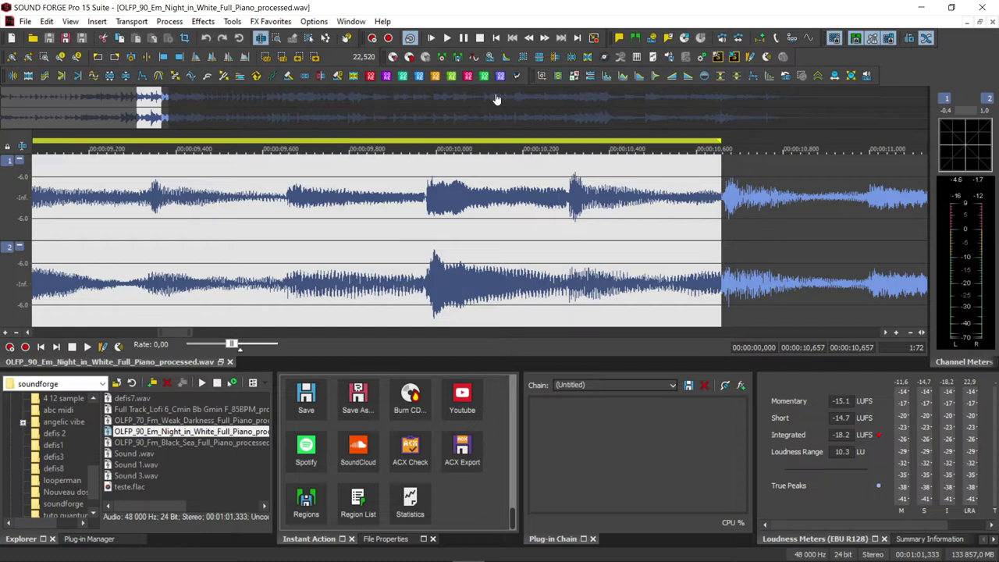
pyautogui.press('space')
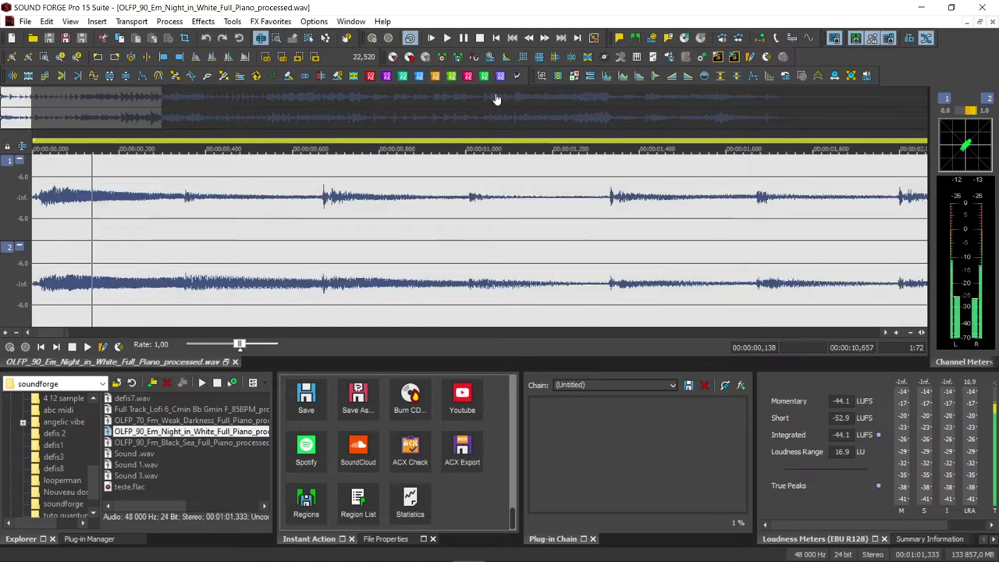
pyautogui.click(96, 334)
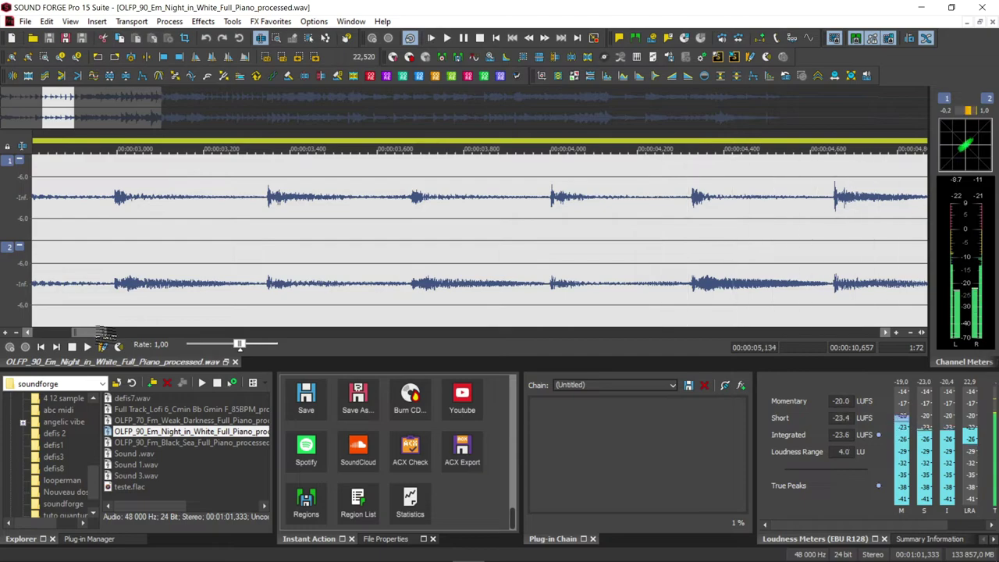
pyautogui.moveTo(101, 334)
pyautogui.mouseDown()
pyautogui.moveTo(226, 337)
pyautogui.moveTo(110, 337)
pyautogui.mouseUp()
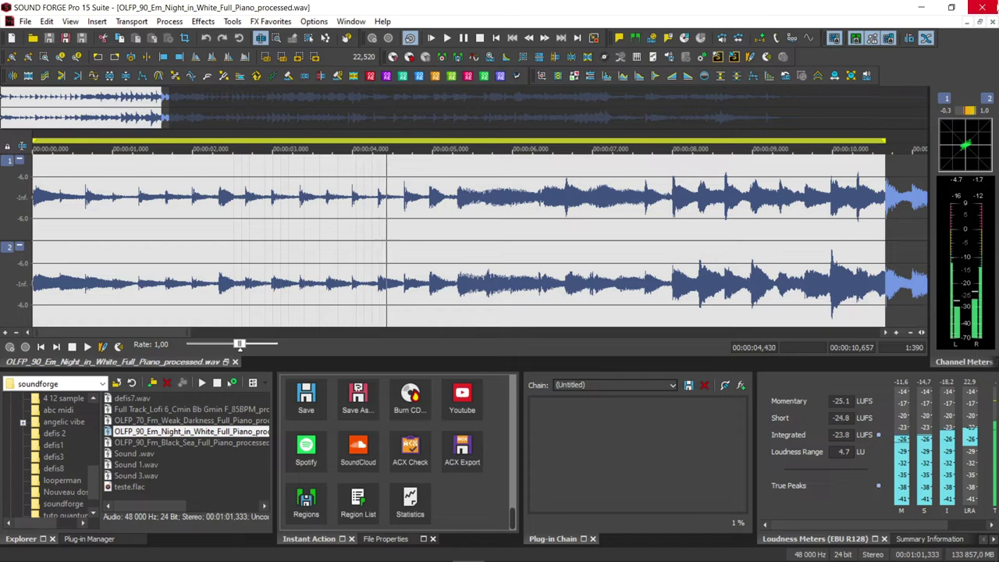
pyautogui.press('space')
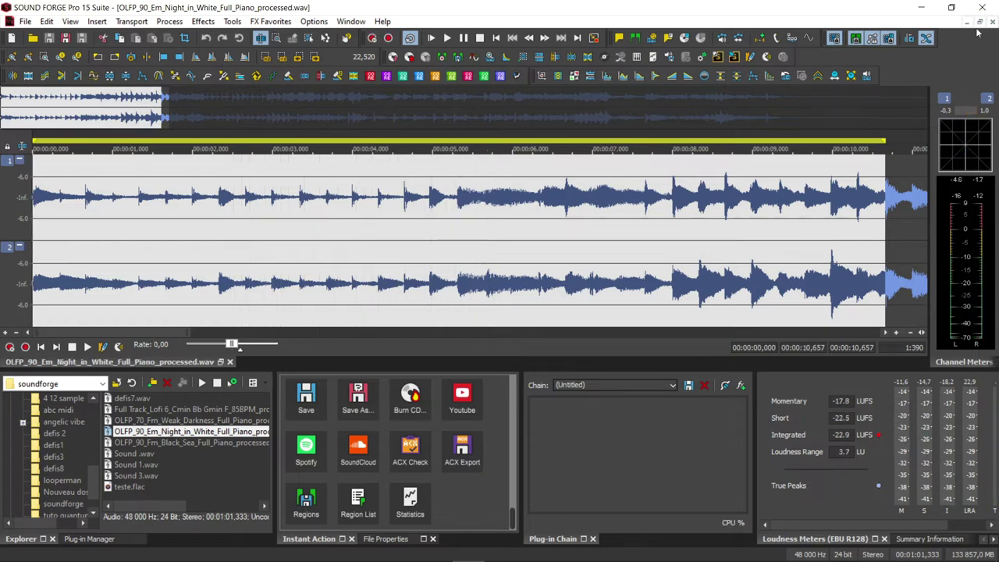
# Create a new audio file from the selected 10.657 seconds in the empty workspace and maximize its window
pyautogui.click(979, 21)
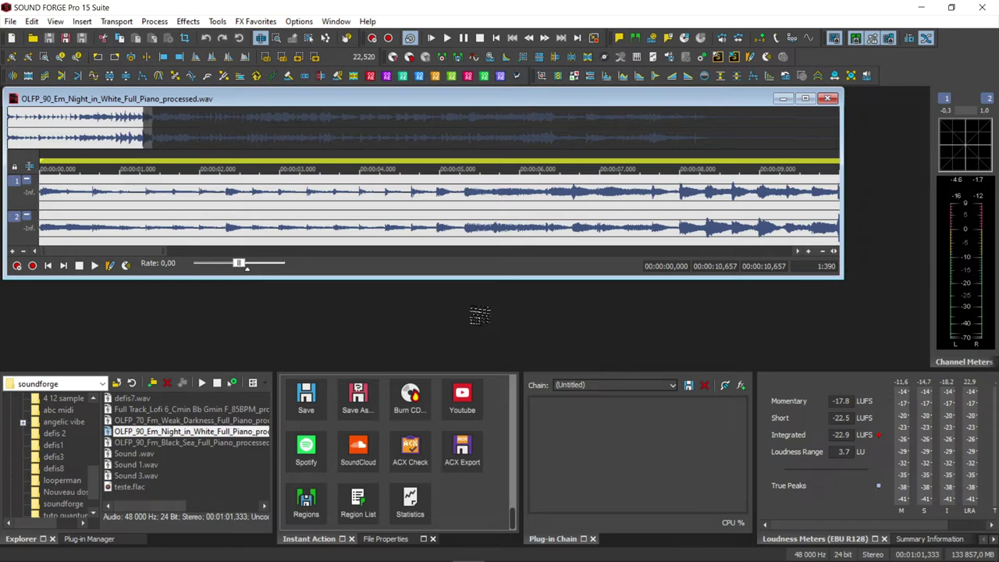
pyautogui.moveTo(479, 314); pyautogui.dragTo(472, 308)
pyautogui.click(782, 98)
pyautogui.click(850, 220)
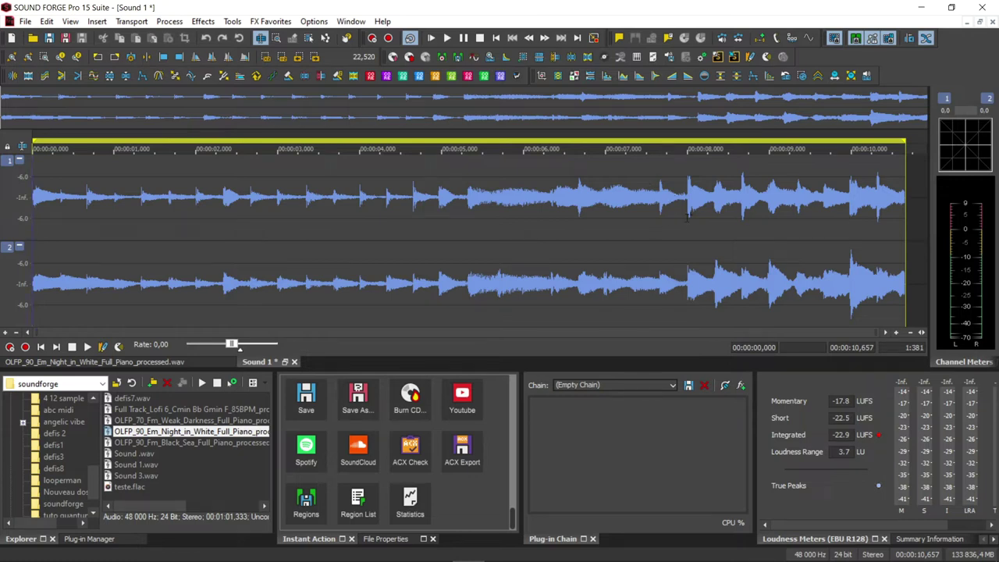
# Preview the extracted excerpt from its start, stop playback, and place the cursor at about 10.263 seconds
pyautogui.press('space')
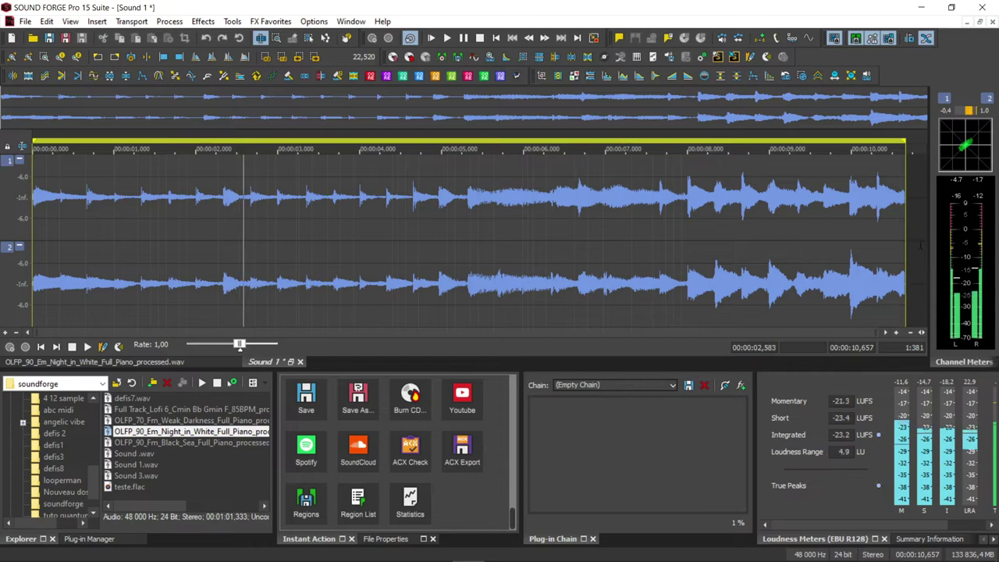
pyautogui.press('space')
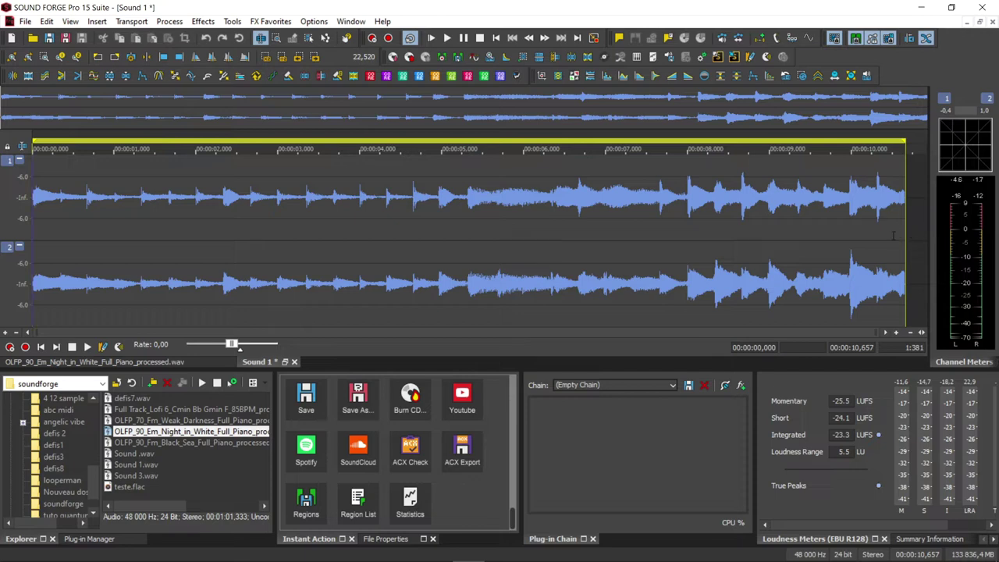
pyautogui.click(874, 215)
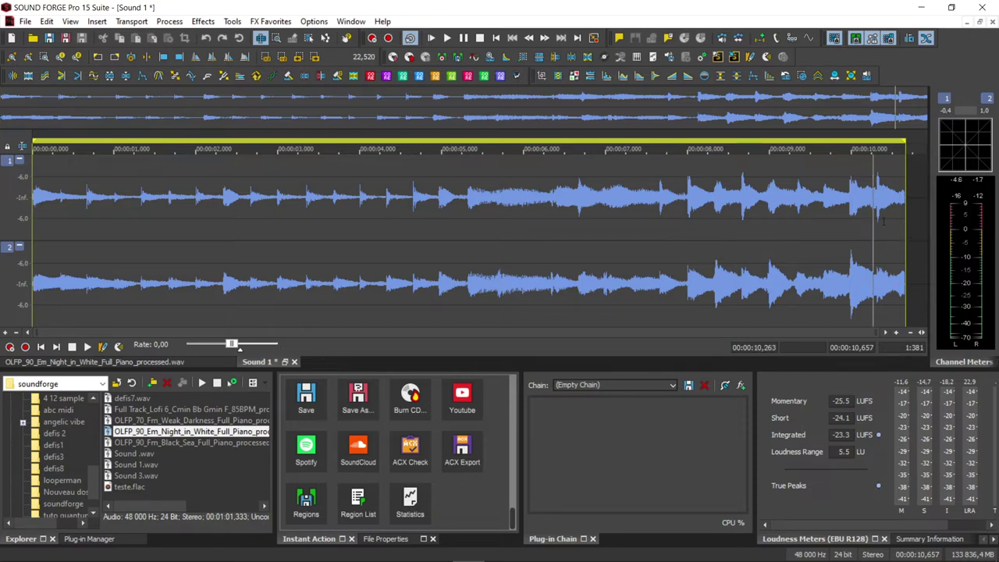
# Select about the last 0.076 seconds of the extracted piano excerpt and apply a fade-out to it
pyautogui.click(896, 332)
pyautogui.moveTo(842, 241); pyautogui.dragTo(887, 237)
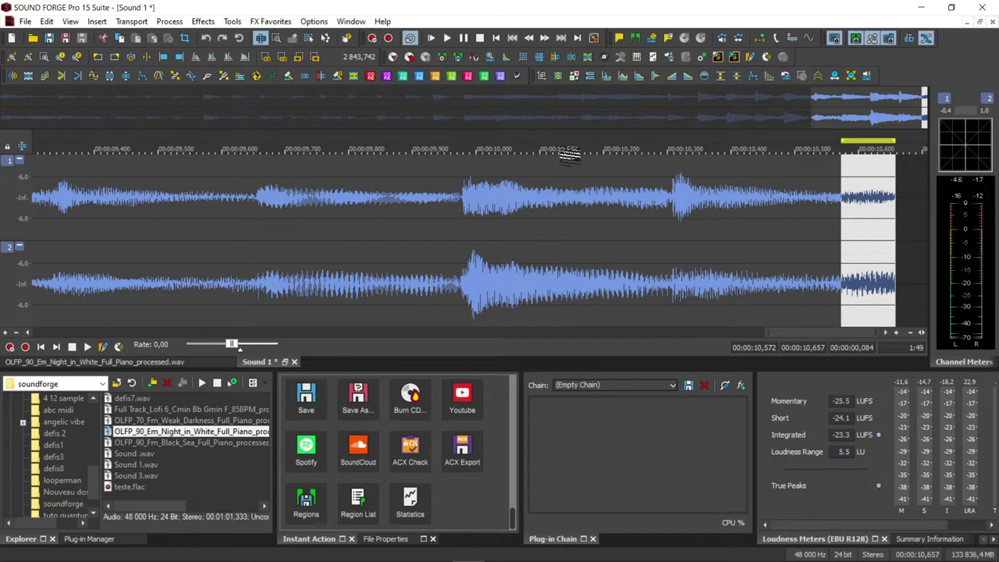
pyautogui.moveTo(841, 232); pyautogui.dragTo(846, 231)
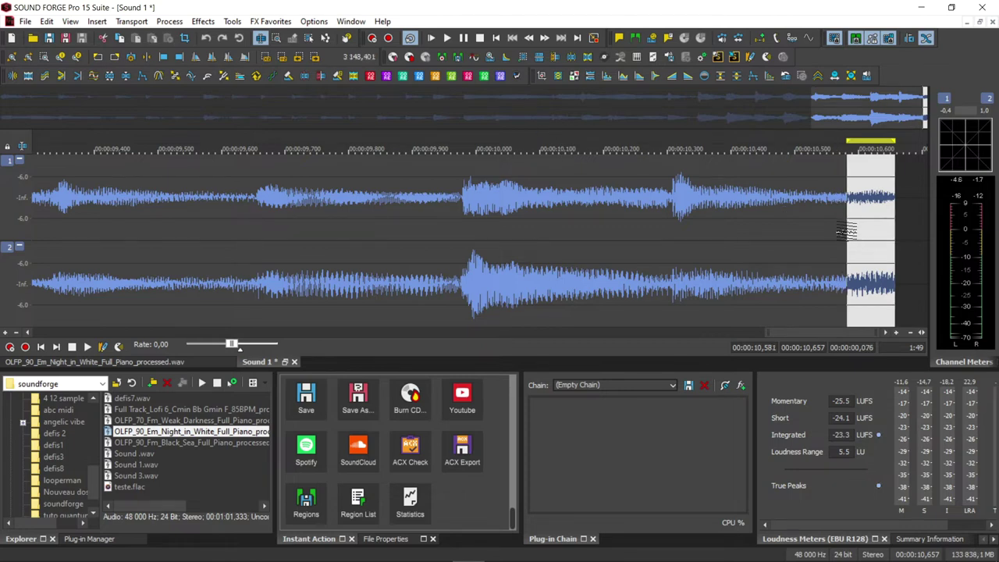
pyautogui.click(686, 76)
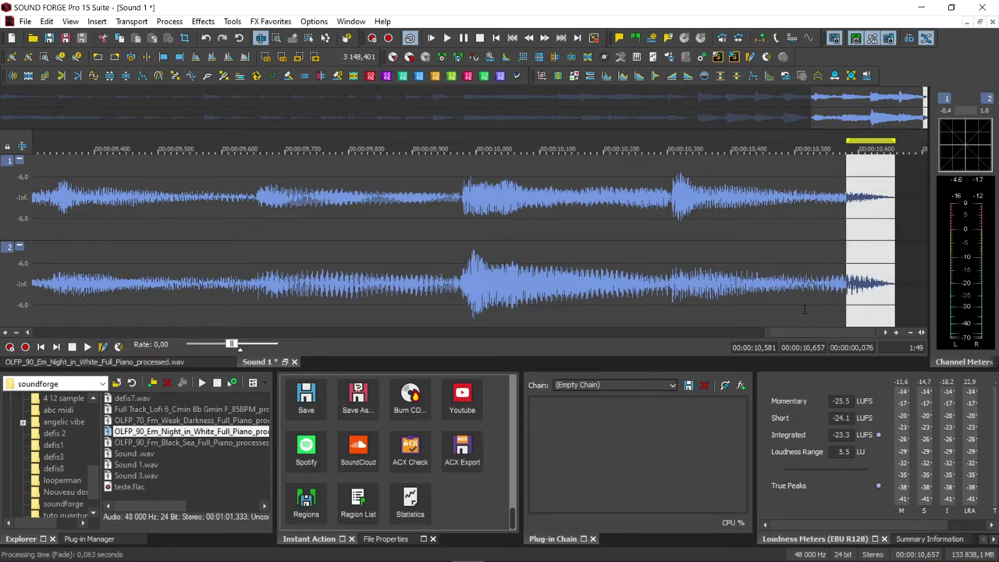
# Select about the first 0.058 seconds of the excerpt and apply a fade-in to it
pyautogui.moveTo(791, 333); pyautogui.dragTo(4, 381)
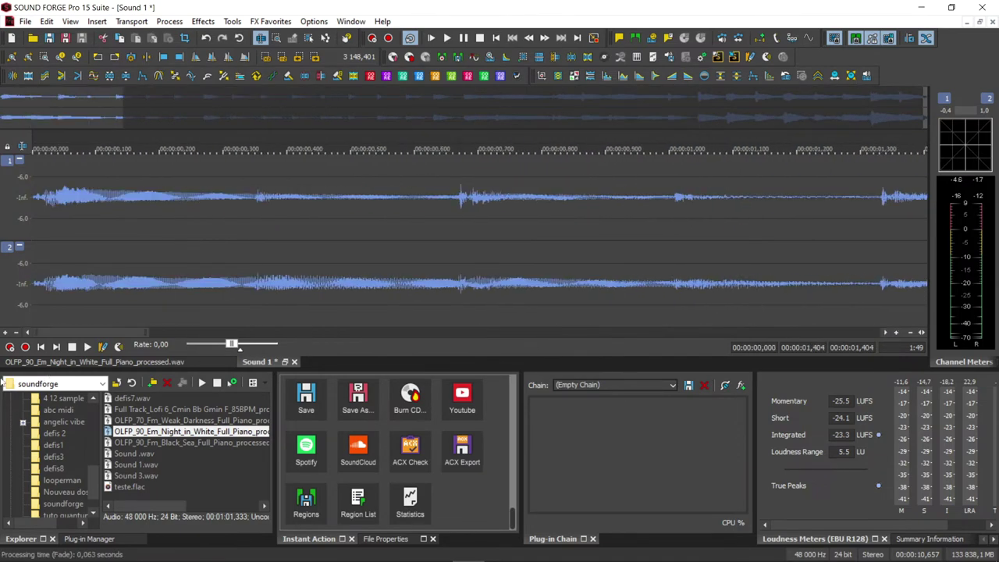
pyautogui.moveTo(72, 282); pyautogui.dragTo(32, 283)
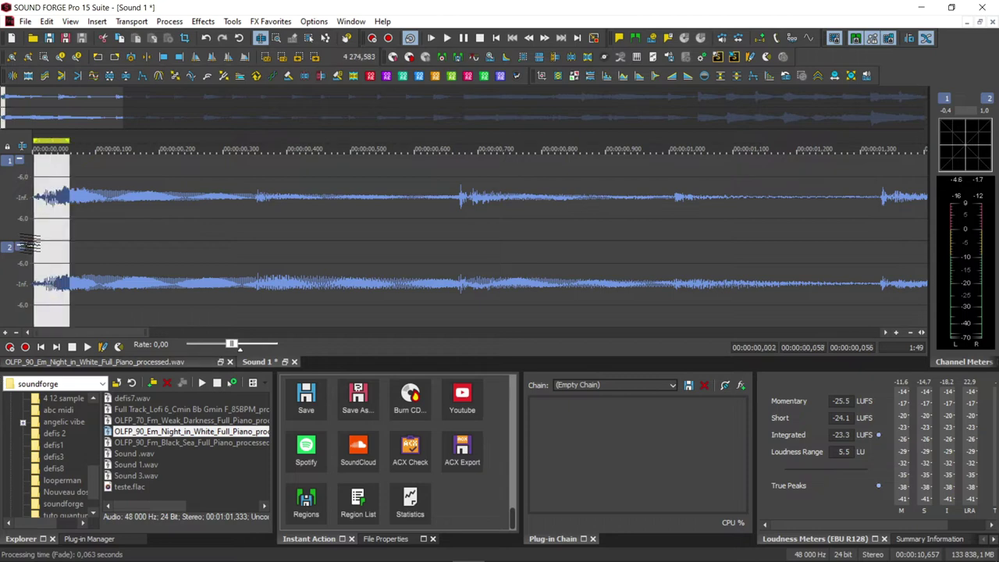
pyautogui.click(673, 76)
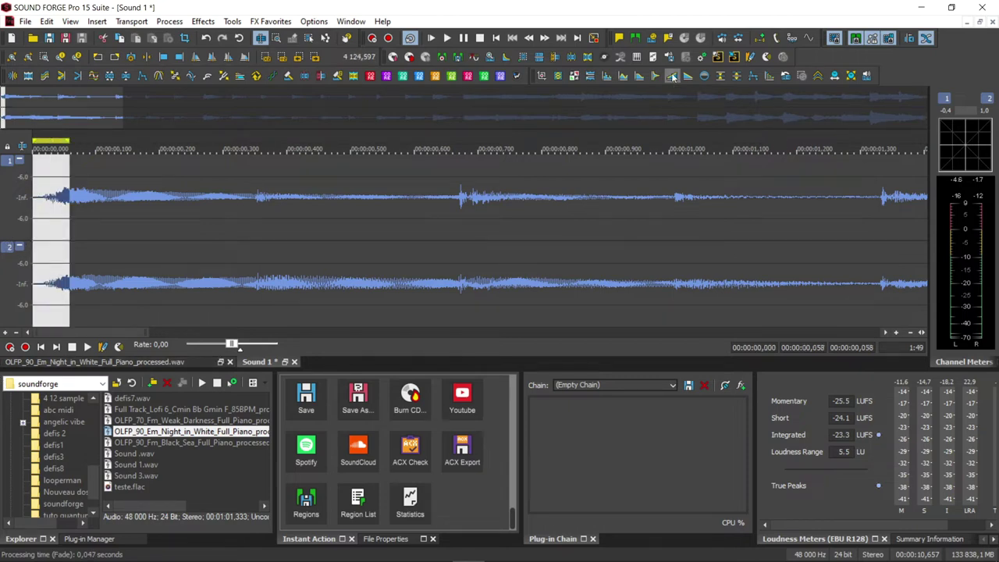
# Select the entire excerpt, preview it with its full waveform in view, and stop playback
pyautogui.doubleClick(372, 240)
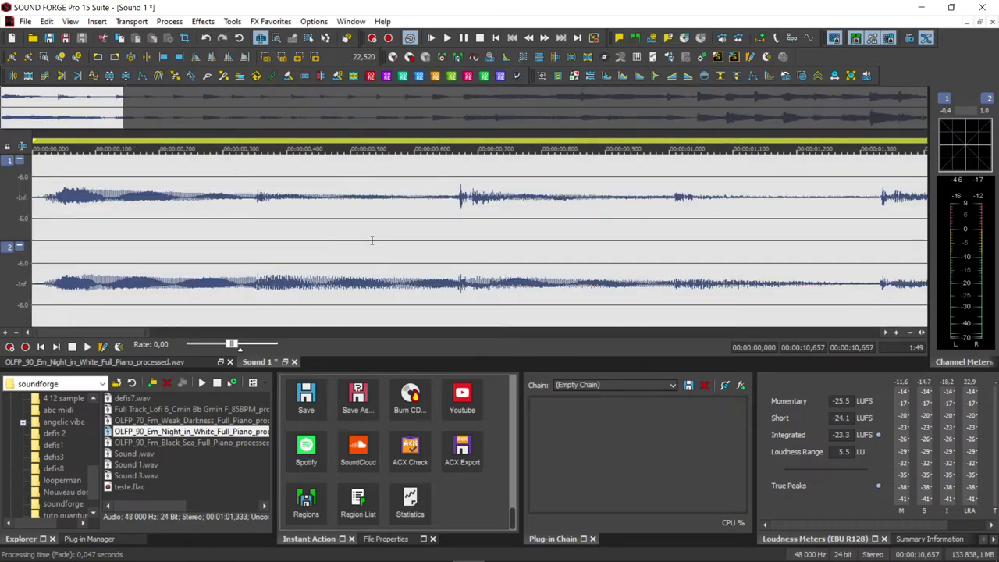
pyautogui.press('space')
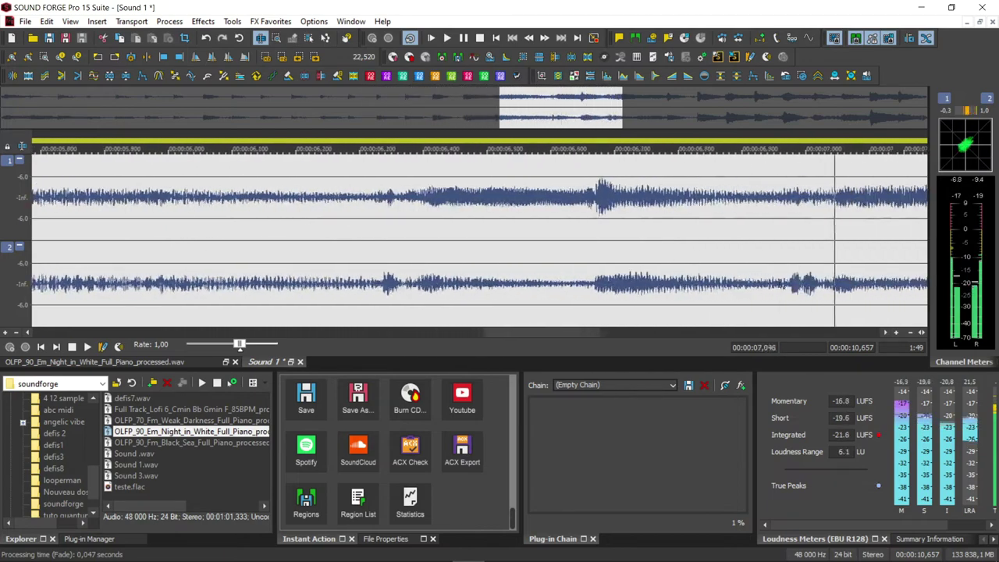
pyautogui.click(910, 333)
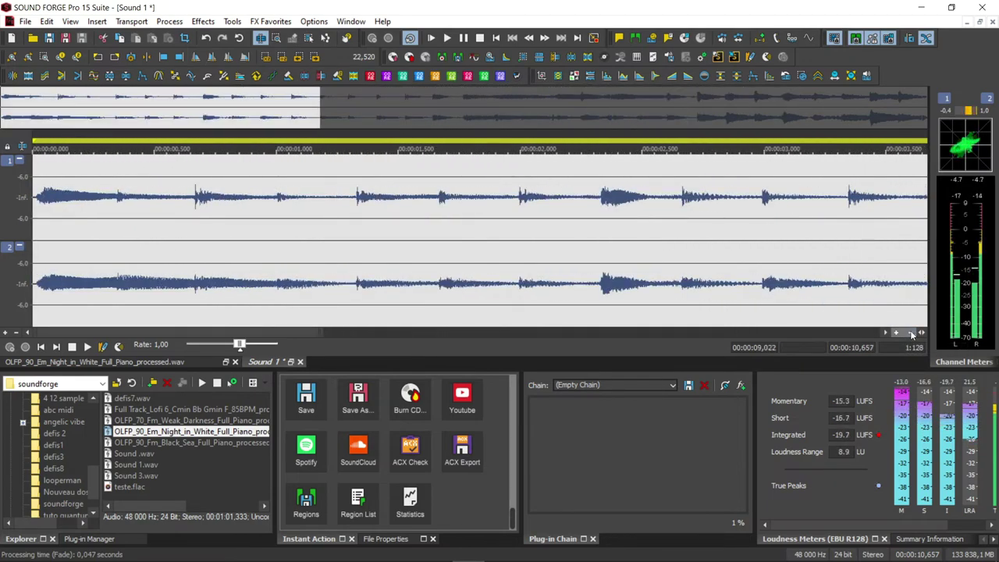
pyautogui.click(910, 332)
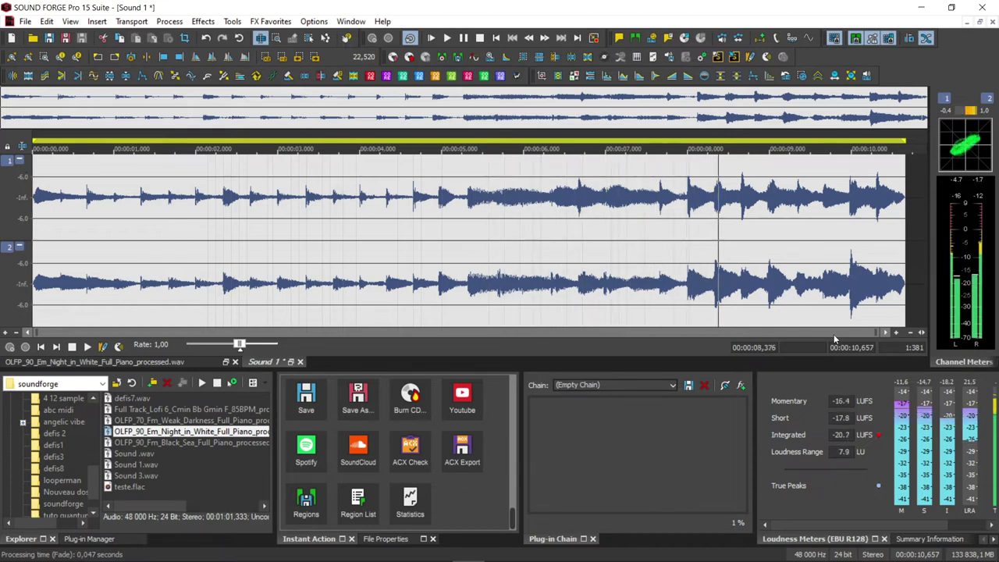
pyautogui.press('space')
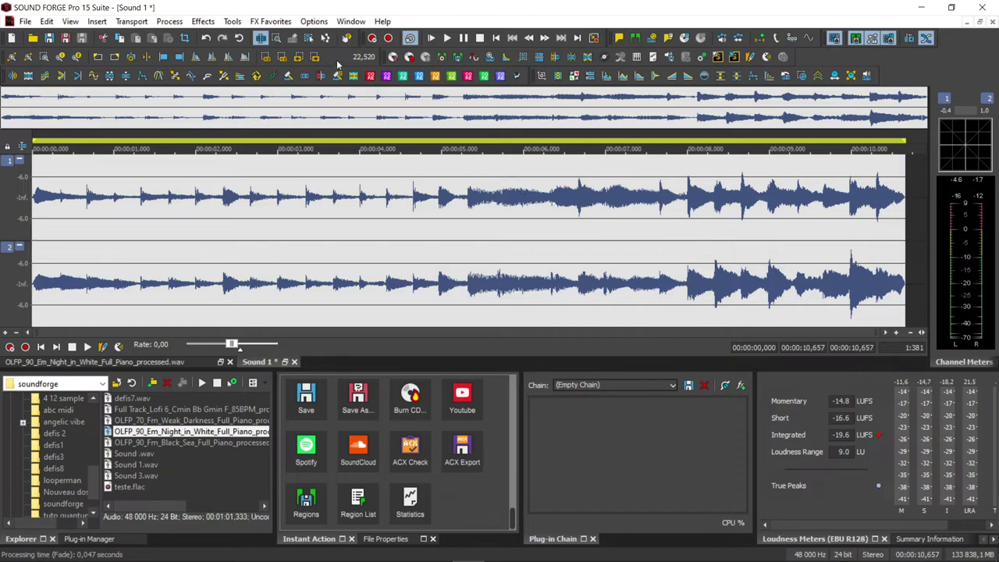
# Examine the full plug-in list, a plug-in's available options and the FX Favorites folder in Organize Favorites, closing it when done
pyautogui.click(270, 21)
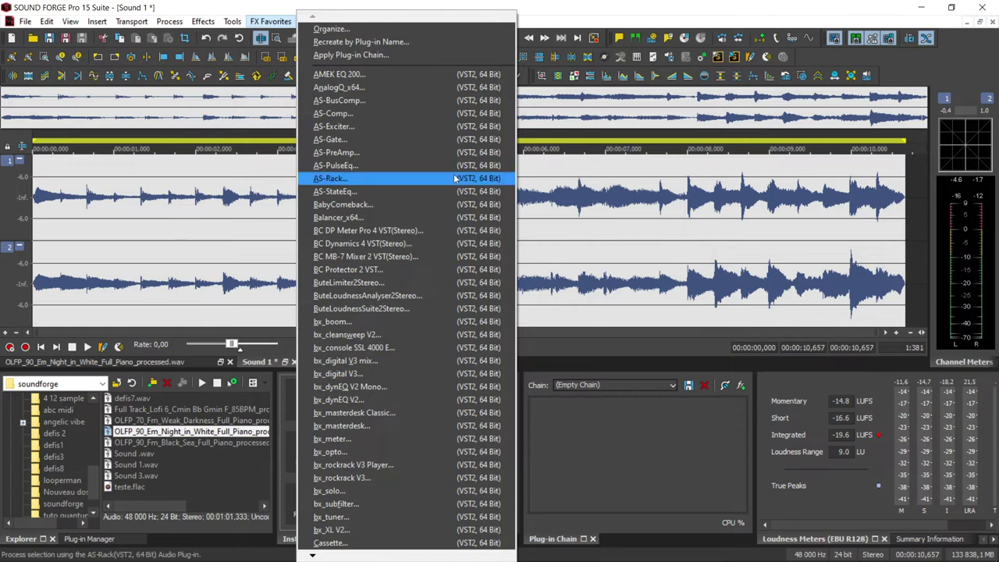
pyautogui.click(337, 33)
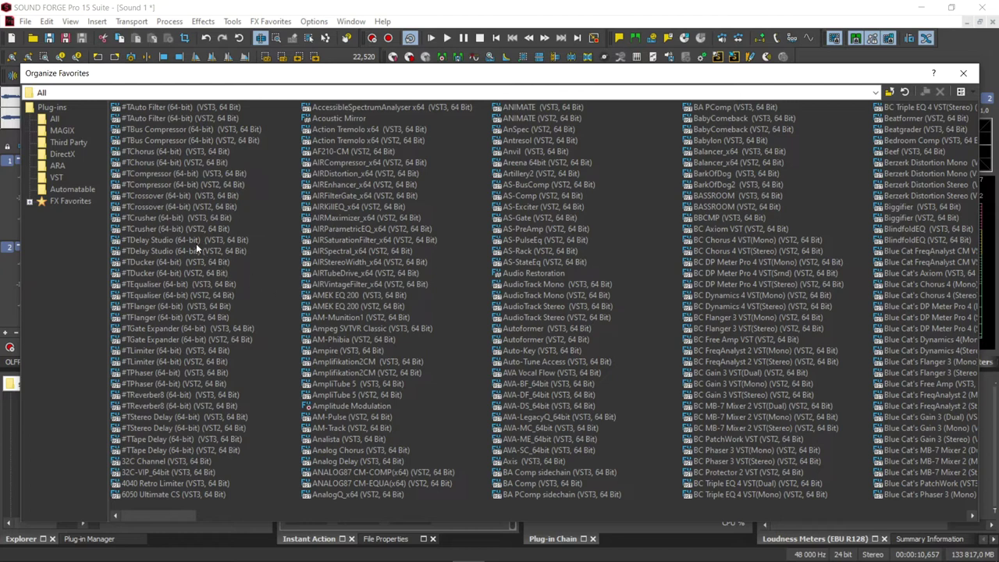
pyautogui.rightClick(185, 182)
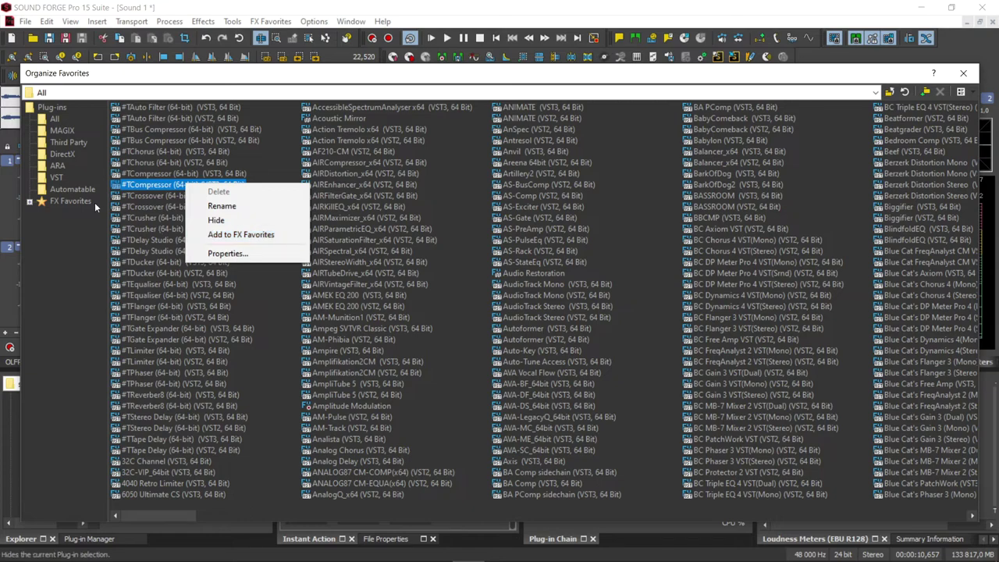
pyautogui.click(68, 201)
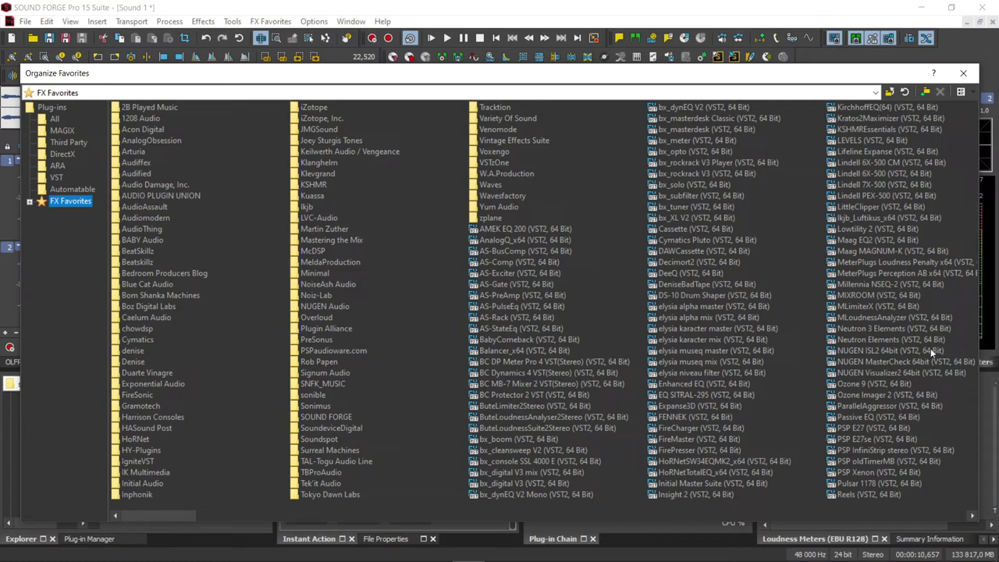
pyautogui.moveTo(191, 512); pyautogui.dragTo(593, 511)
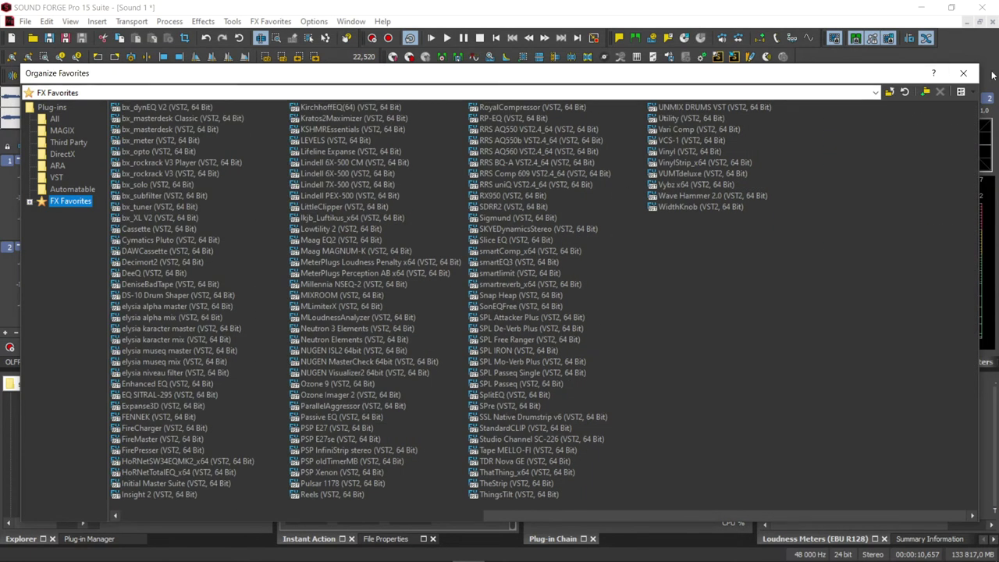
pyautogui.click(962, 72)
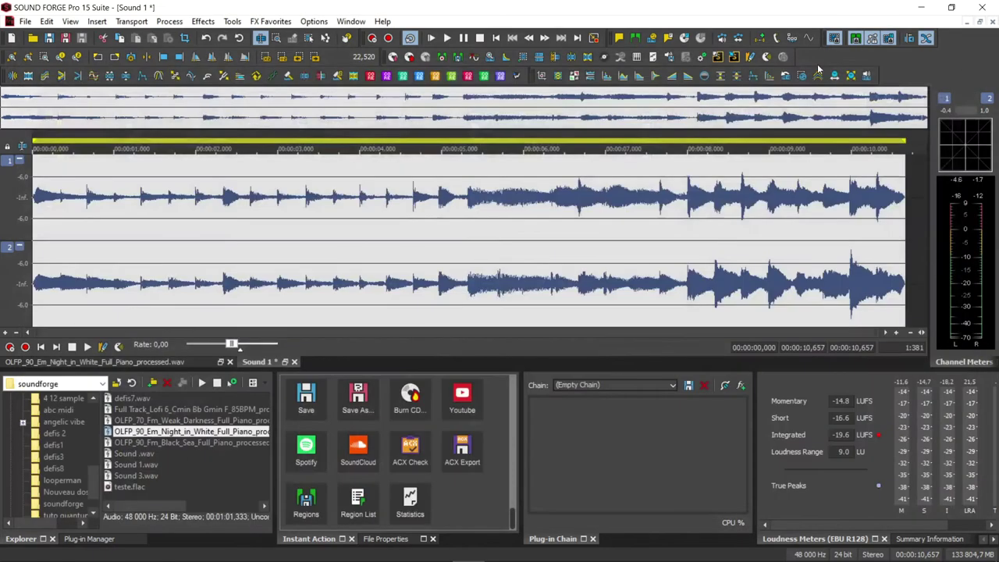
# Apply the bx_cleansweep V2 filter to the excerpt with about HP 582 Hz and LP 5687 Hz, adjusting it during preview
pyautogui.click(271, 21)
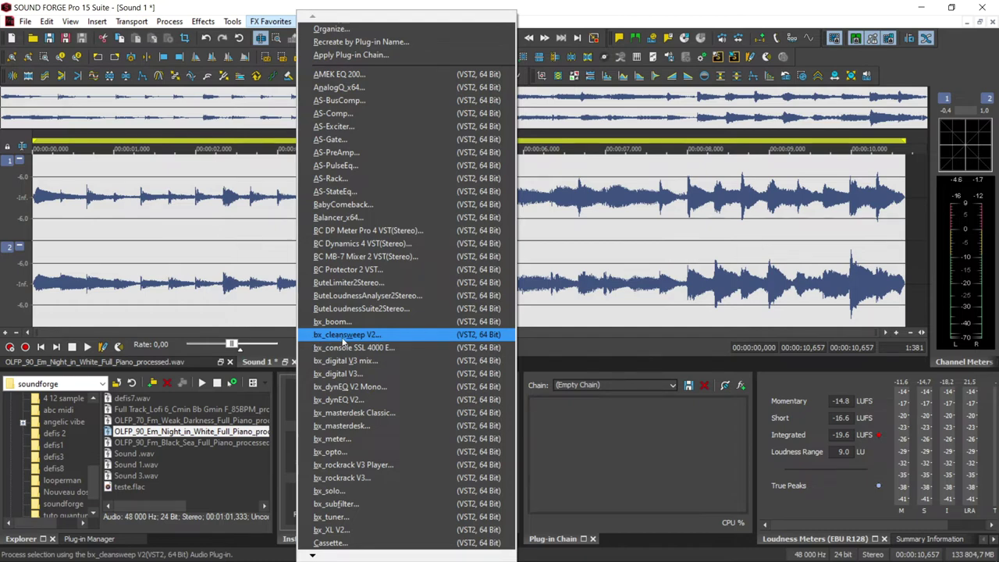
pyautogui.click(344, 335)
pyautogui.moveTo(645, 148); pyautogui.dragTo(505, 175)
pyautogui.click(562, 238)
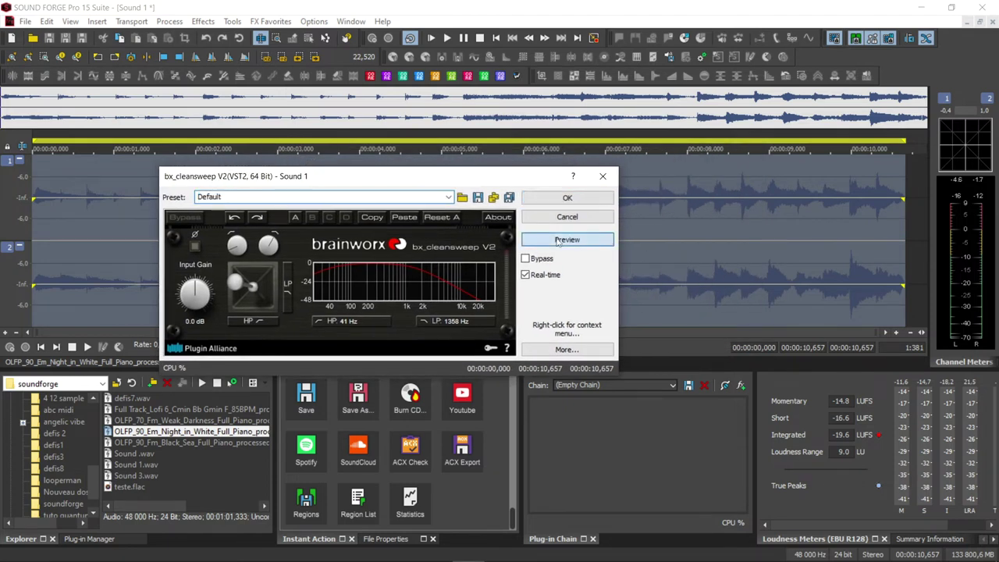
pyautogui.moveTo(238, 287); pyautogui.dragTo(250, 282)
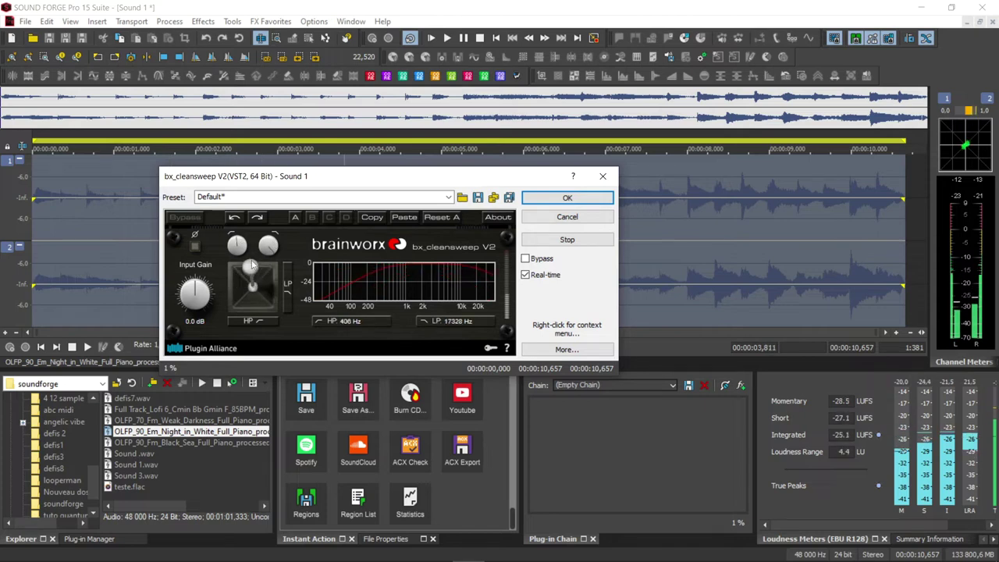
pyautogui.moveTo(248, 271)
pyautogui.mouseDown()
pyautogui.moveTo(239, 265)
pyautogui.moveTo(258, 268)
pyautogui.moveTo(265, 283)
pyautogui.moveTo(254, 272)
pyautogui.mouseUp()
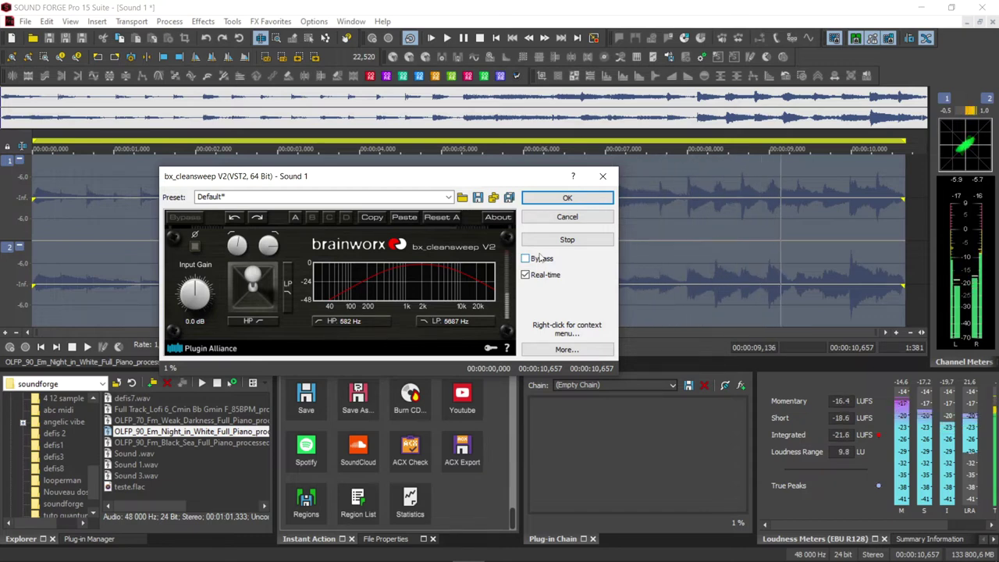
pyautogui.click(567, 198)
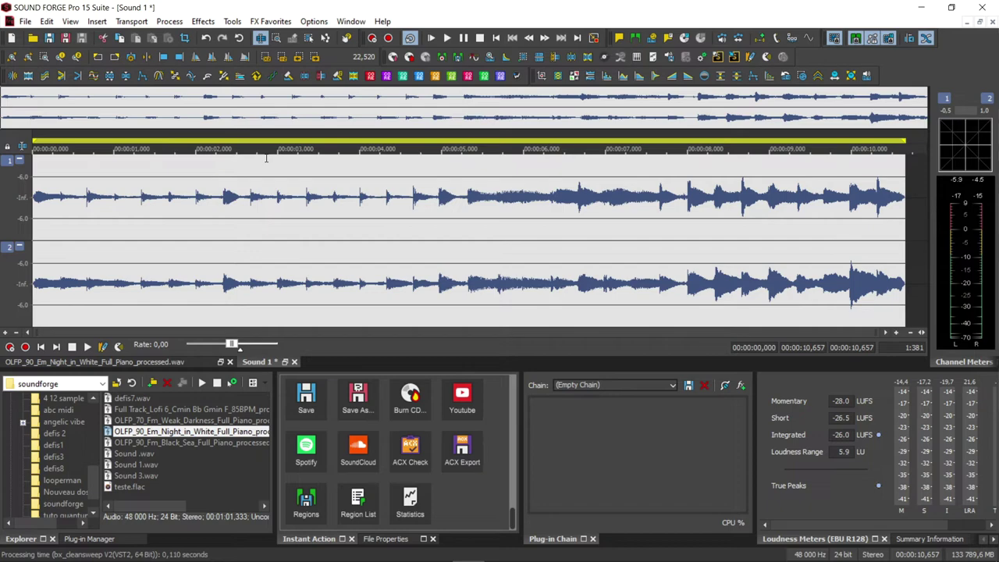
# Open the Cassette effect on the filtered excerpt, reposition its window to show all controls, and start a preview
pyautogui.click(270, 21)
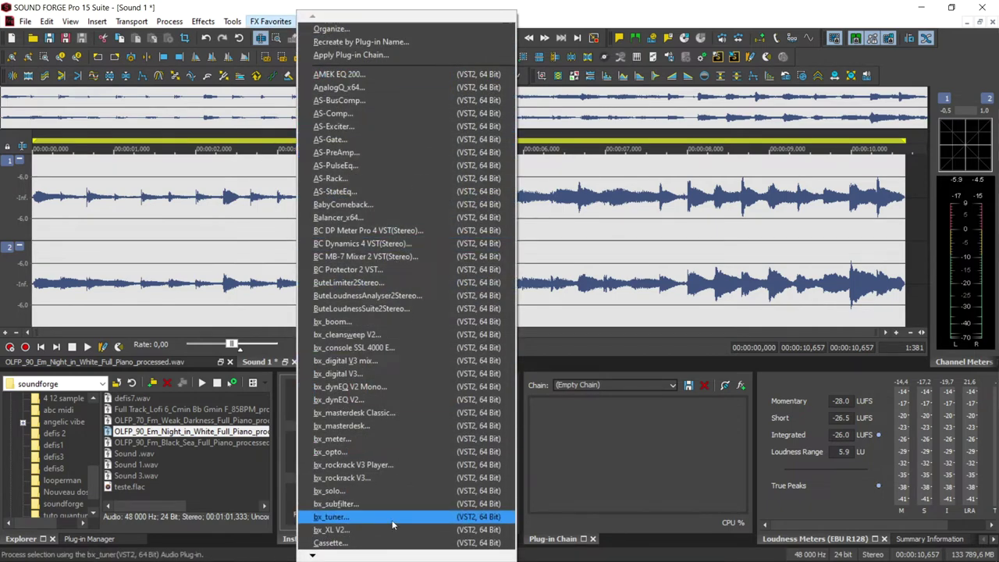
pyautogui.click(370, 544)
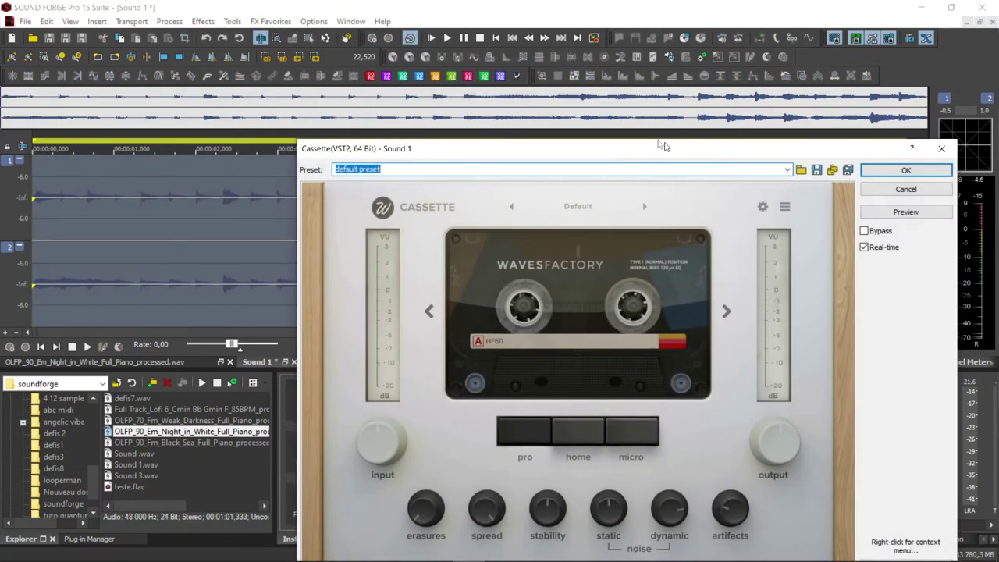
pyautogui.moveTo(663, 145); pyautogui.dragTo(490, 72)
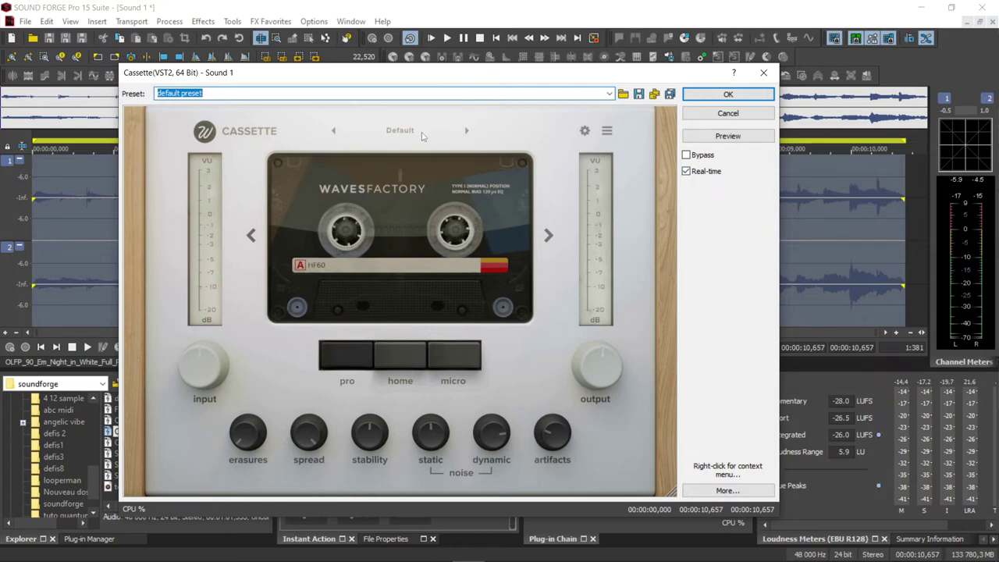
pyautogui.click(711, 138)
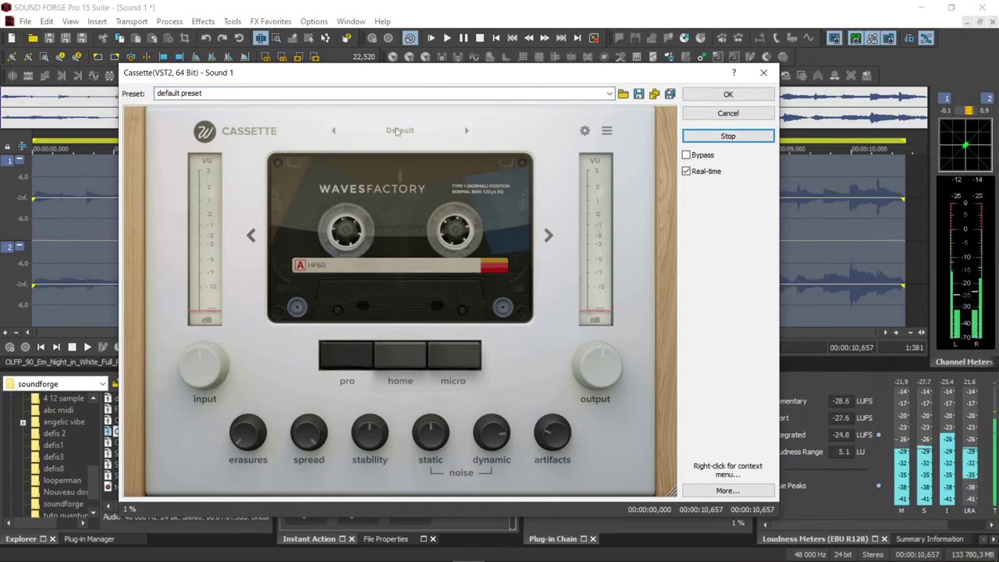
# Set Cassette's static noise to -68.0 dB, dynamic noise to about -39.5 dB, and artifacts to 1%
pyautogui.moveTo(419, 455)
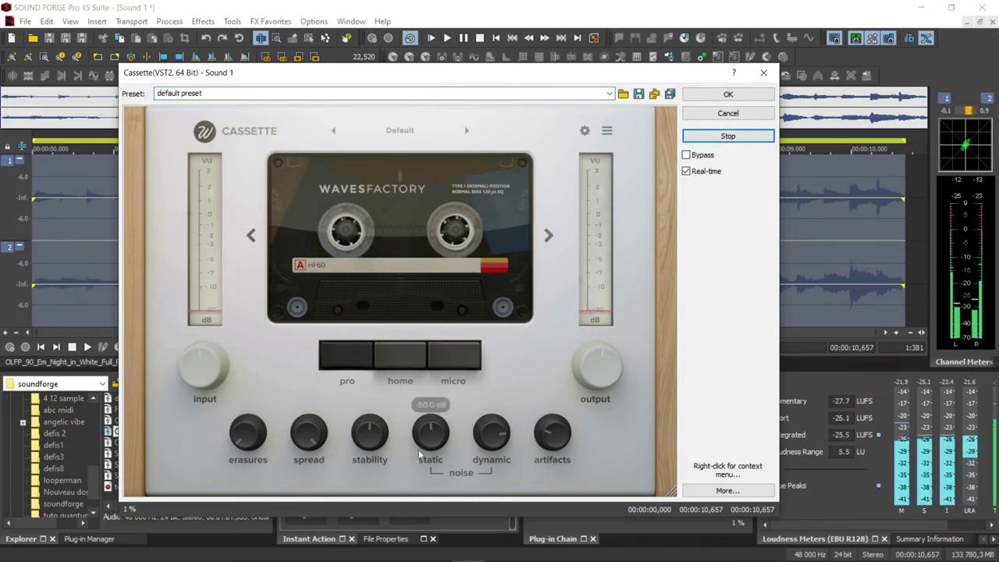
pyautogui.moveTo(425, 457); pyautogui.dragTo(430, 471)
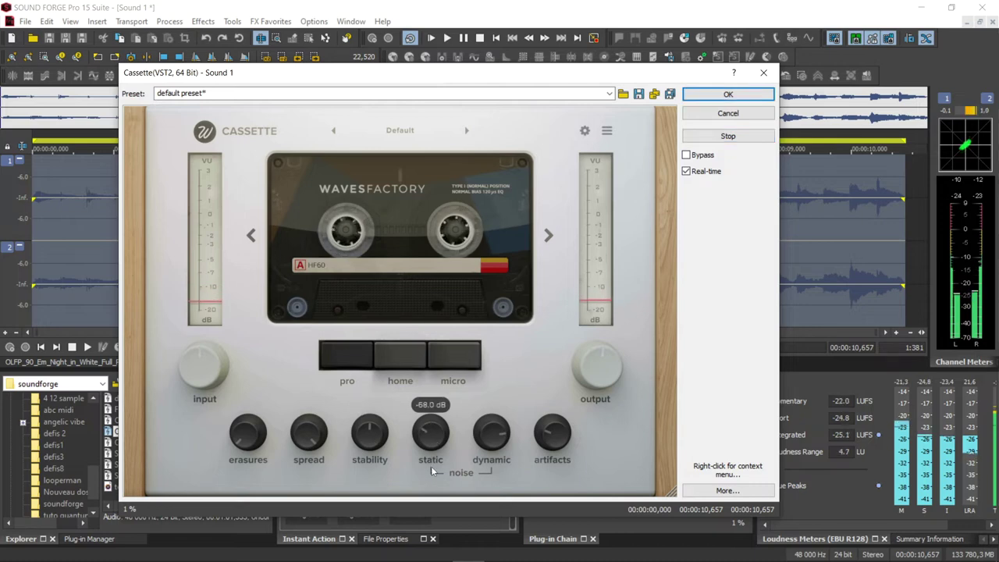
pyautogui.moveTo(496, 434)
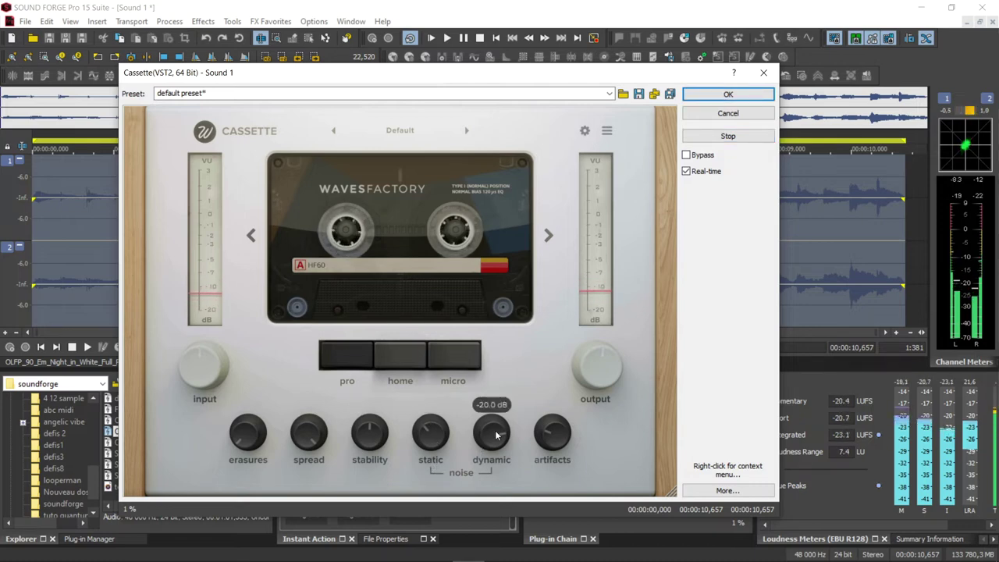
pyautogui.moveTo(495, 435); pyautogui.dragTo(492, 463)
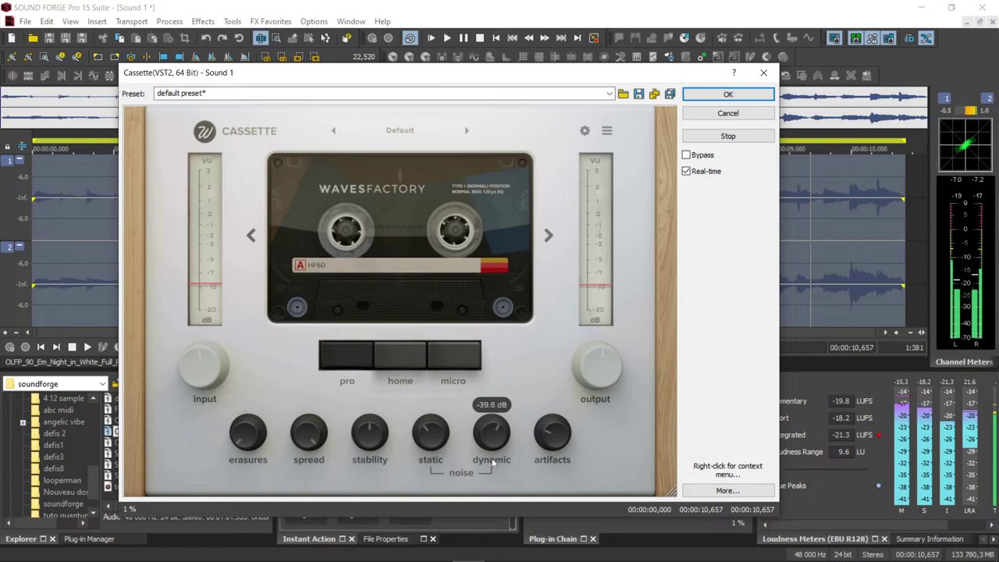
pyautogui.moveTo(550, 459)
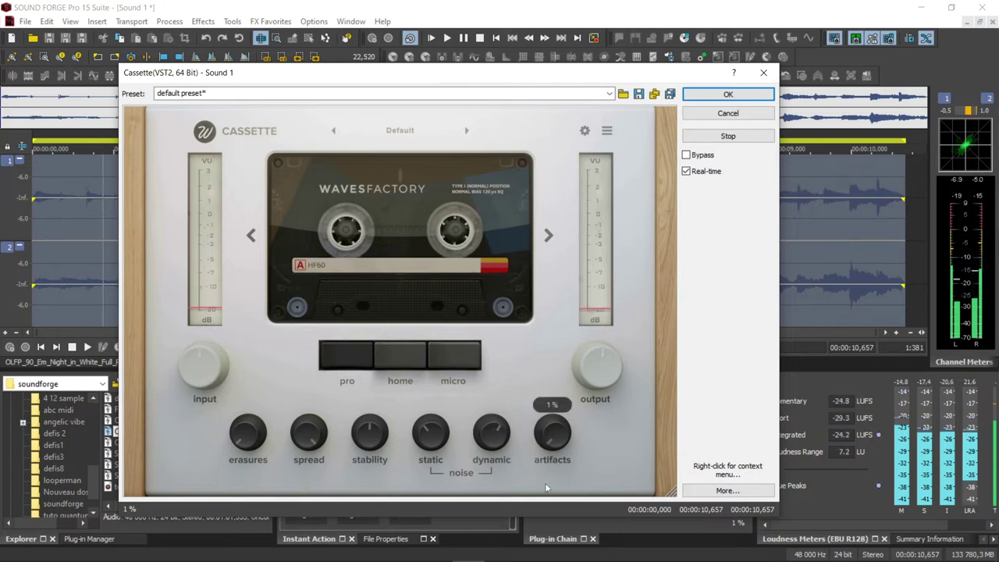
# Switch Cassette's tape type to the FeCr 90 cassette while the preview plays
pyautogui.moveTo(205, 389)
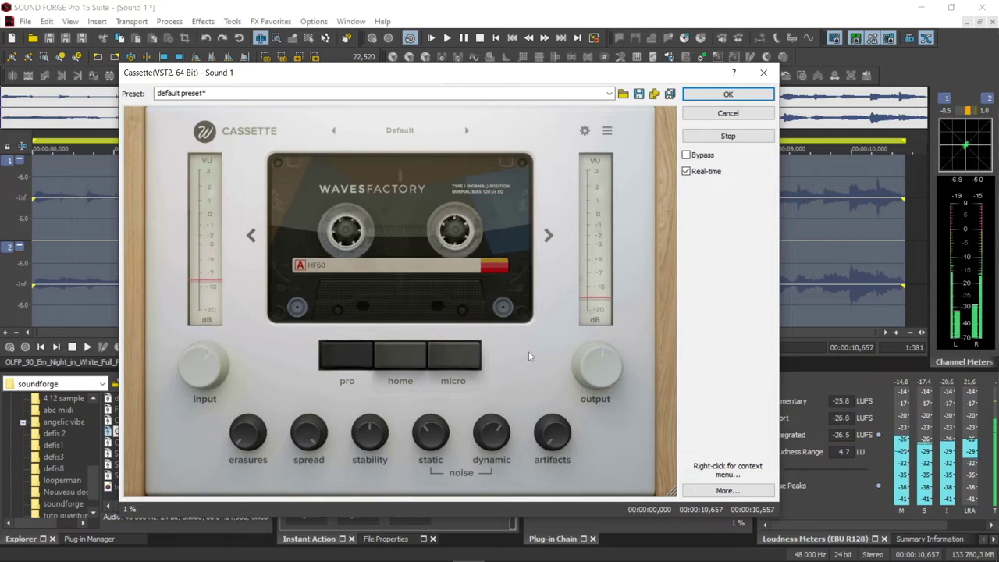
pyautogui.moveTo(587, 356)
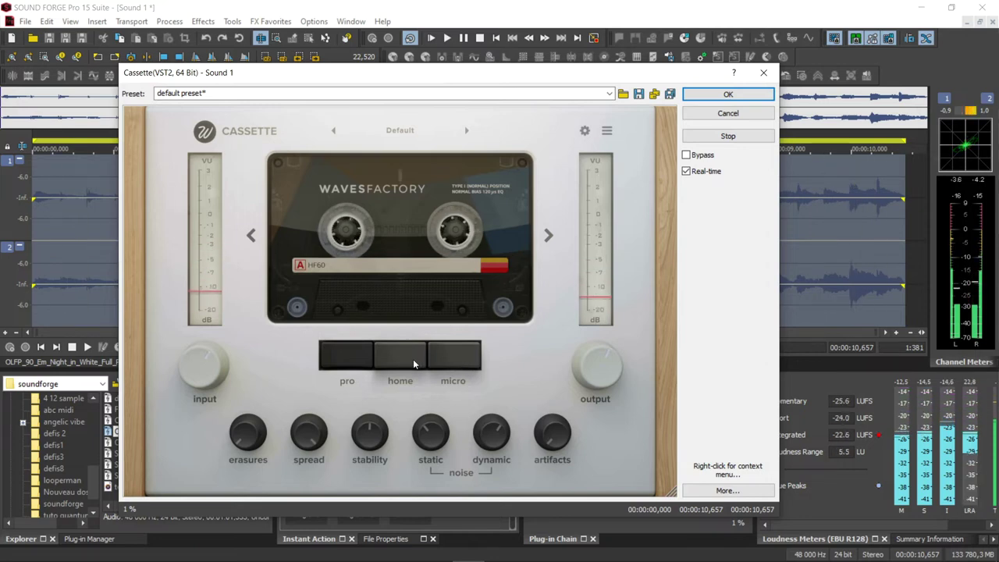
pyautogui.click(547, 235)
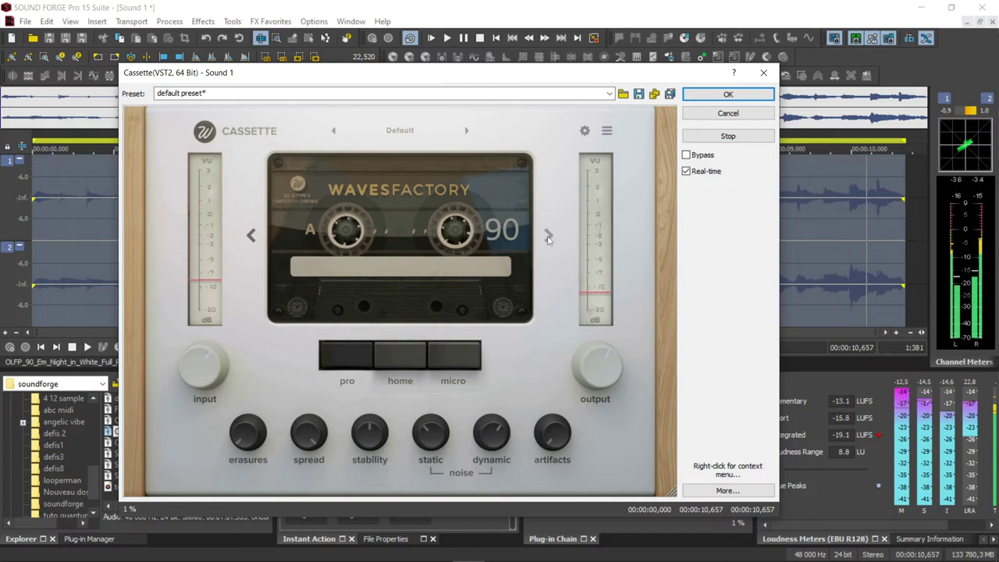
pyautogui.click(548, 237)
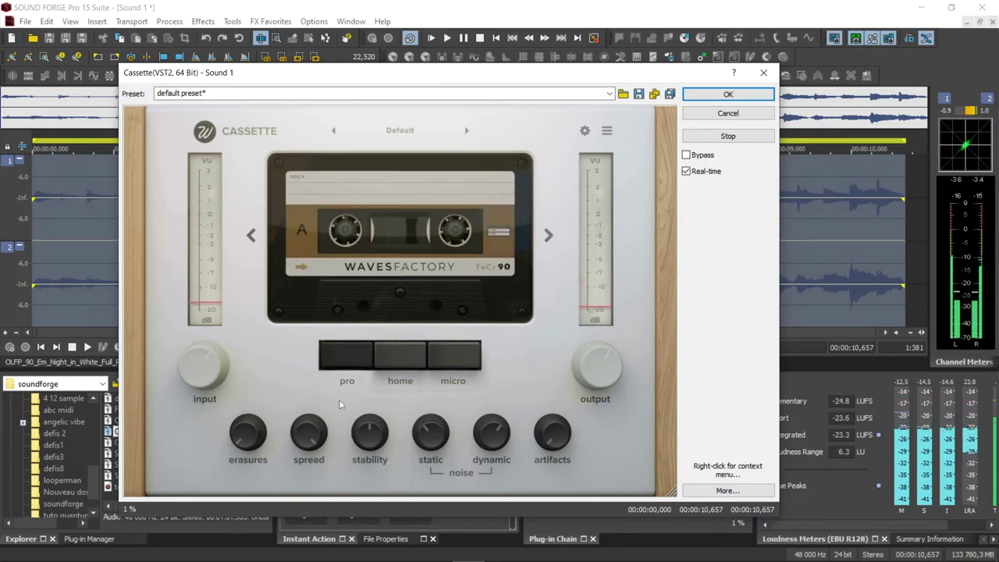
# Set Cassette's mix to 71 %, turn off noise automute and oversampling, and apply the effect to the excerpt
pyautogui.click(585, 132)
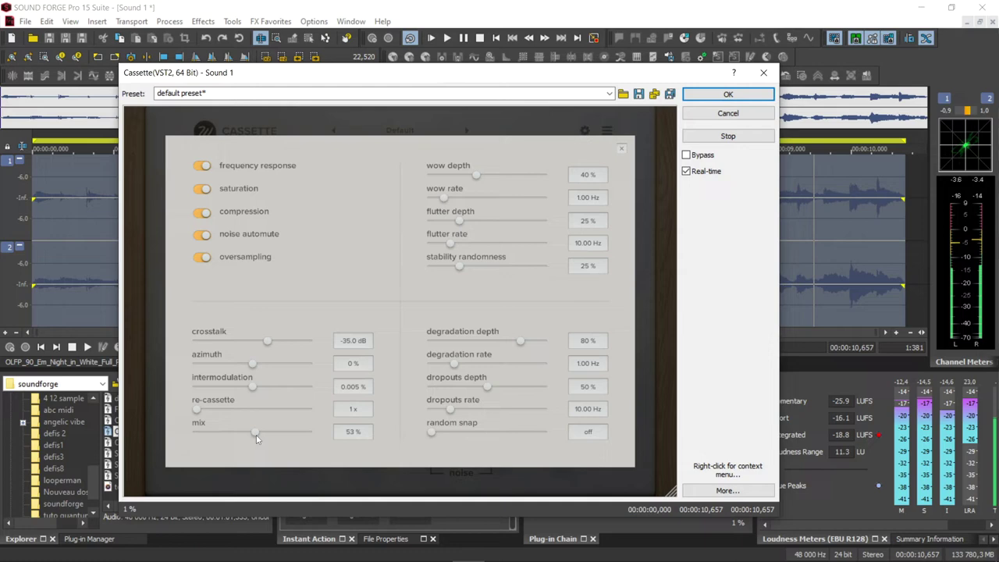
pyautogui.moveTo(257, 434); pyautogui.dragTo(276, 435)
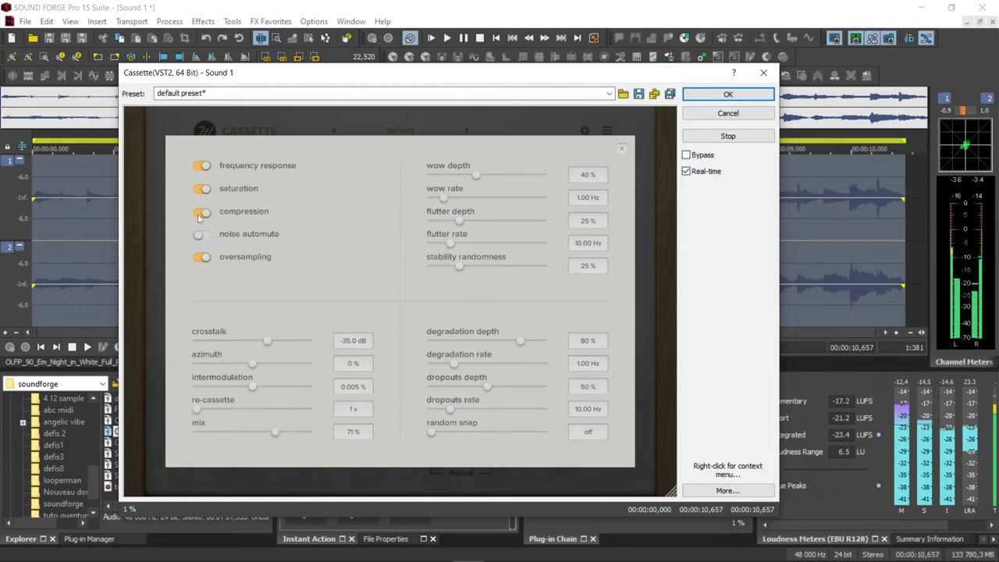
pyautogui.click(325, 256)
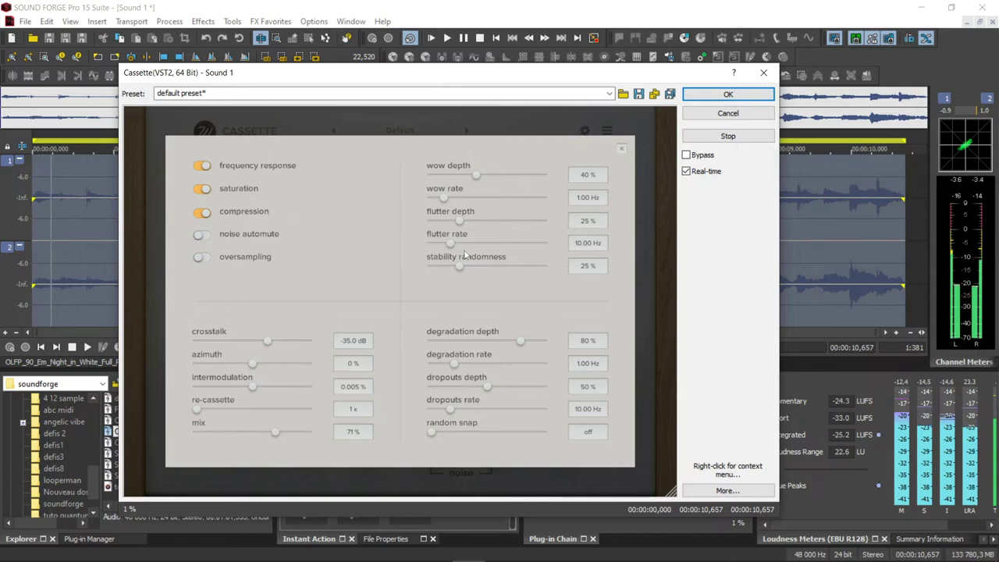
pyautogui.click(622, 148)
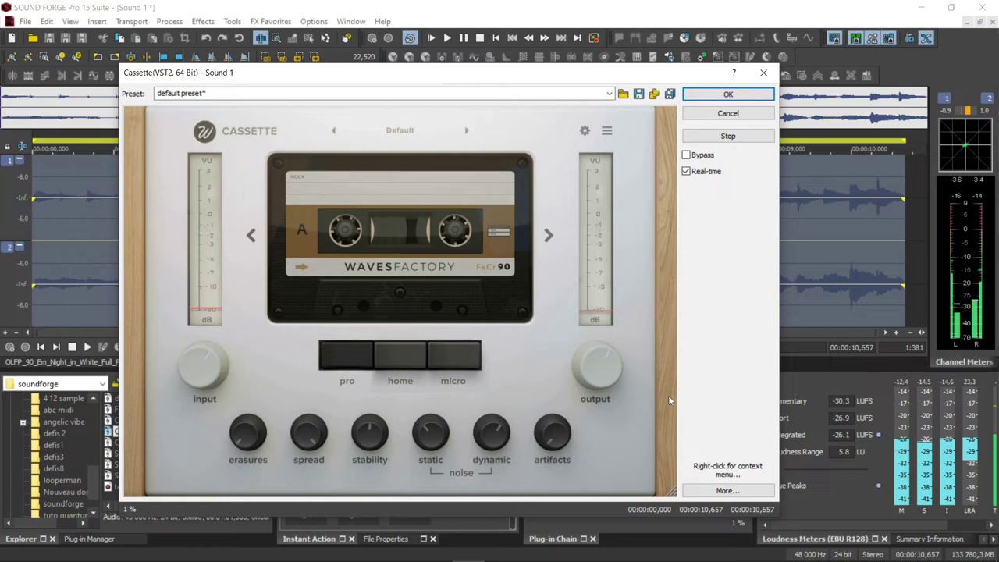
pyautogui.moveTo(588, 374)
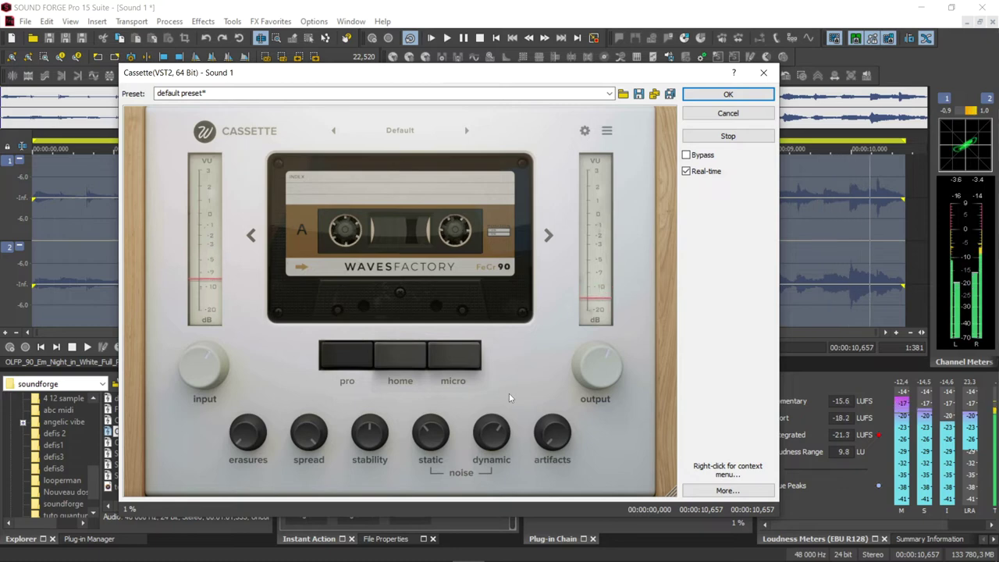
pyautogui.click(727, 96)
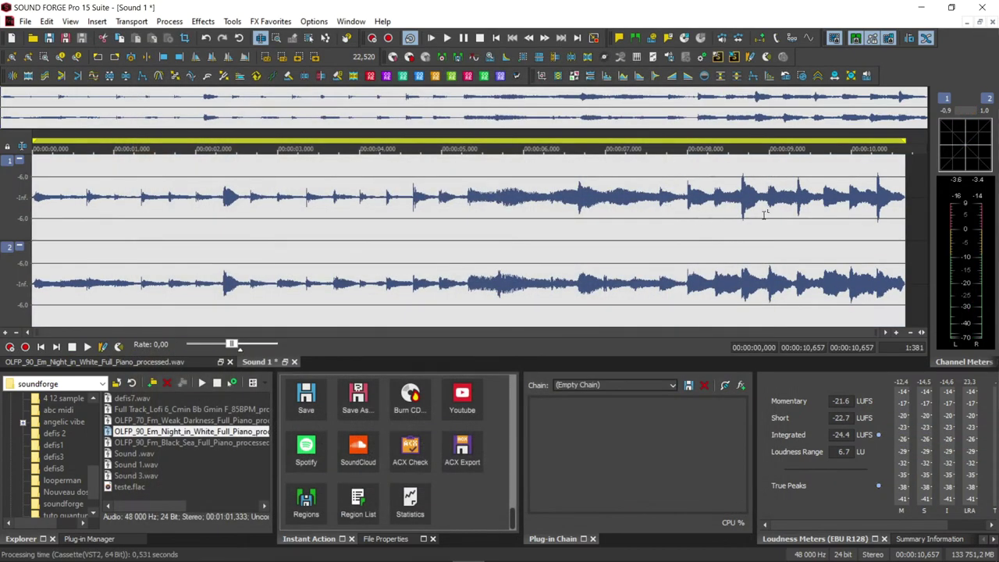
# Play the Cassette-processed excerpt, undo the Cassette and filter processing, and play the excerpt again for comparison
pyautogui.press('space')
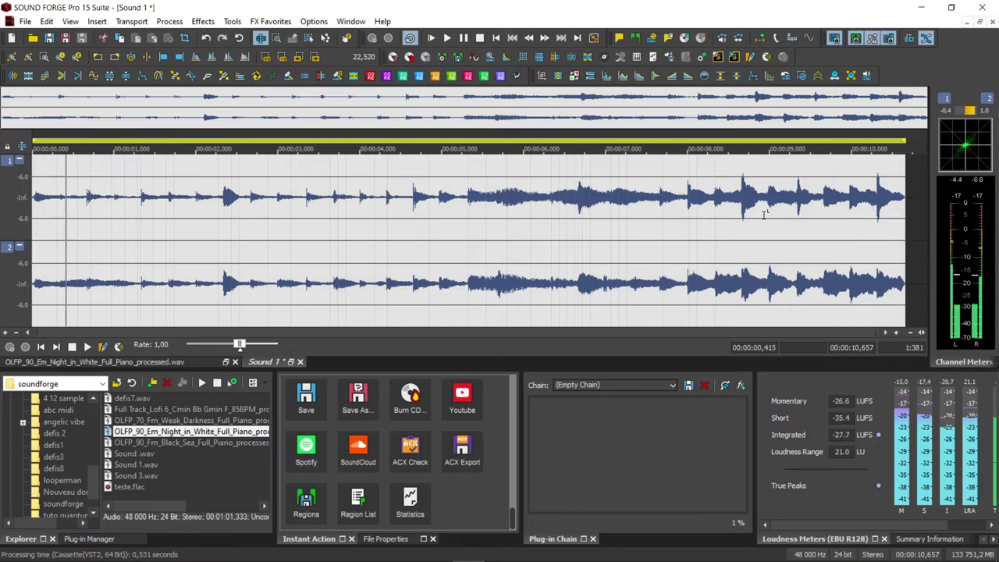
pyautogui.press('space')
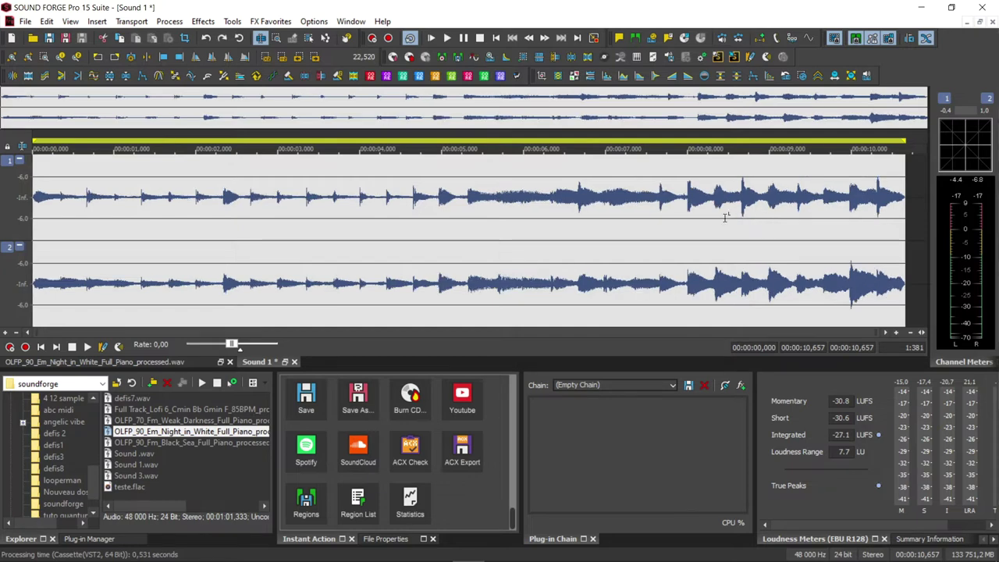
pyautogui.press('space')
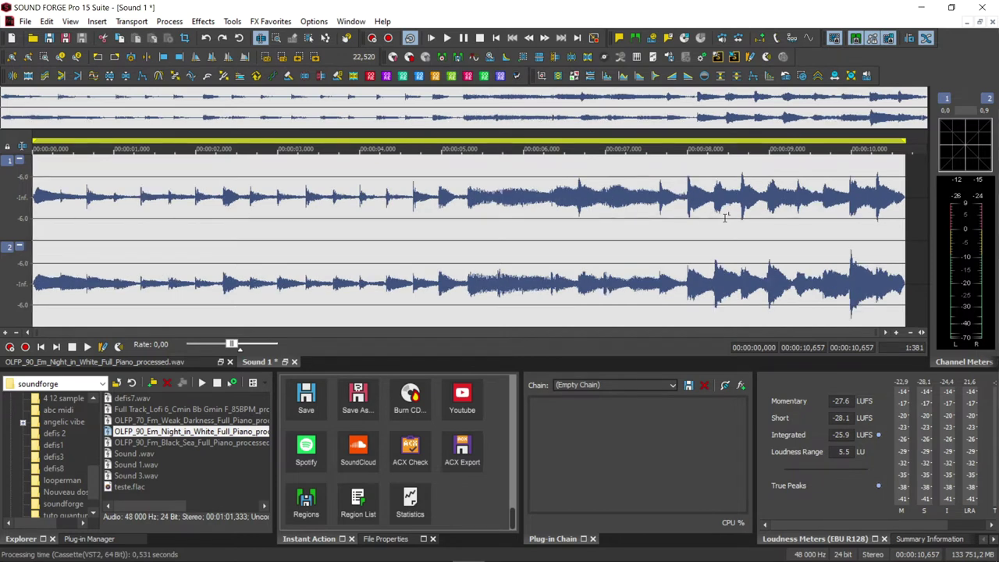
pyautogui.press('space')
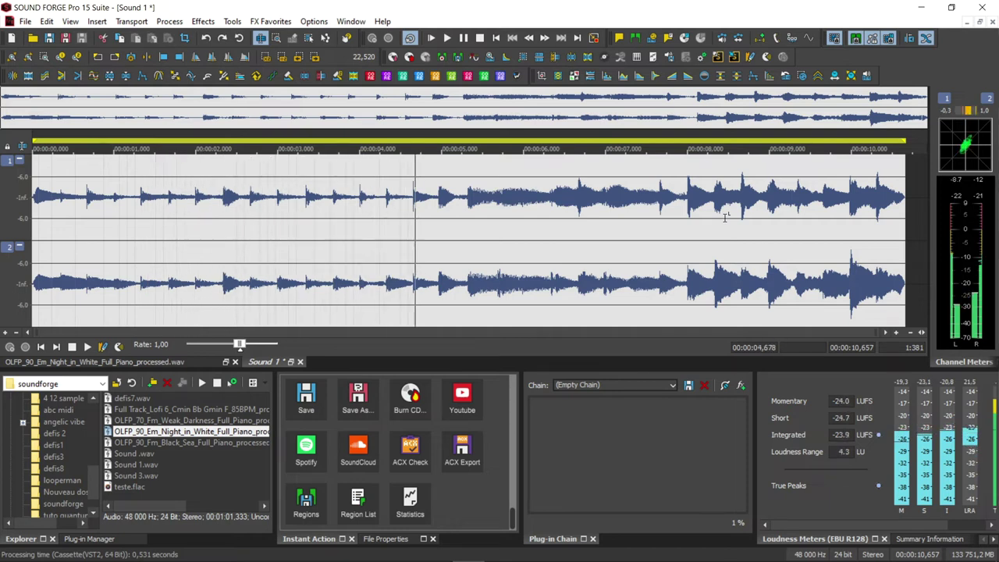
pyautogui.press('space')
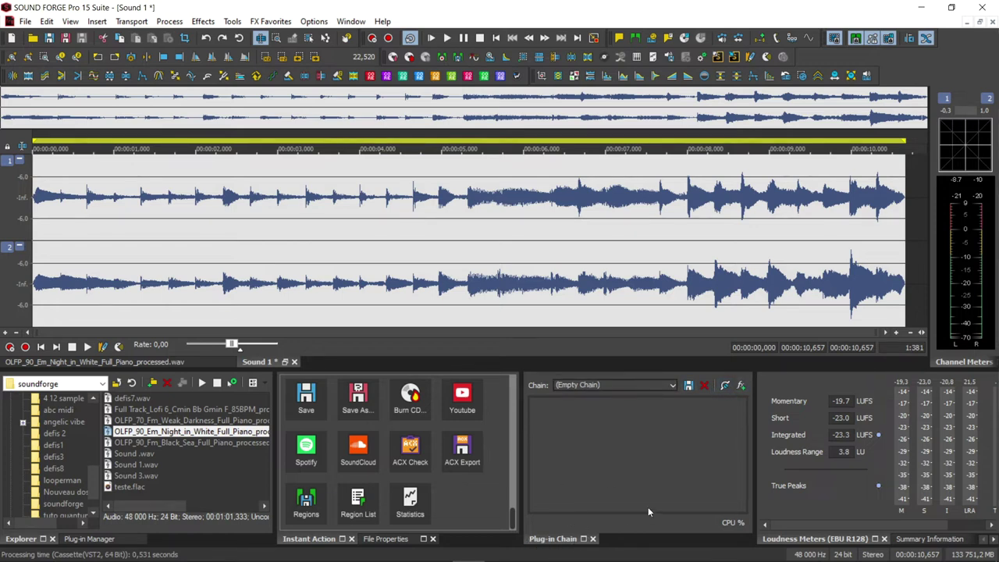
# Browse the favorite plug-ins available for the plug-in chain without adding any
pyautogui.click(741, 386)
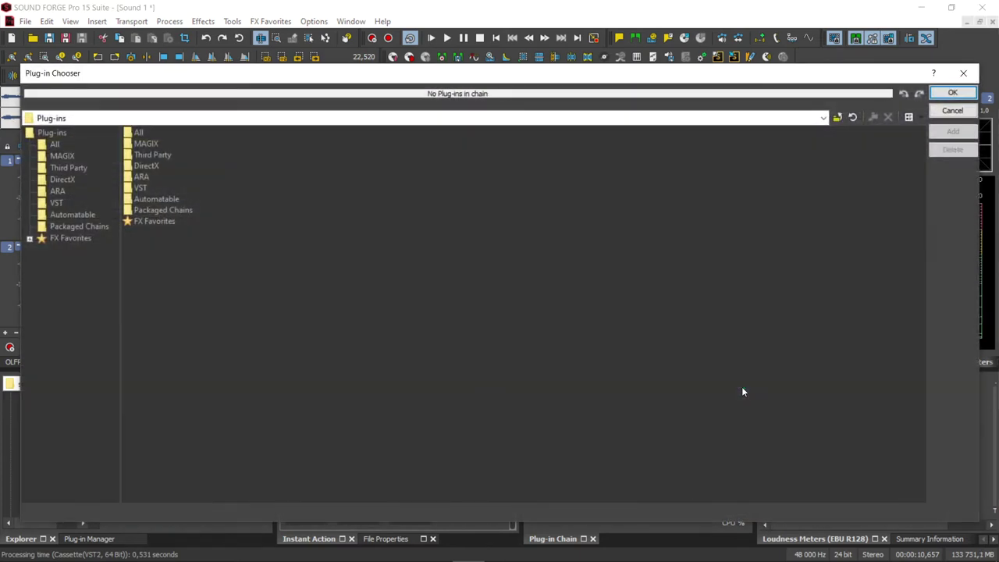
pyautogui.click(61, 239)
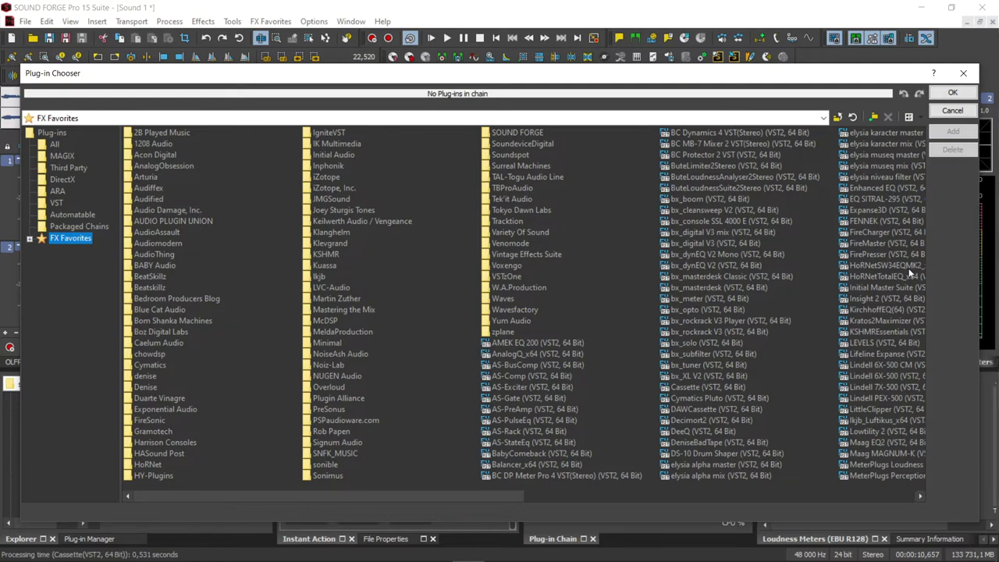
pyautogui.click(953, 92)
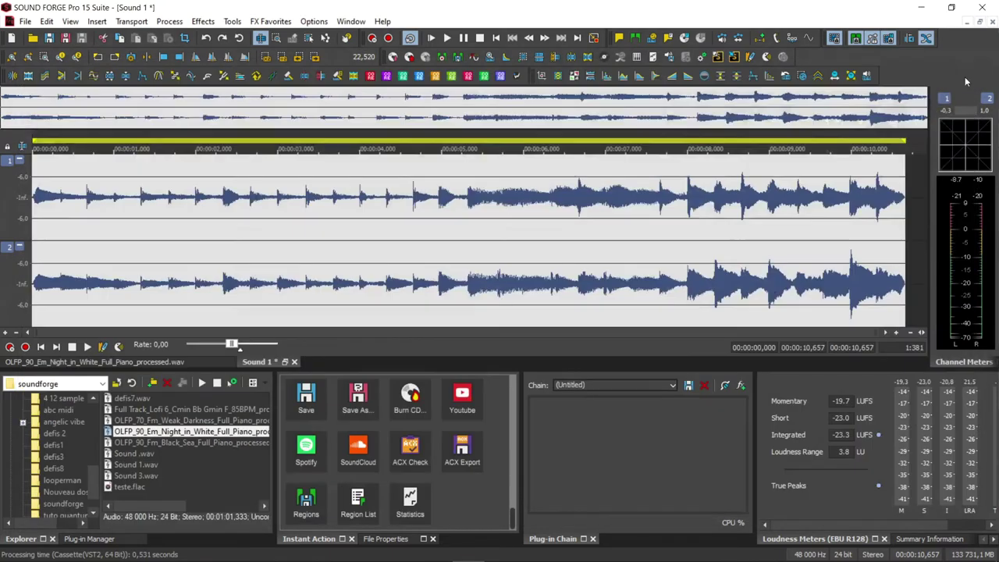
# Load the lofi1 plug-in chain, play the excerpt through it, and view the VinylStrip_x64 settings
pyautogui.click(672, 385)
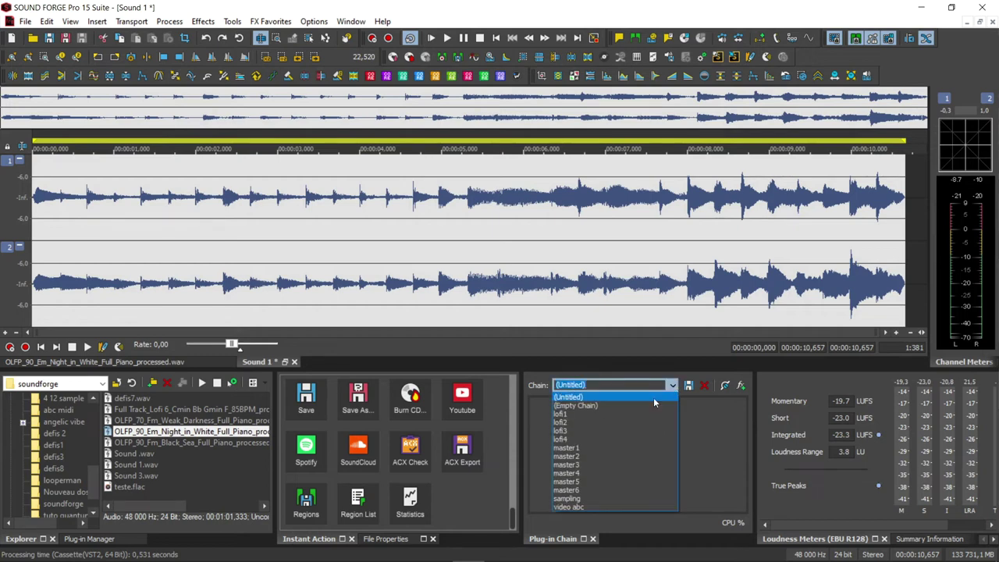
pyautogui.click(566, 419)
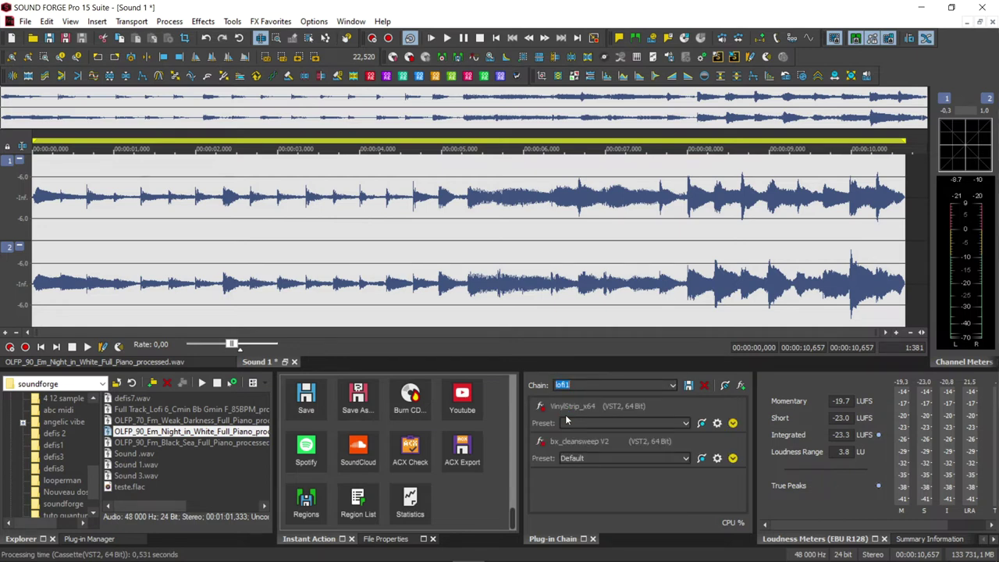
pyautogui.press('space')
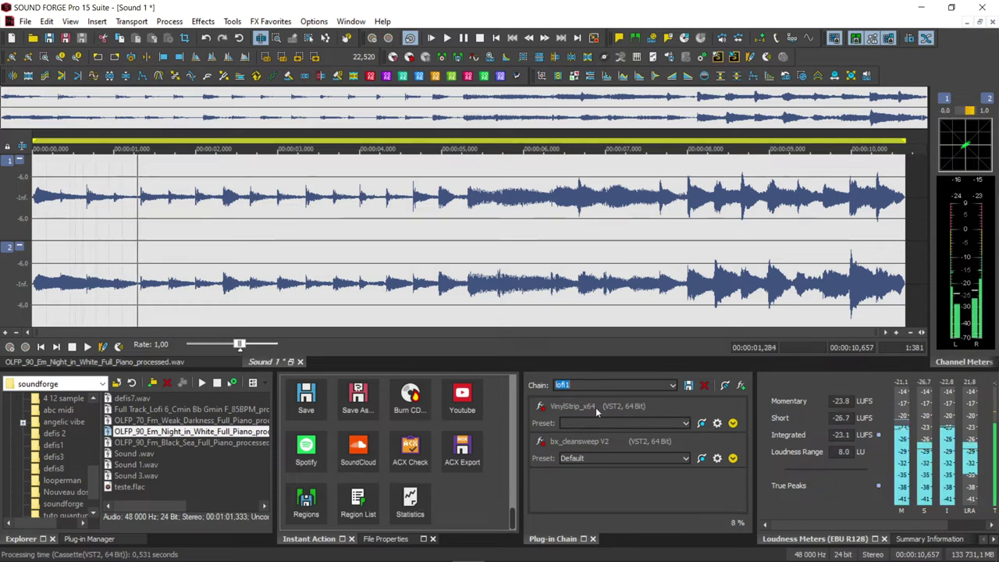
pyautogui.click(718, 424)
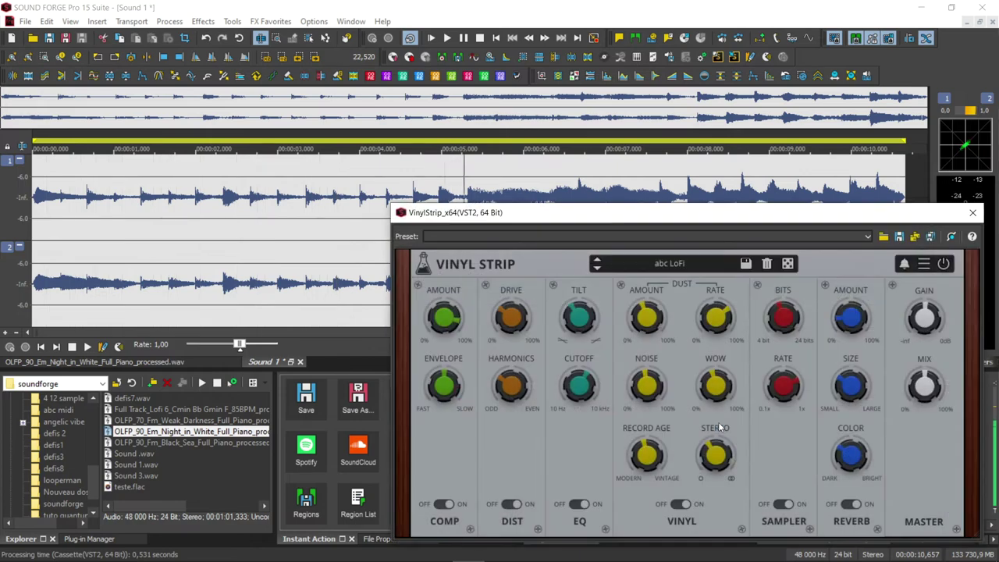
pyautogui.moveTo(612, 178); pyautogui.dragTo(544, 97)
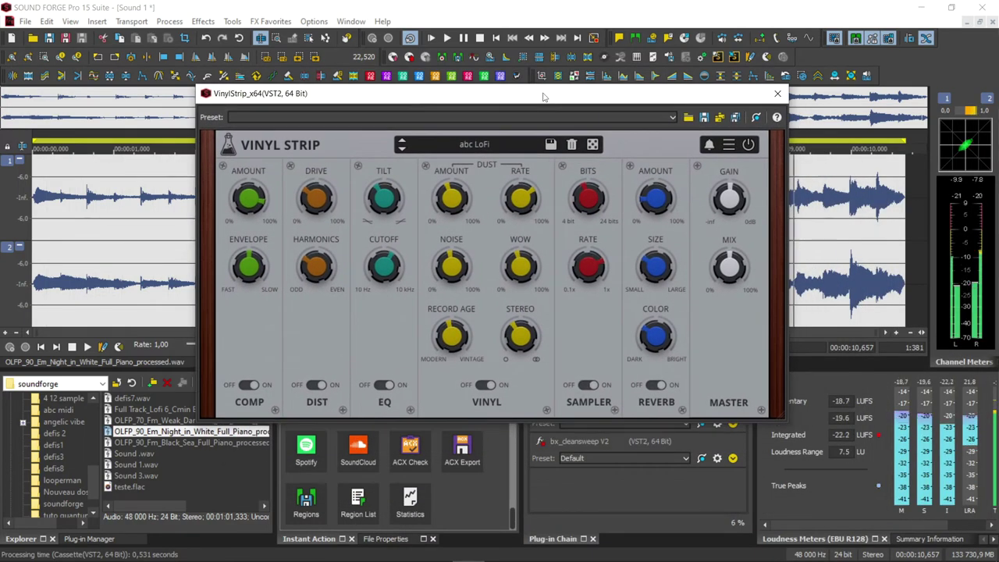
pyautogui.click(777, 94)
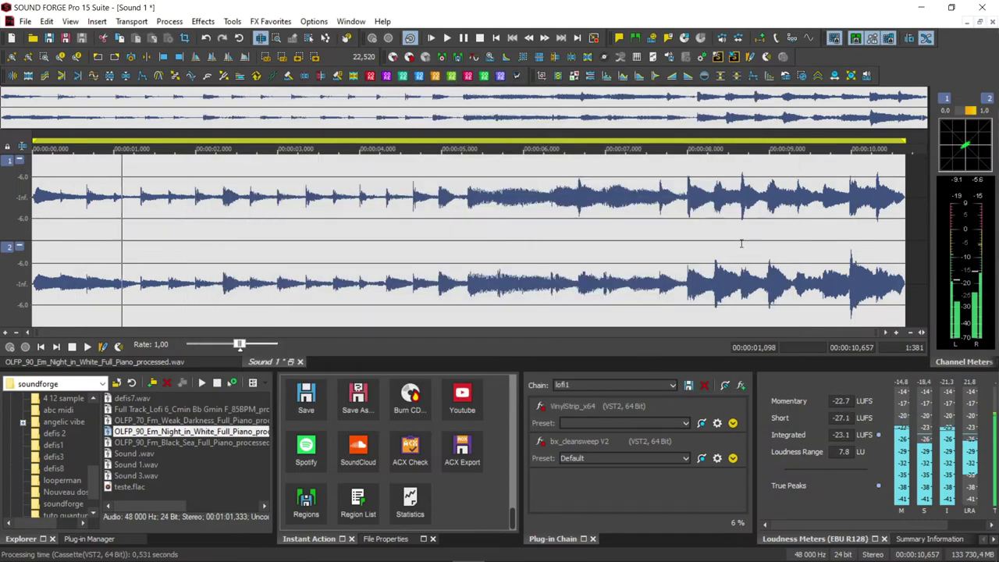
# Set the chain's bx_cleansweep V2 to about HP 352 Hz and LP 4137 Hz, and try placing it ahead of VinylStrip_x64
pyautogui.click(717, 458)
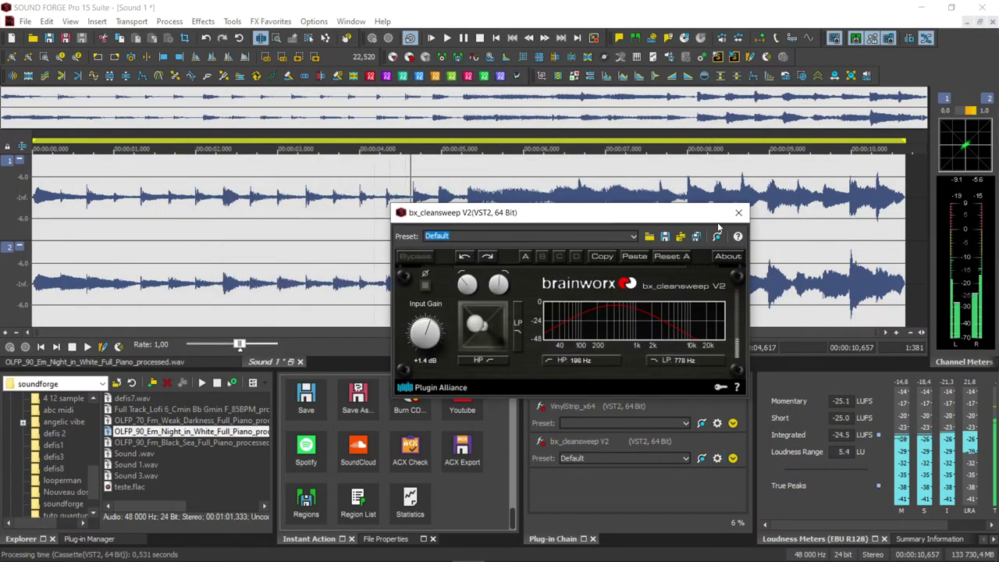
pyautogui.moveTo(474, 327); pyautogui.dragTo(481, 314)
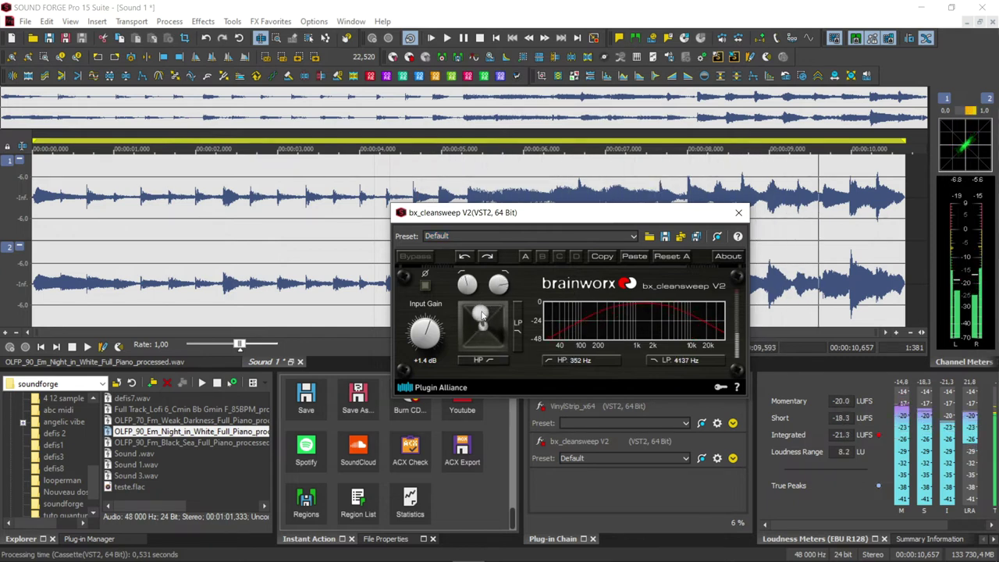
pyautogui.click(738, 212)
pyautogui.moveTo(566, 442); pyautogui.dragTo(582, 417)
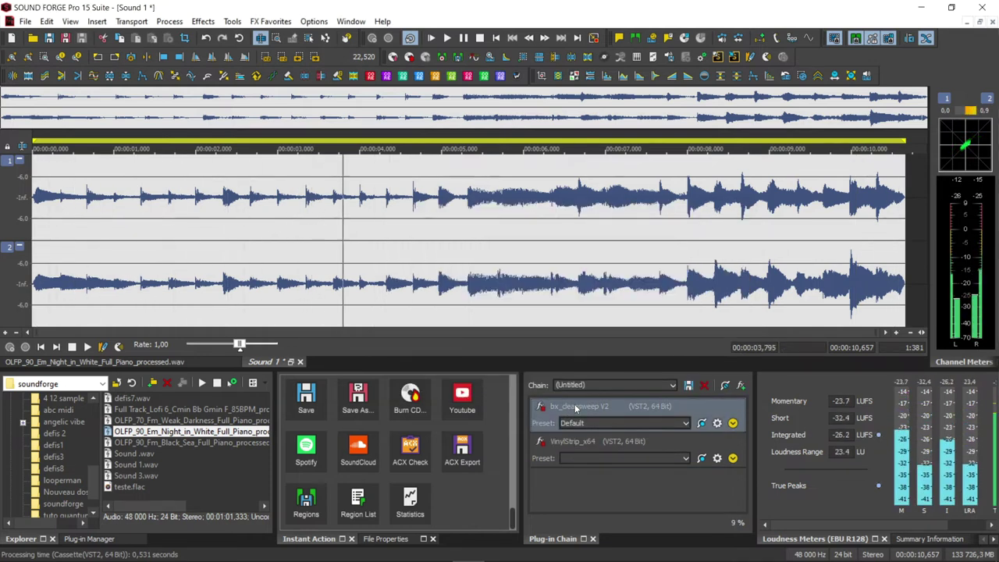
pyautogui.moveTo(585, 402); pyautogui.dragTo(582, 469)
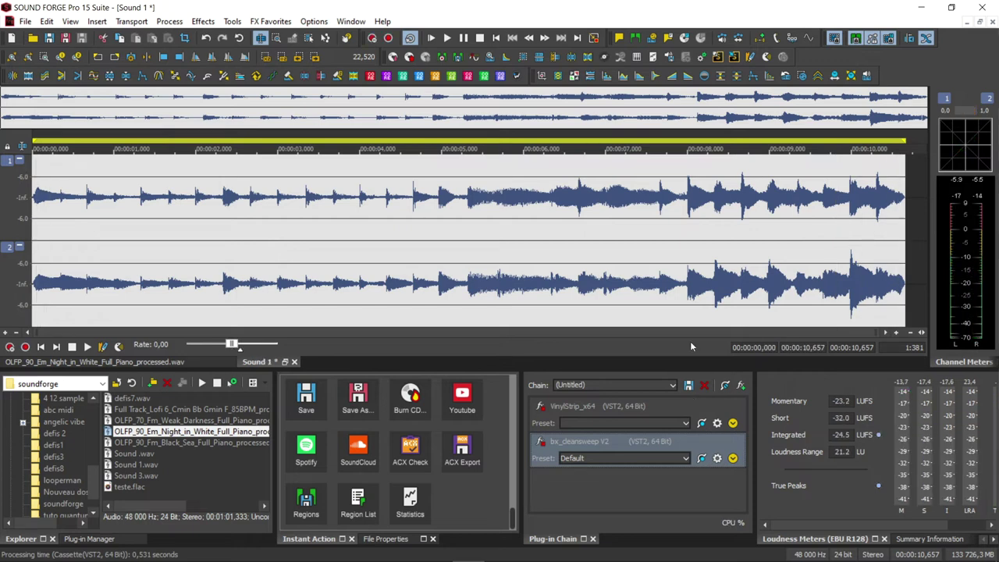
# Load the lofi2 plug-in chain and audition the excerpt while viewing the Lifeline Expanse settings
pyautogui.click(673, 384)
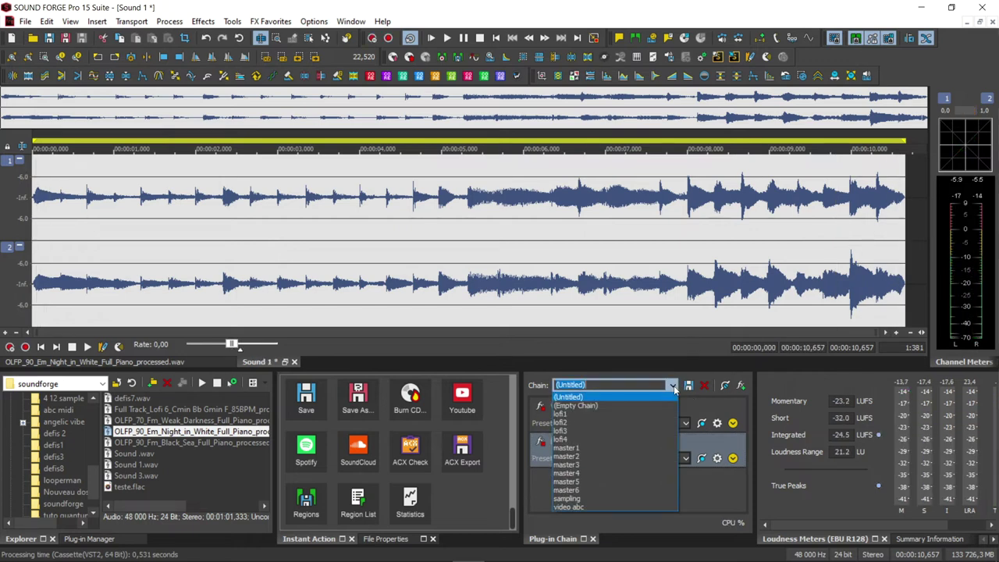
pyautogui.click(643, 422)
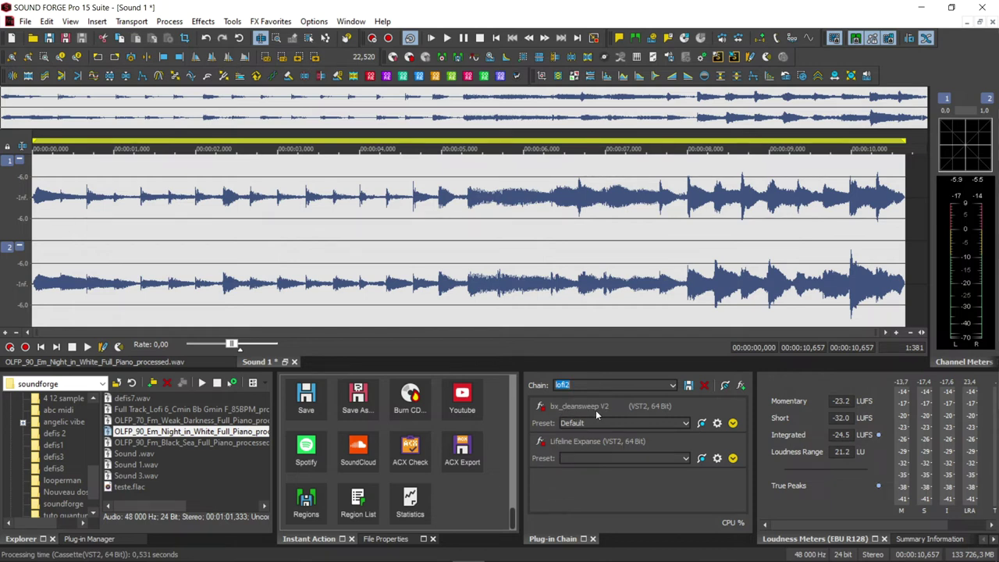
pyautogui.click(716, 461)
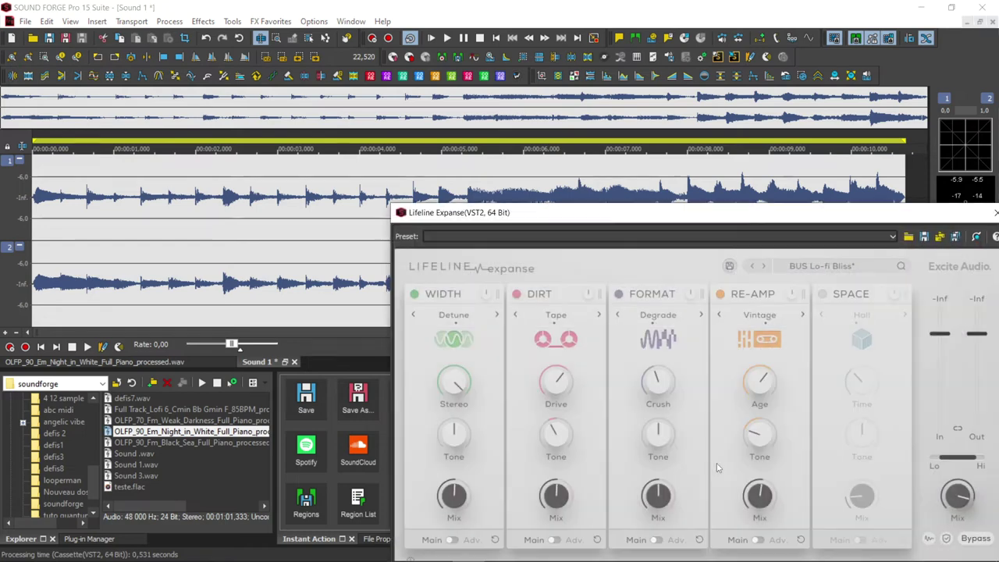
pyautogui.moveTo(767, 209); pyautogui.dragTo(544, 147)
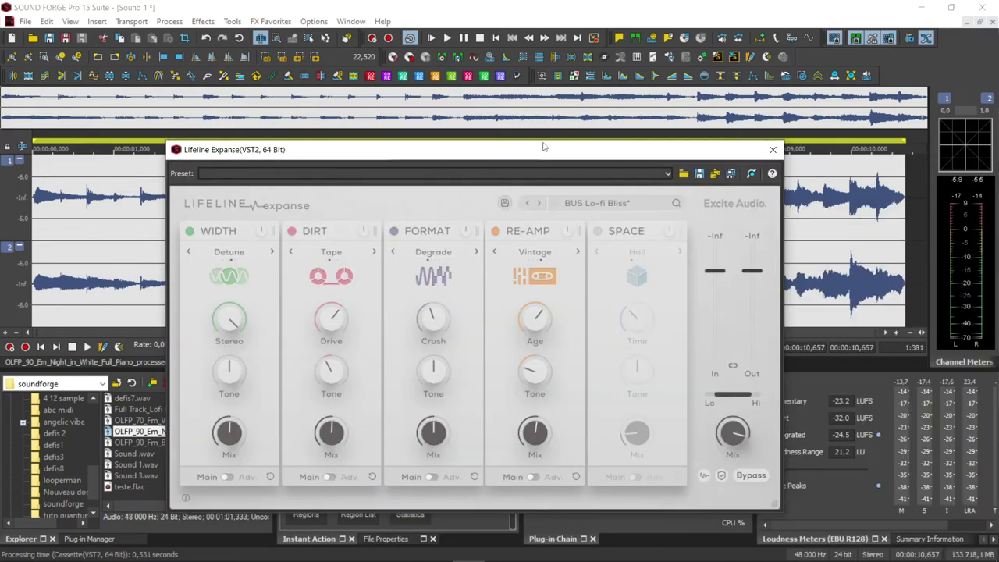
pyautogui.press('space')
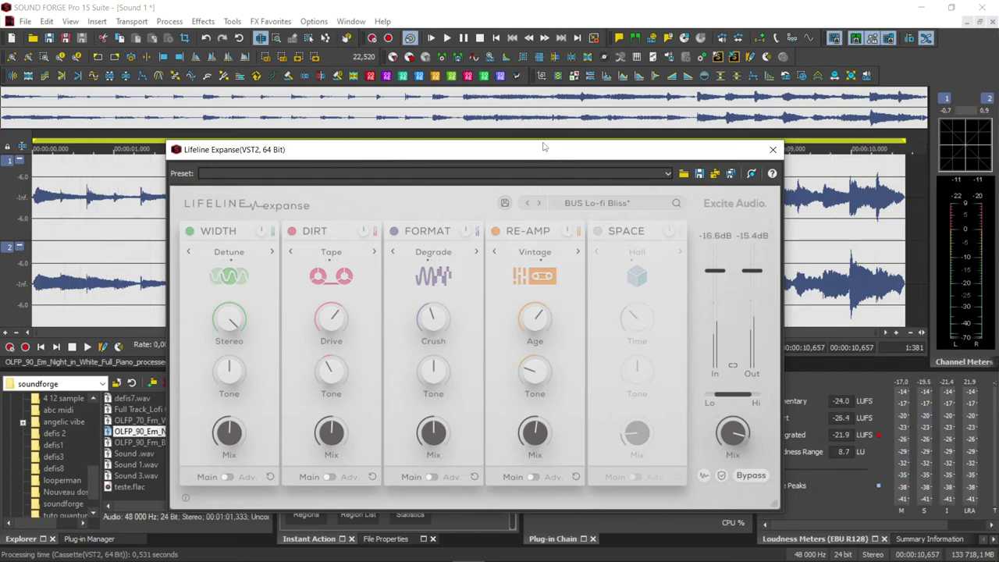
pyautogui.click(772, 149)
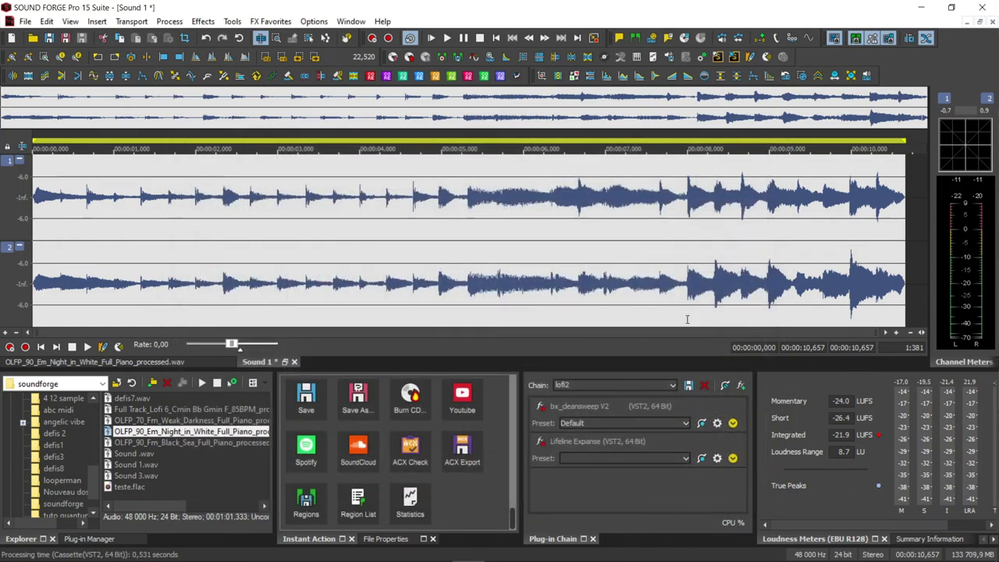
# Load the lofi3 plug-in chain and show the DeniseBadTape and bx_digital V3 mix settings side by side
pyautogui.click(672, 387)
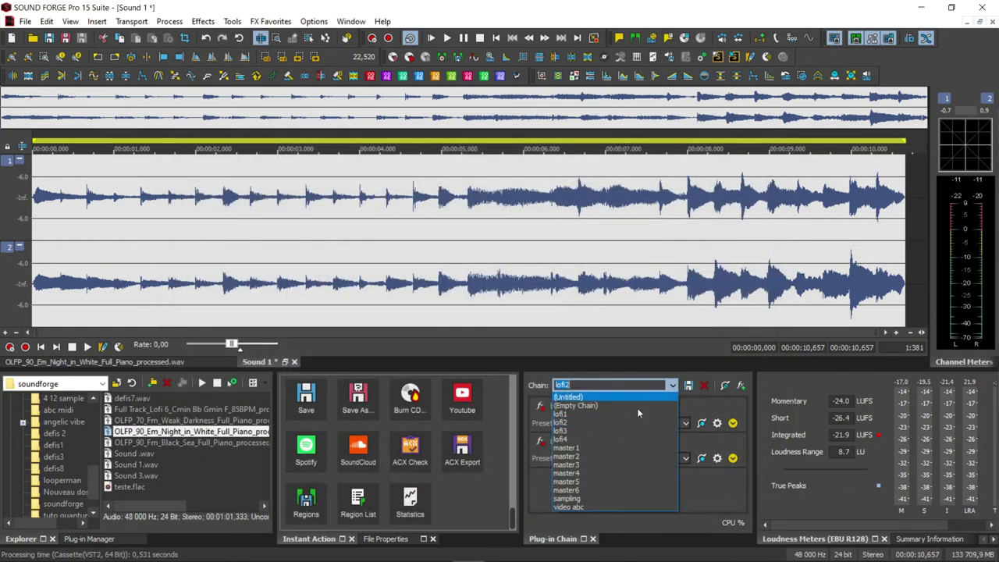
pyautogui.click(566, 430)
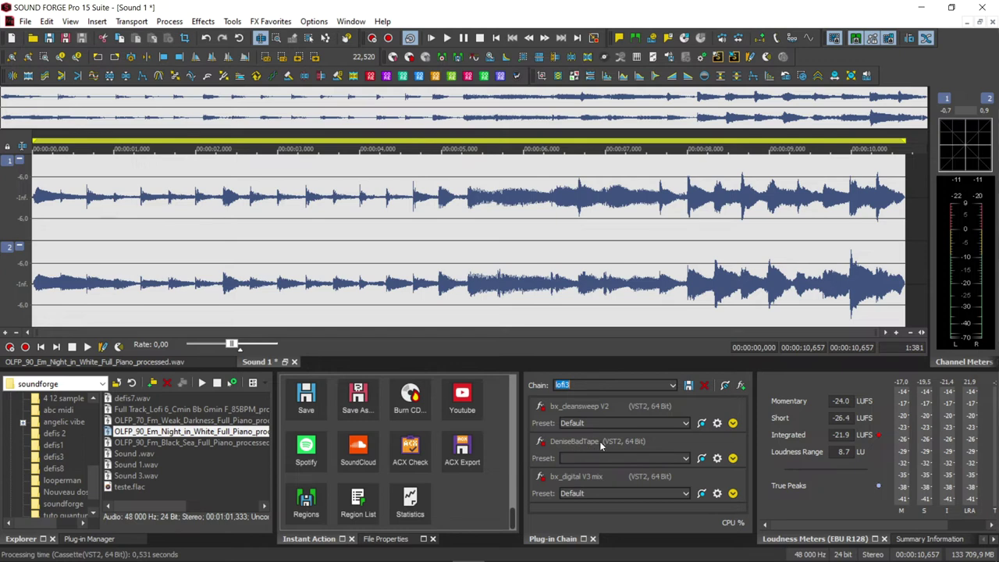
pyautogui.click(715, 459)
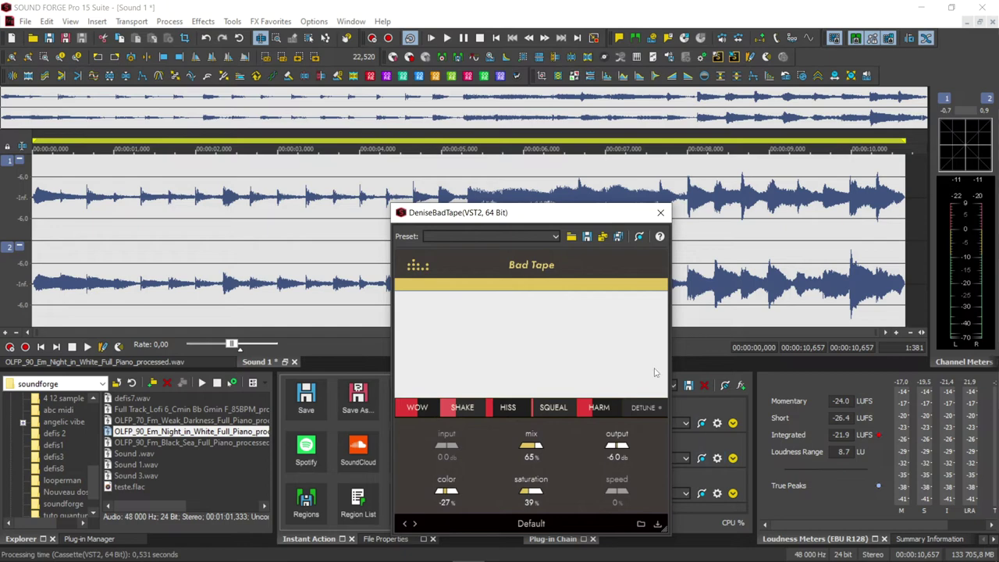
pyautogui.click(716, 494)
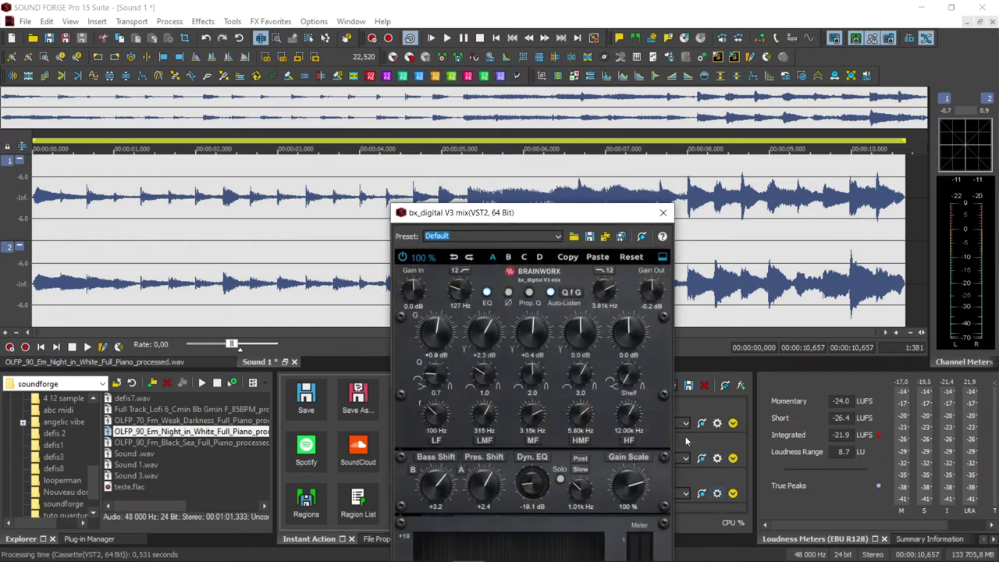
pyautogui.moveTo(608, 213); pyautogui.dragTo(287, 48)
pyautogui.moveTo(560, 216); pyautogui.dragTo(520, 116)
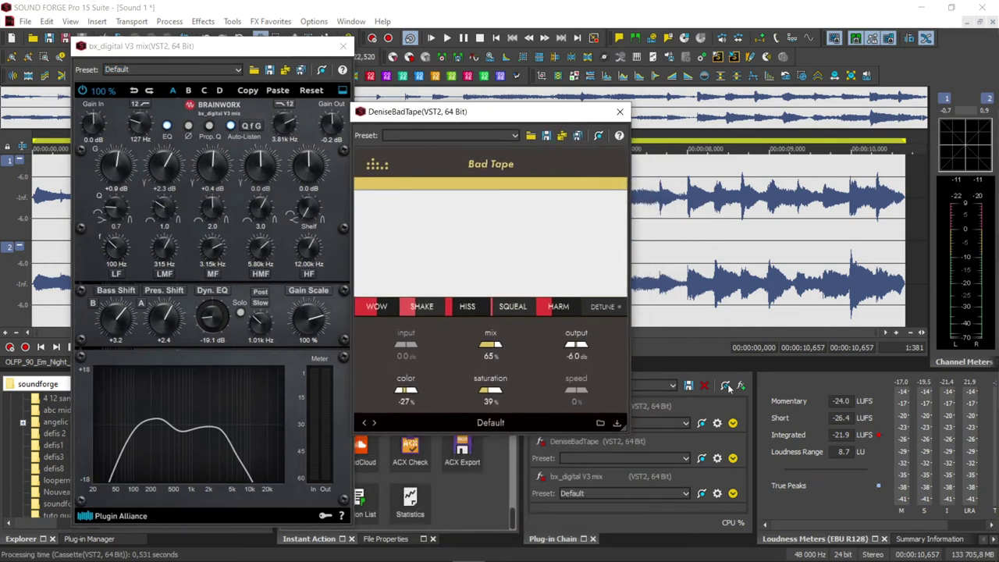
# Show the bx_cleansweep V2 settings alongside the other two lofi3 plug-ins while playing the excerpt
pyautogui.click(716, 423)
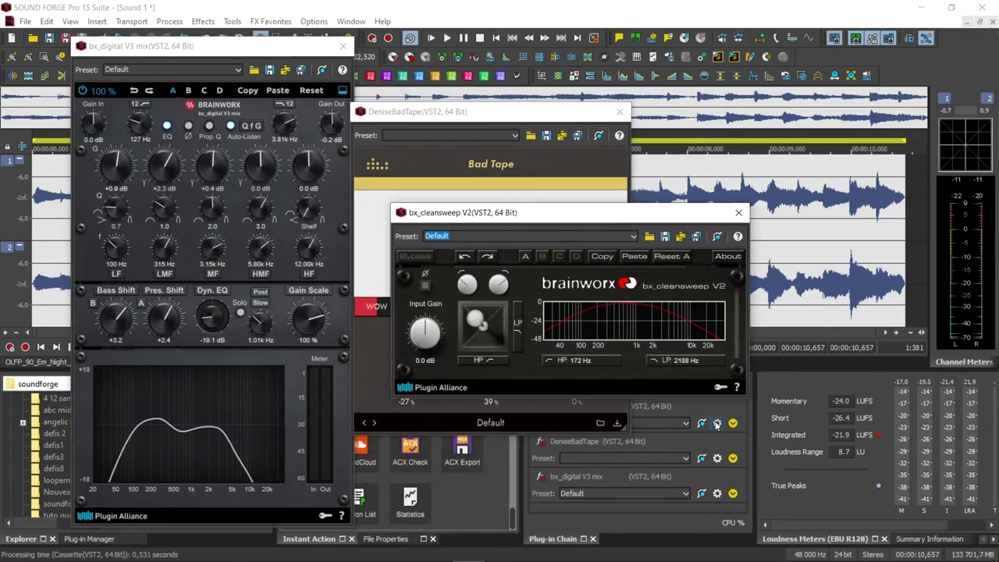
pyautogui.press('space')
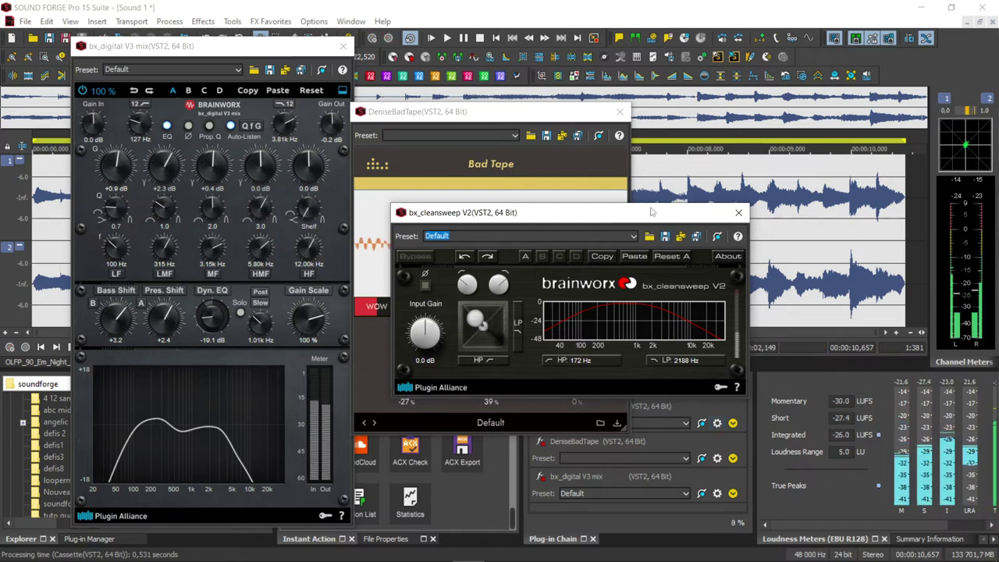
pyautogui.moveTo(647, 217); pyautogui.dragTo(839, 246)
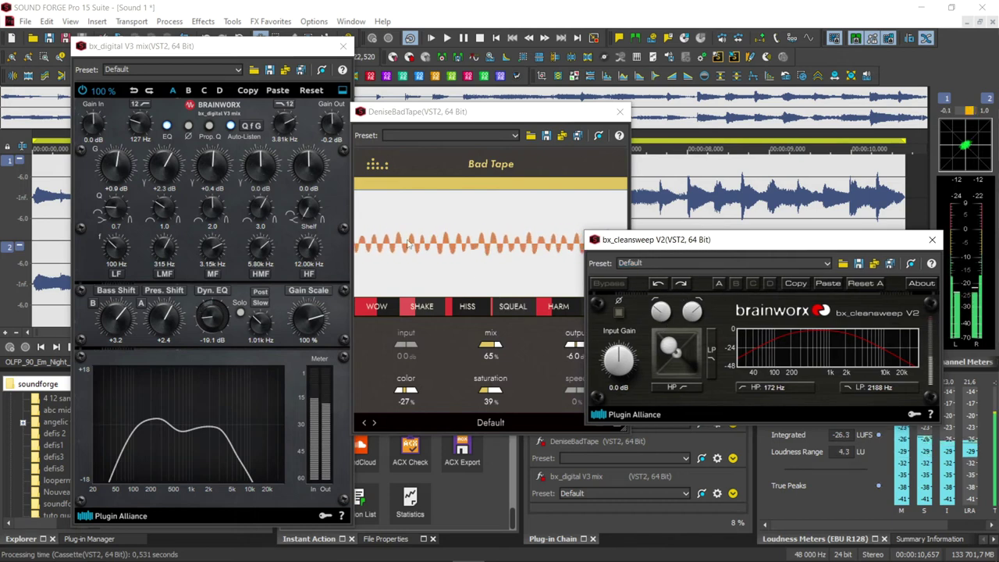
# Set the bx_digital V3 mix low-pass filter to 12.47 kHz and bx_cleansweep V2 to about HP 284 Hz and LP 13648 Hz
pyautogui.click(285, 134)
pyautogui.moveTo(285, 134); pyautogui.dragTo(287, 121)
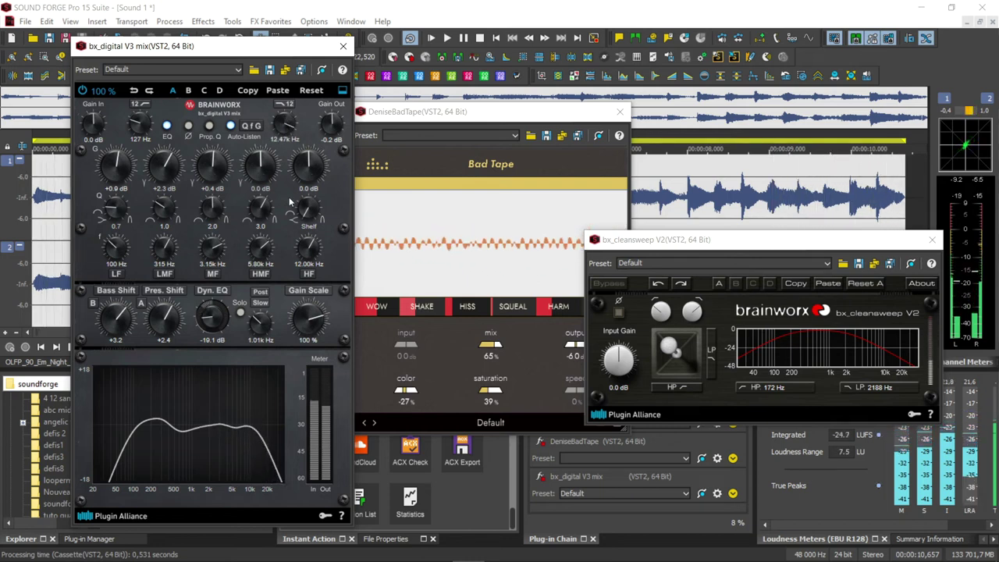
pyautogui.moveTo(670, 347)
pyautogui.mouseDown()
pyautogui.moveTo(691, 337)
pyautogui.moveTo(672, 334)
pyautogui.mouseUp()
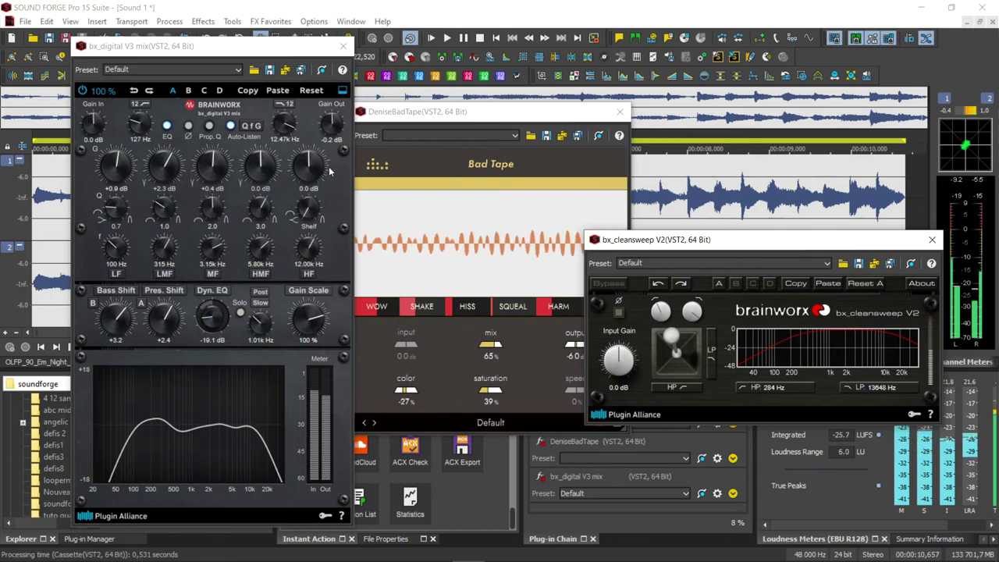
# Set Bad Tape's saturation to 59%, listen to the result, and close all three plug-in windows
pyautogui.click(462, 116)
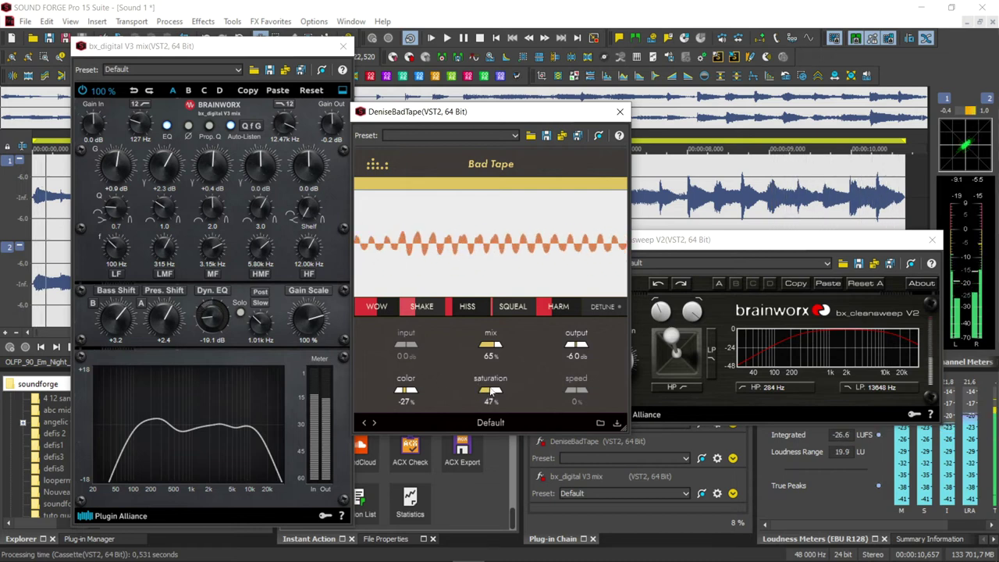
pyautogui.moveTo(482, 395); pyautogui.dragTo(492, 388)
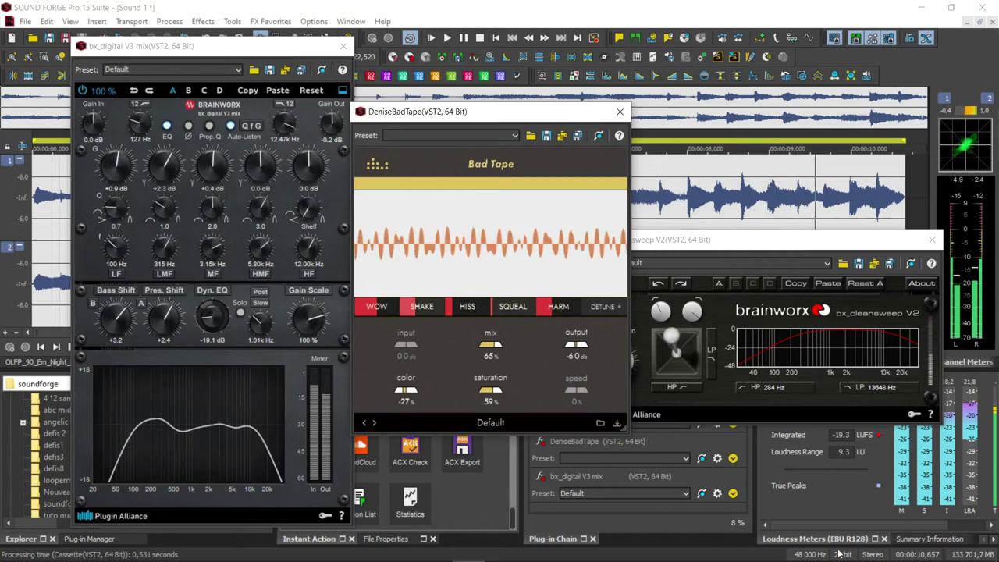
pyautogui.press('space')
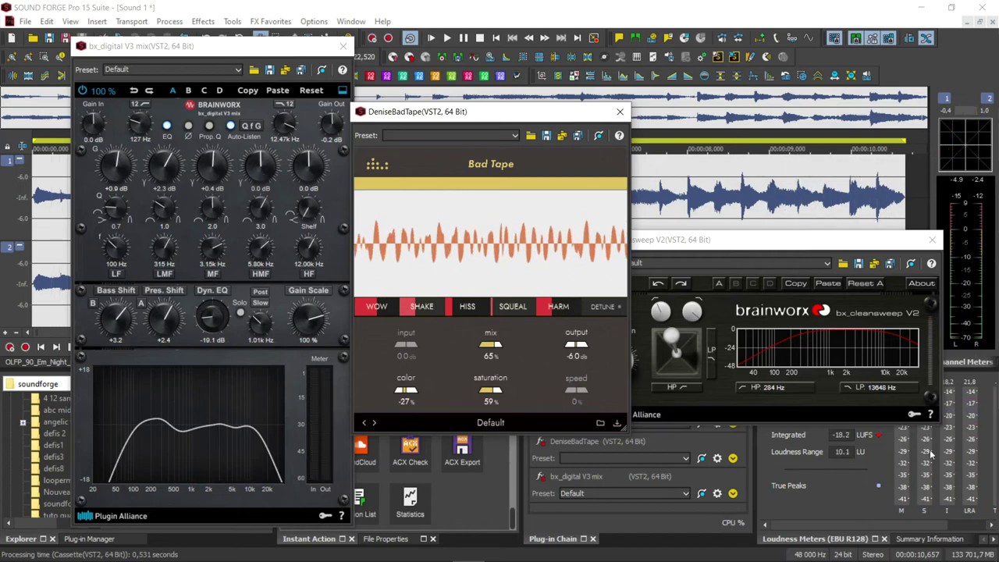
pyautogui.click(932, 239)
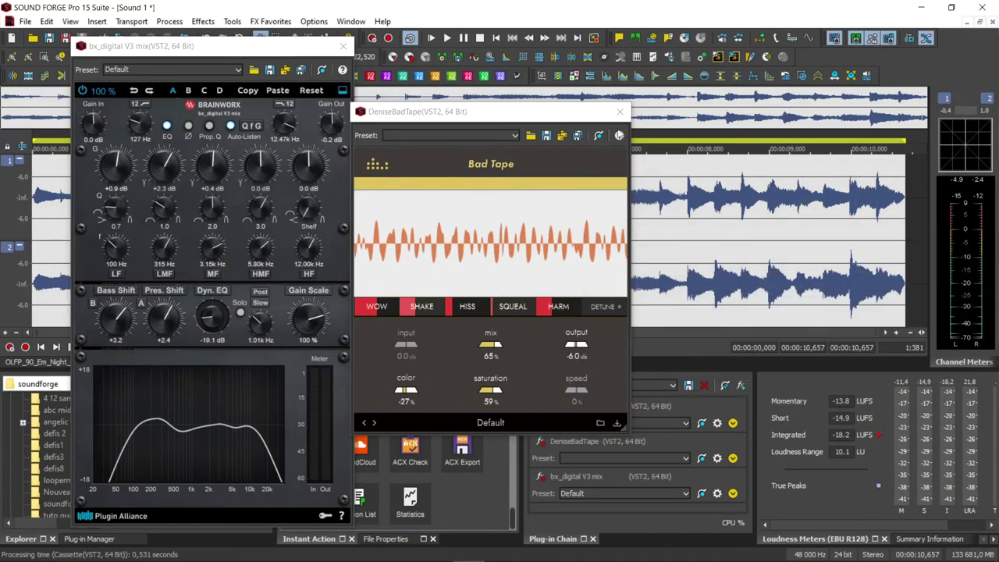
pyautogui.click(620, 111)
pyautogui.click(341, 47)
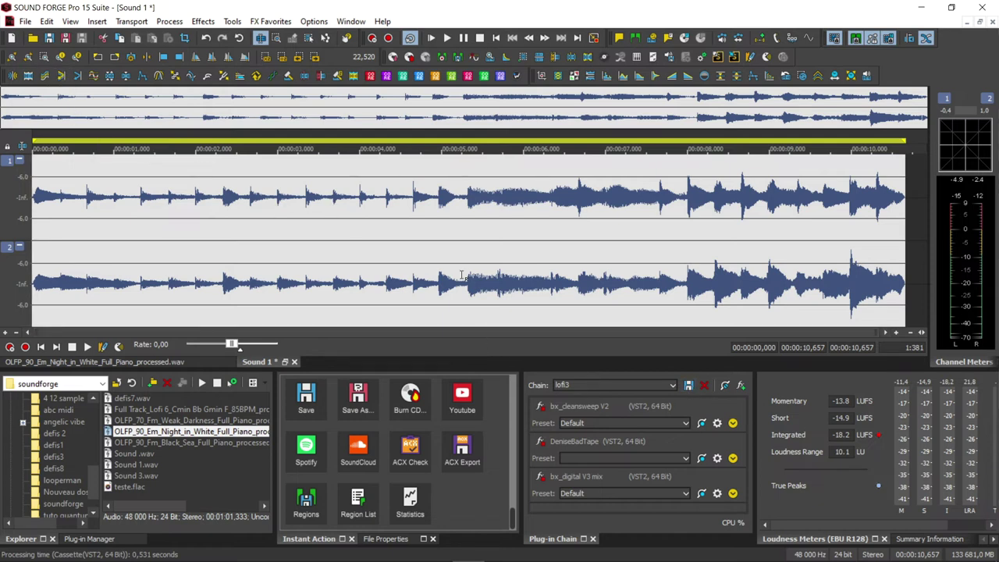
# Load the lofi4 plug-in chain and audition the excerpt while viewing the Reels settings
pyautogui.click(675, 388)
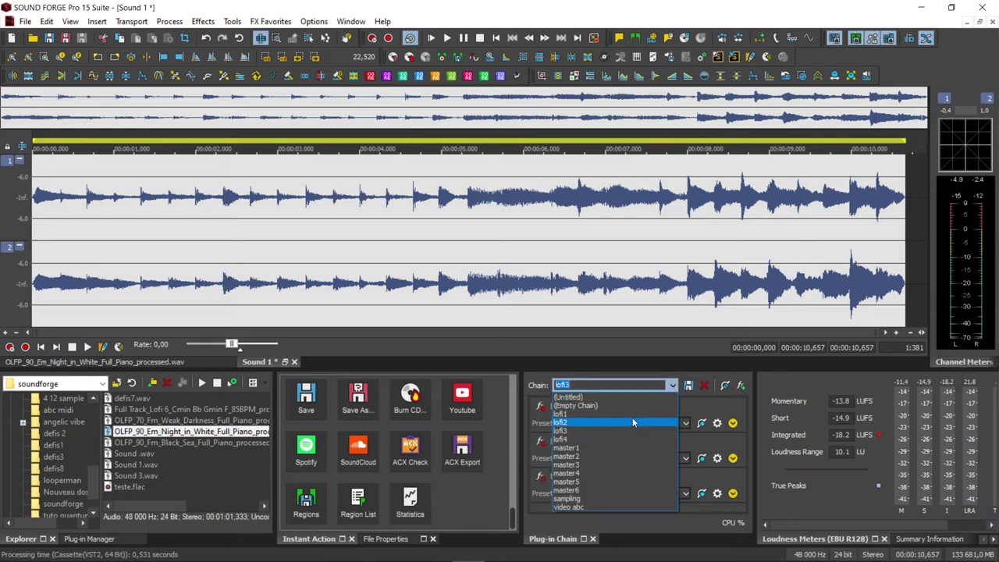
pyautogui.click(574, 440)
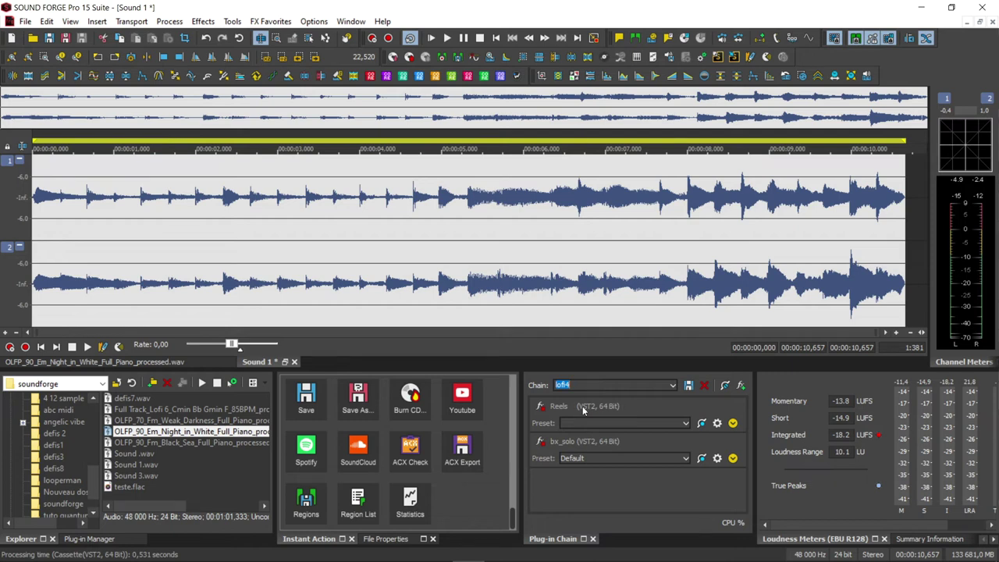
pyautogui.press('space')
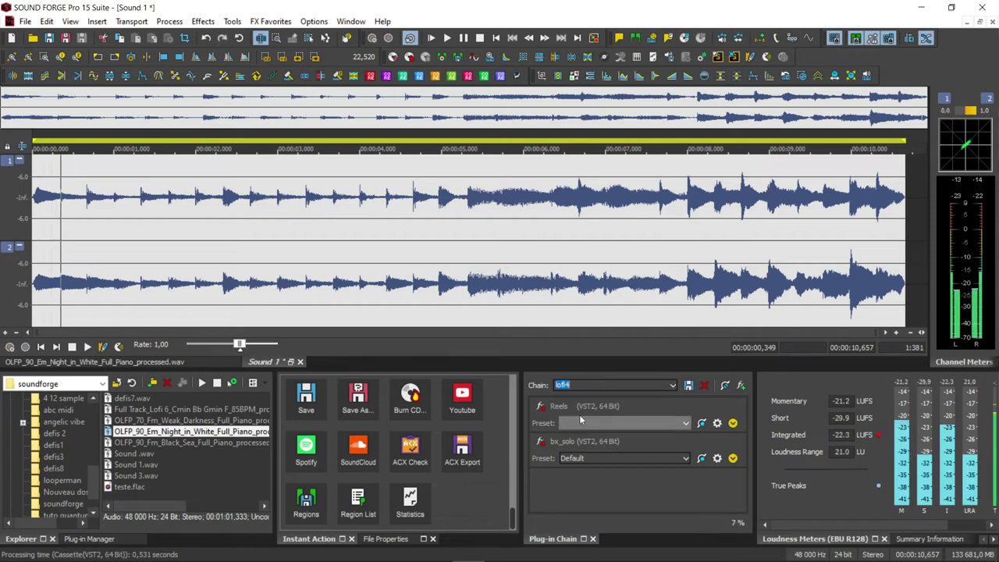
pyautogui.click(717, 424)
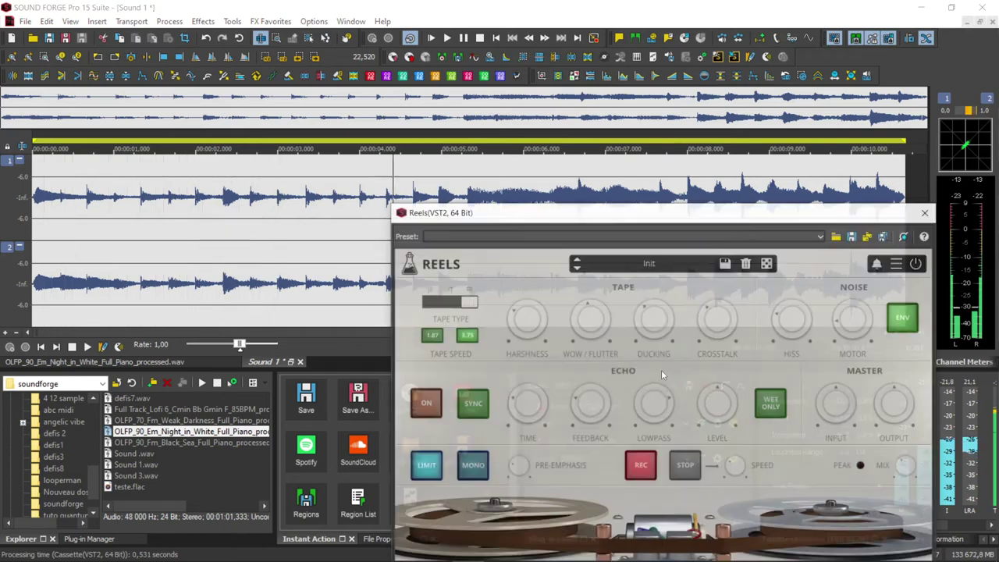
pyautogui.moveTo(694, 216); pyautogui.dragTo(546, 108)
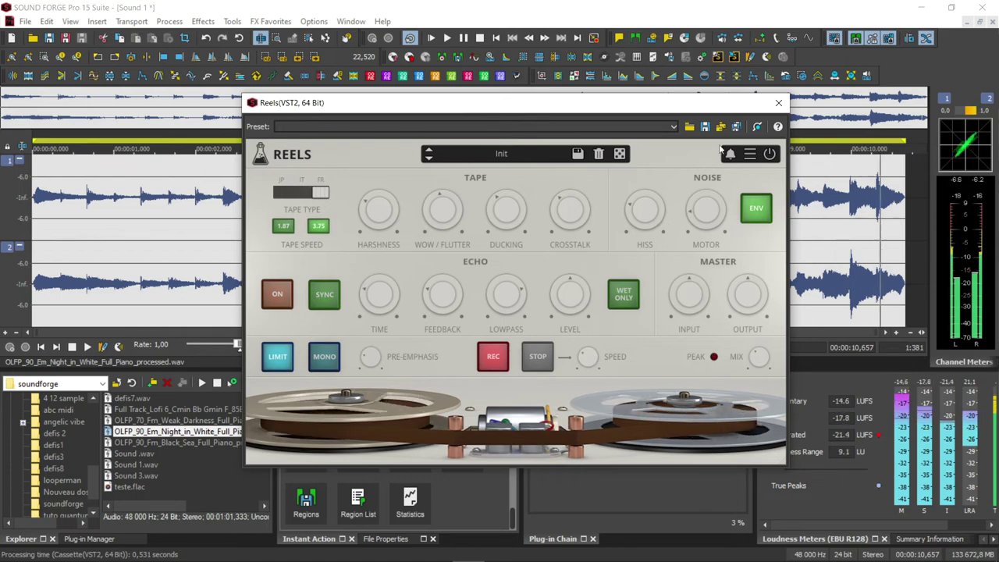
pyautogui.click(778, 103)
pyautogui.press('space')
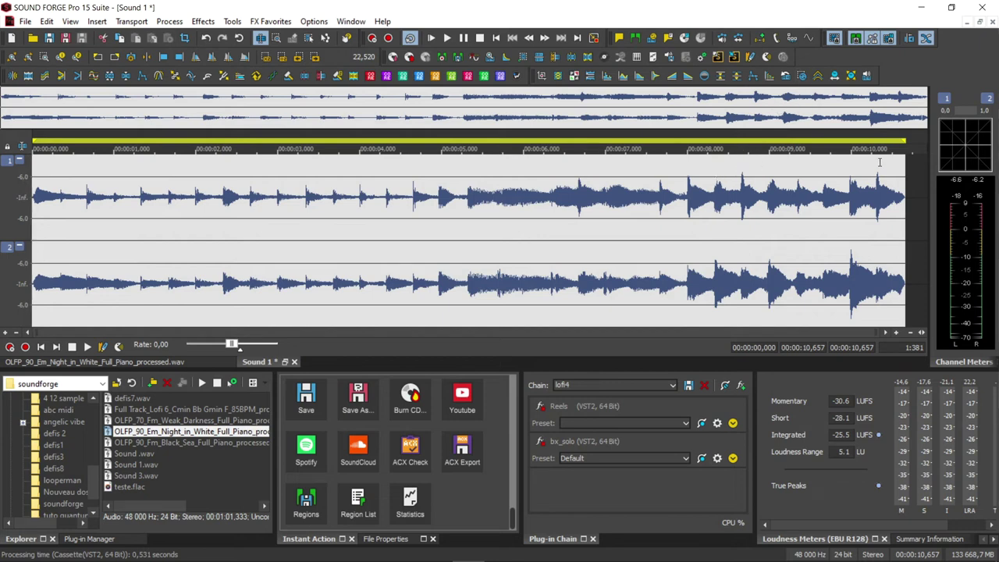
# Minimize the Sound 1 window and bring back OLFP_90_Em_Night_in_White_Full_Piano_processed.wav, maximized
pyautogui.click(966, 25)
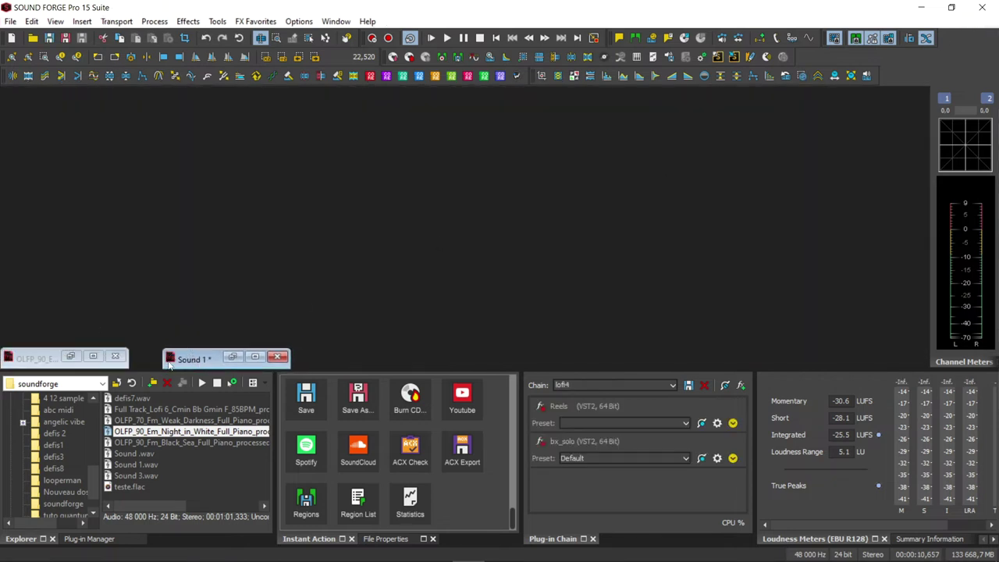
pyautogui.click(70, 355)
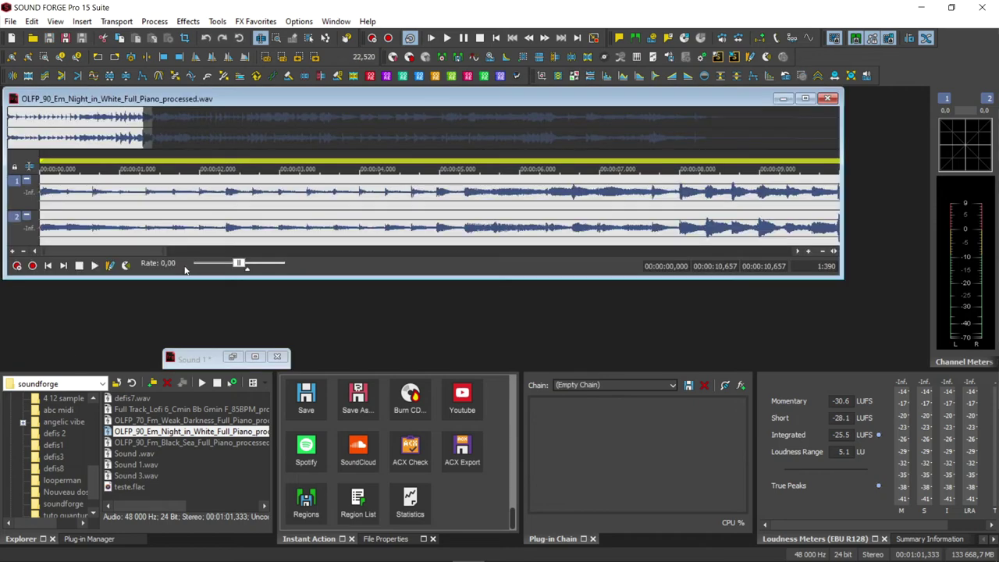
pyautogui.click(805, 99)
# Select the piano passage from about 10.66 s to 21.00 s and audition it
pyautogui.moveTo(128, 332); pyautogui.dragTo(221, 333)
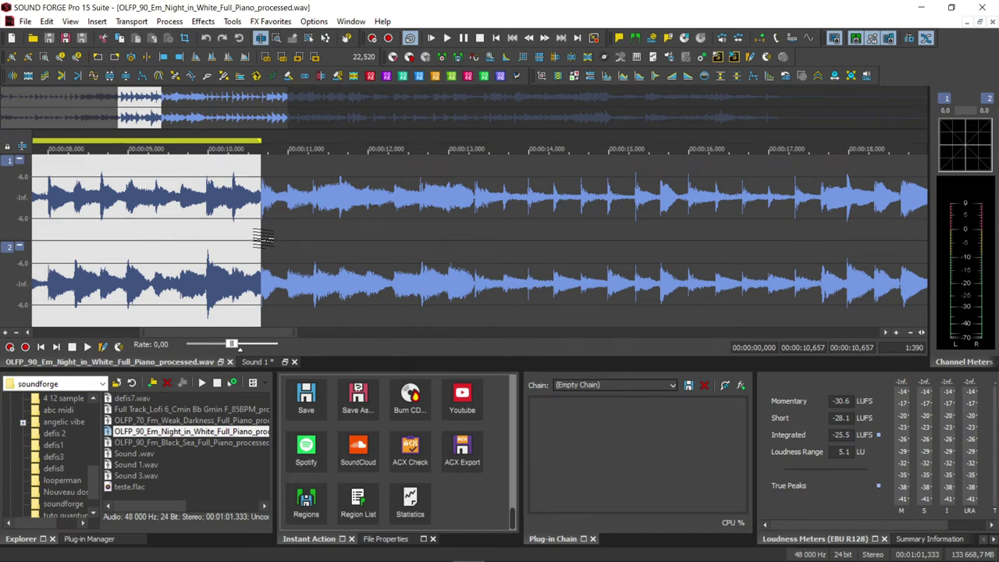
pyautogui.click(262, 238)
pyautogui.moveTo(262, 238); pyautogui.dragTo(785, 244)
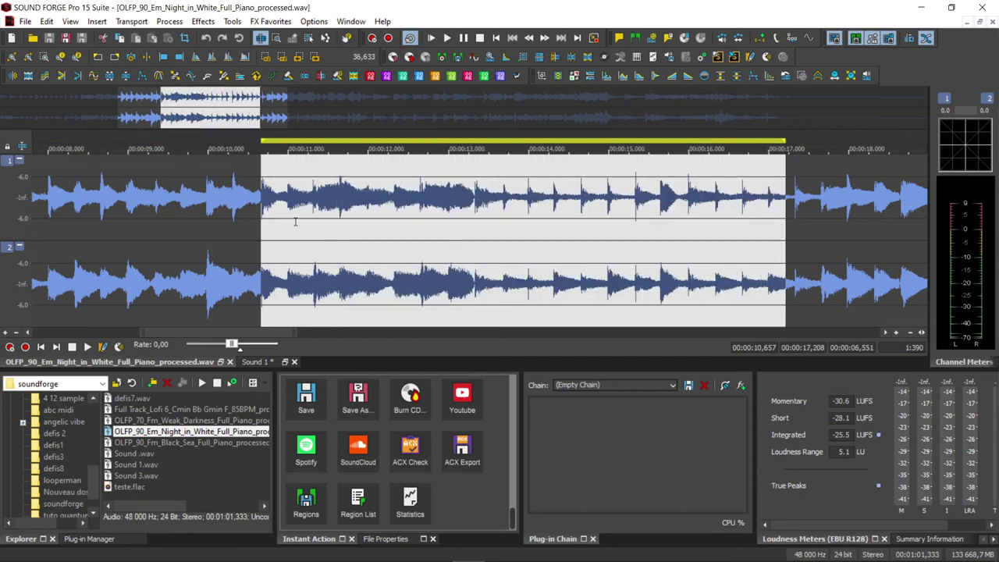
pyautogui.moveTo(262, 228); pyautogui.dragTo(263, 229)
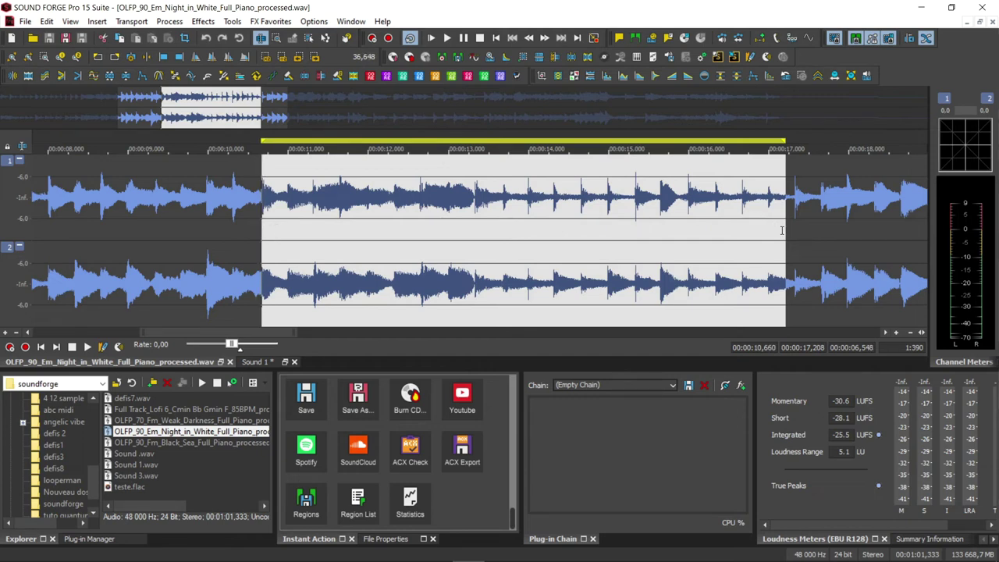
pyautogui.moveTo(788, 230); pyautogui.dragTo(839, 229)
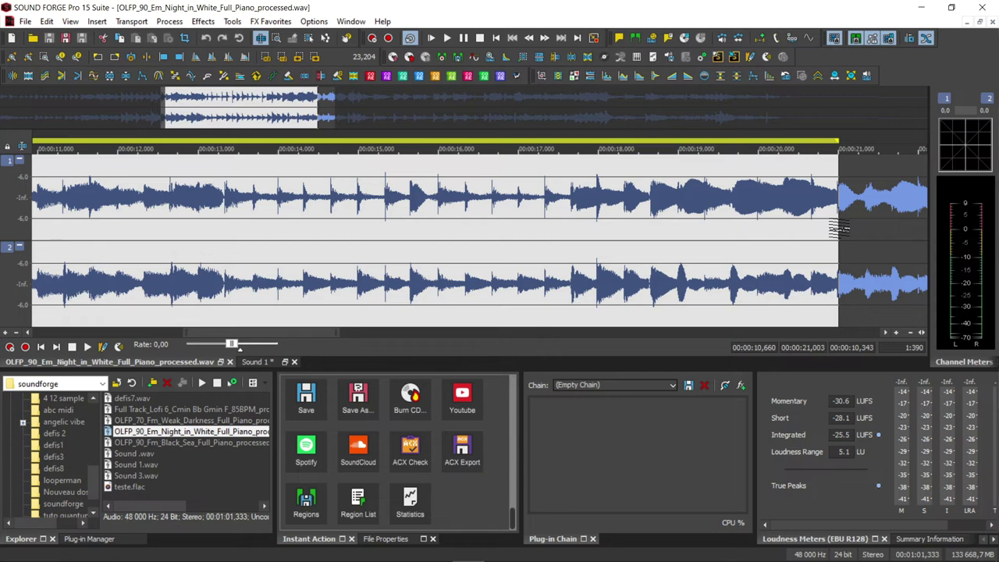
pyautogui.press('space')
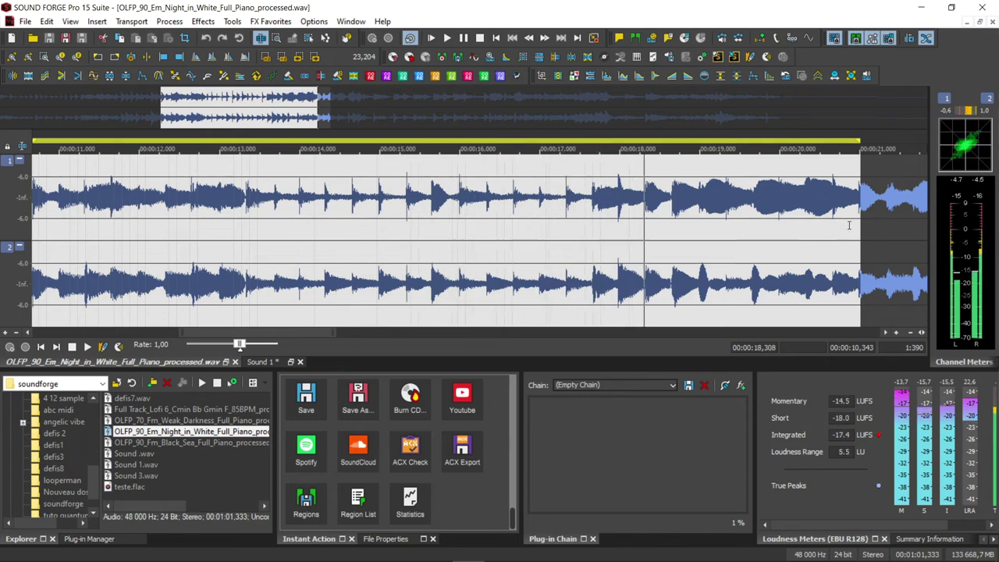
pyautogui.press('space')
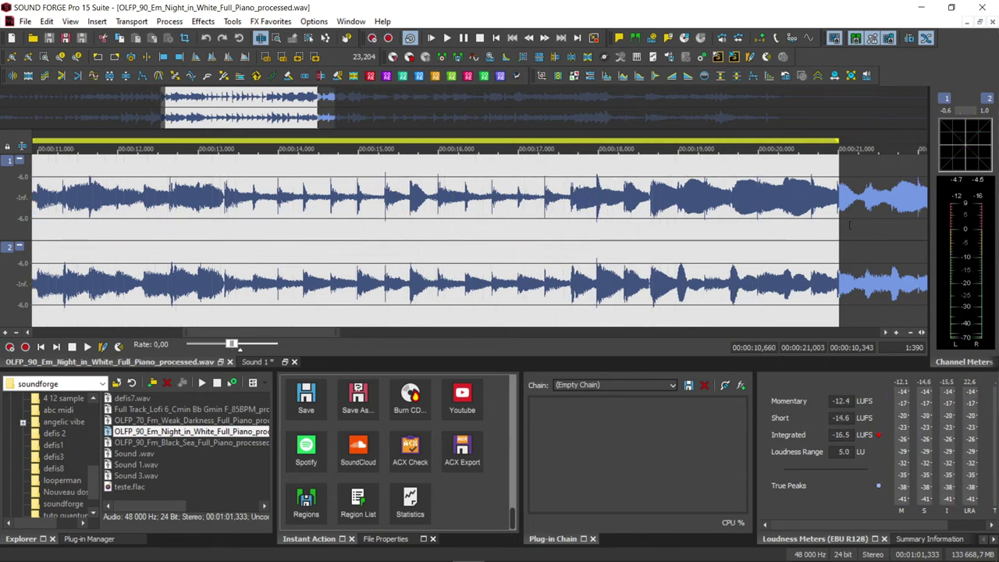
# Extend the end of the selection to about 23.96 s and audition the passage
pyautogui.moveTo(839, 226); pyautogui.dragTo(622, 243)
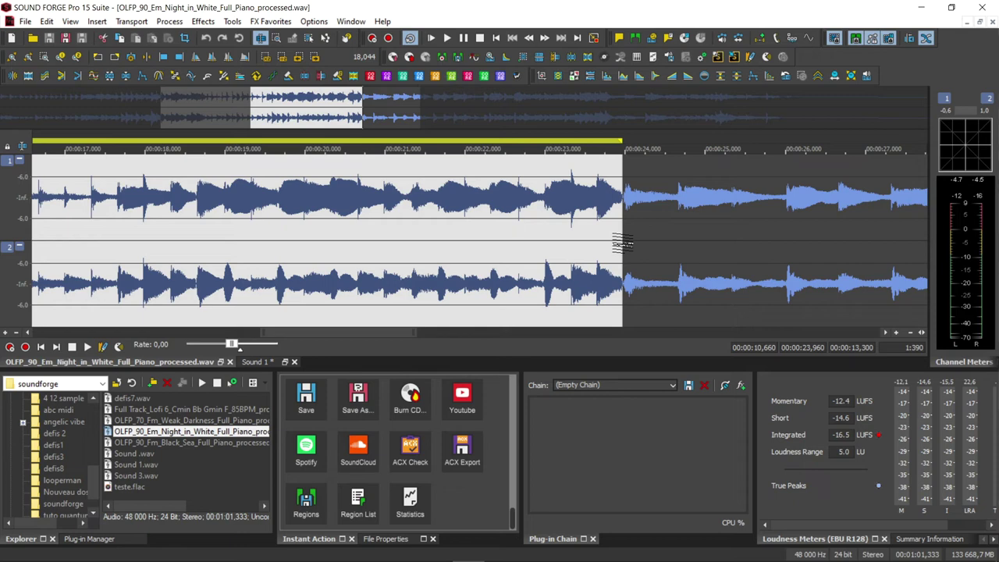
pyautogui.scroll(-5, 920, 348)
pyautogui.press('space')
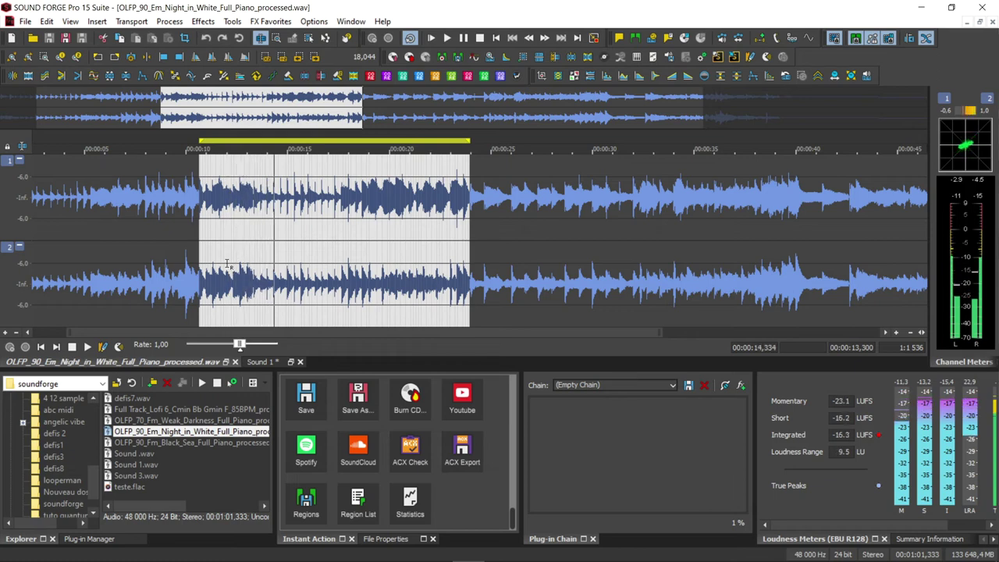
pyautogui.press('space')
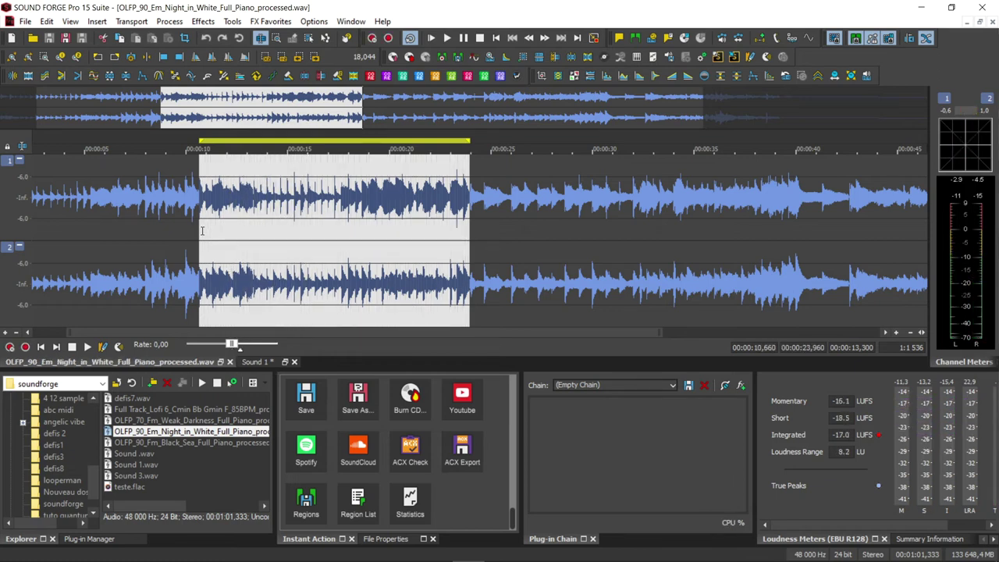
# Move the start of the selection to about 13.31 s and audition the shortened passage
pyautogui.moveTo(200, 230); pyautogui.dragTo(254, 234)
pyautogui.press('space')
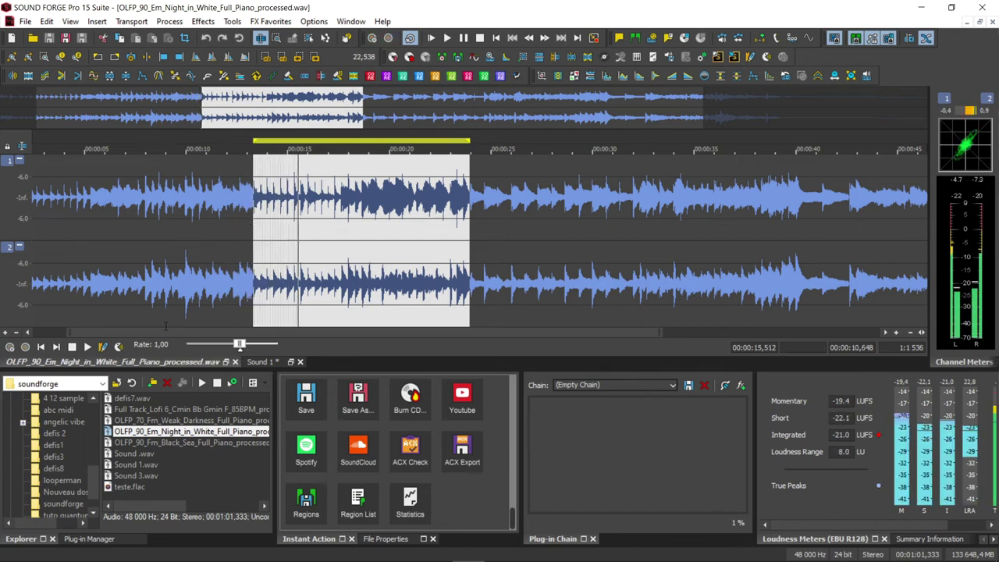
pyautogui.press('space')
# Fine-tune the selection start to about 13.33 s at the note's attack and play the passage
pyautogui.scroll(2, 588, 331)
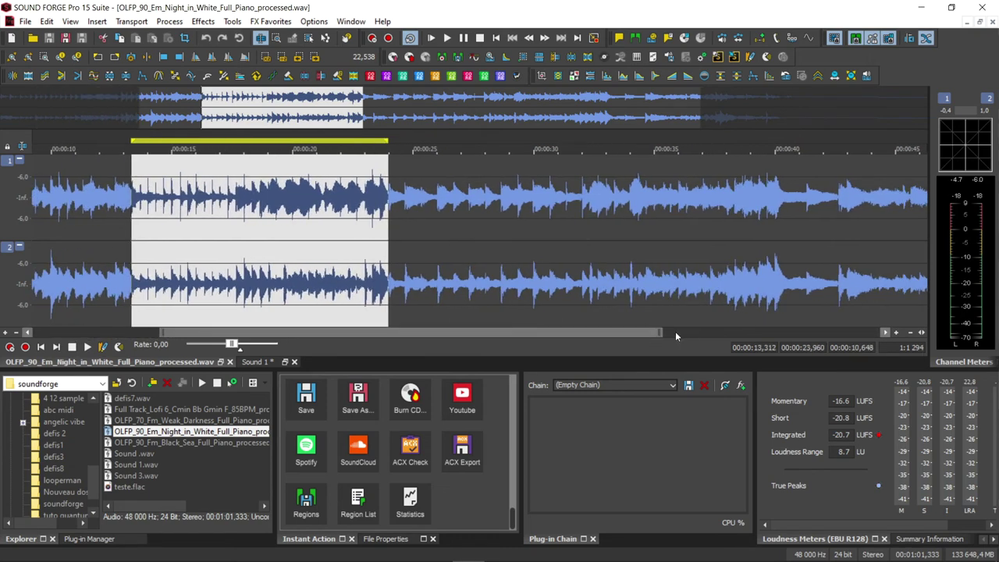
pyautogui.moveTo(664, 332); pyautogui.dragTo(326, 332)
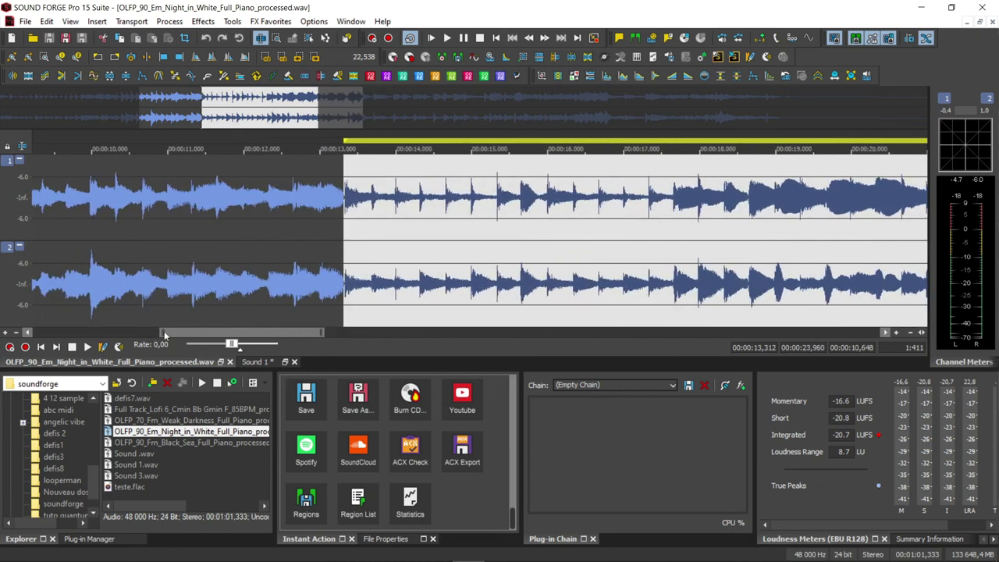
pyautogui.moveTo(160, 332); pyautogui.dragTo(209, 334)
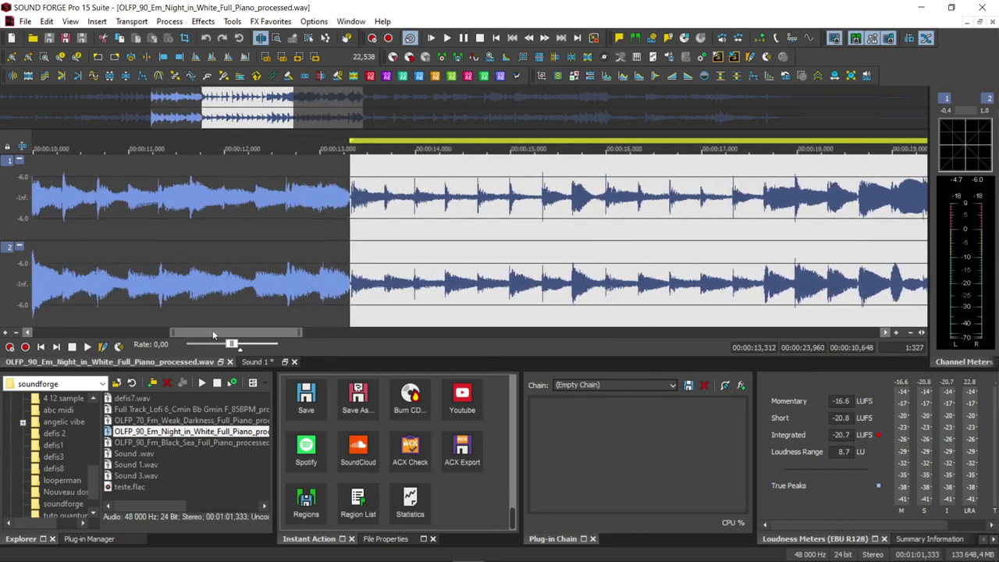
pyautogui.moveTo(298, 330); pyautogui.dragTo(221, 334)
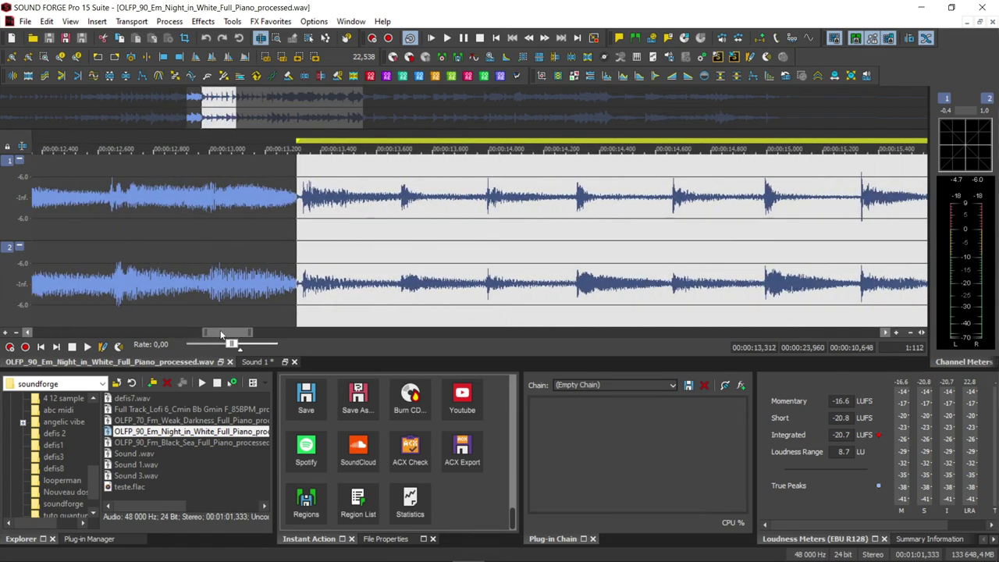
pyautogui.moveTo(294, 249); pyautogui.dragTo(301, 249)
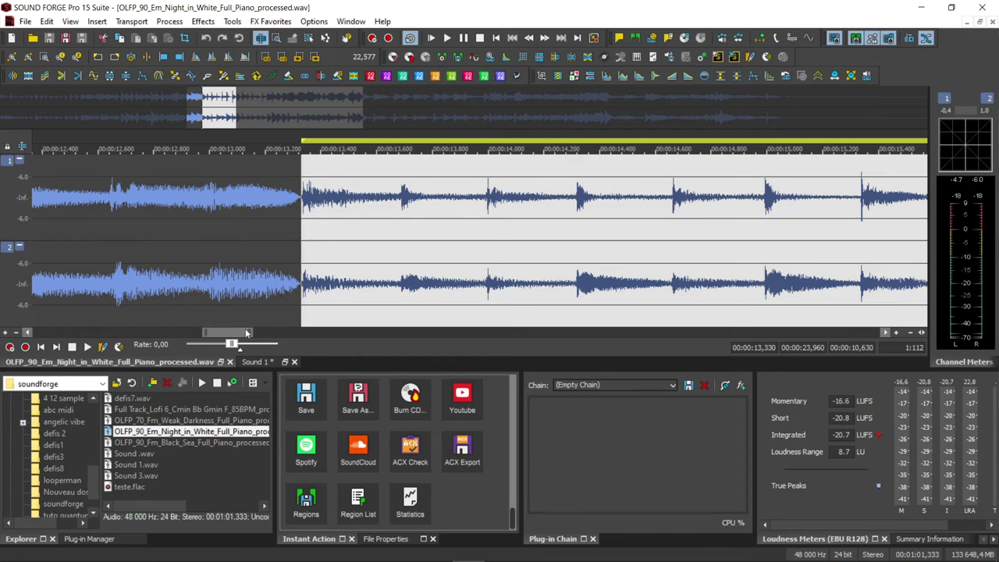
pyautogui.moveTo(250, 331); pyautogui.dragTo(414, 328)
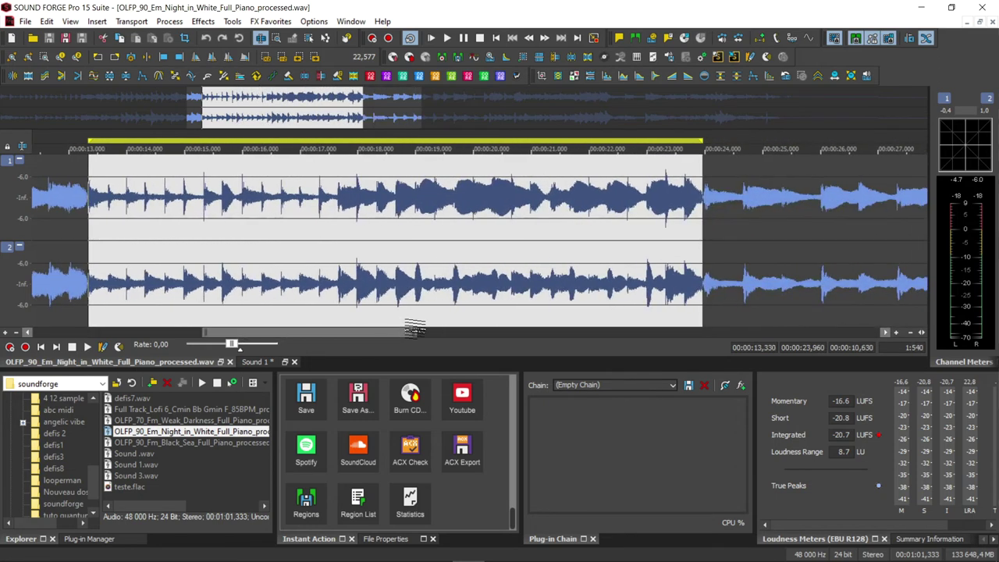
pyautogui.press('space')
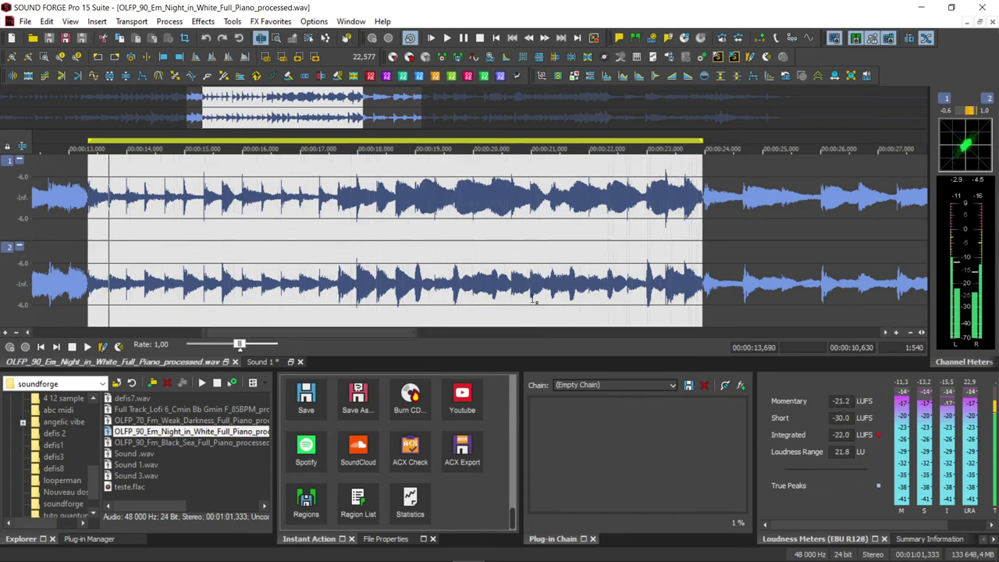
# Create a new file from the selected piano passage, maximize its window and audition it with the empty plug-in chain
pyautogui.press('space')
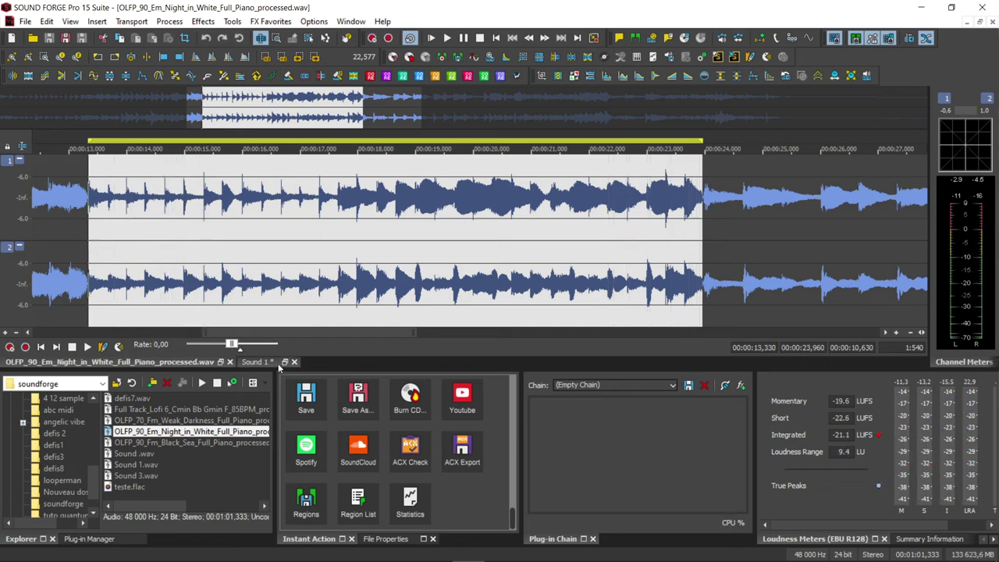
pyautogui.click(982, 21)
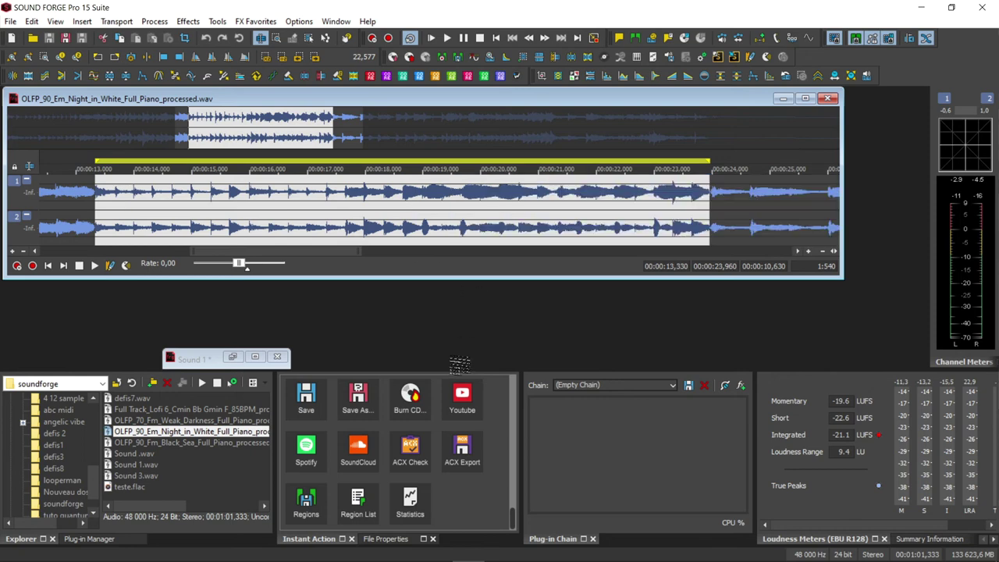
pyautogui.moveTo(458, 365); pyautogui.dragTo(450, 355)
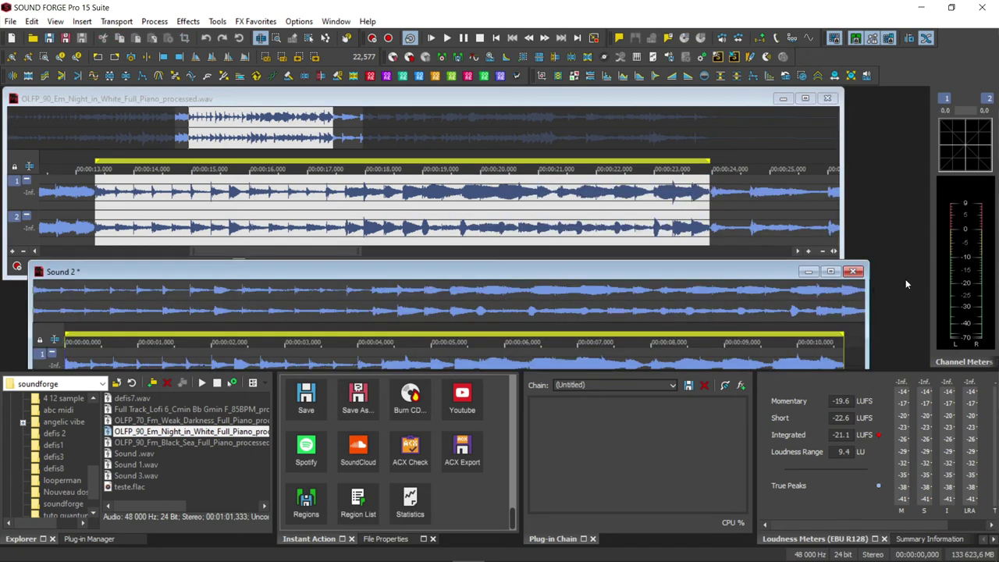
pyautogui.click(827, 99)
pyautogui.click(830, 271)
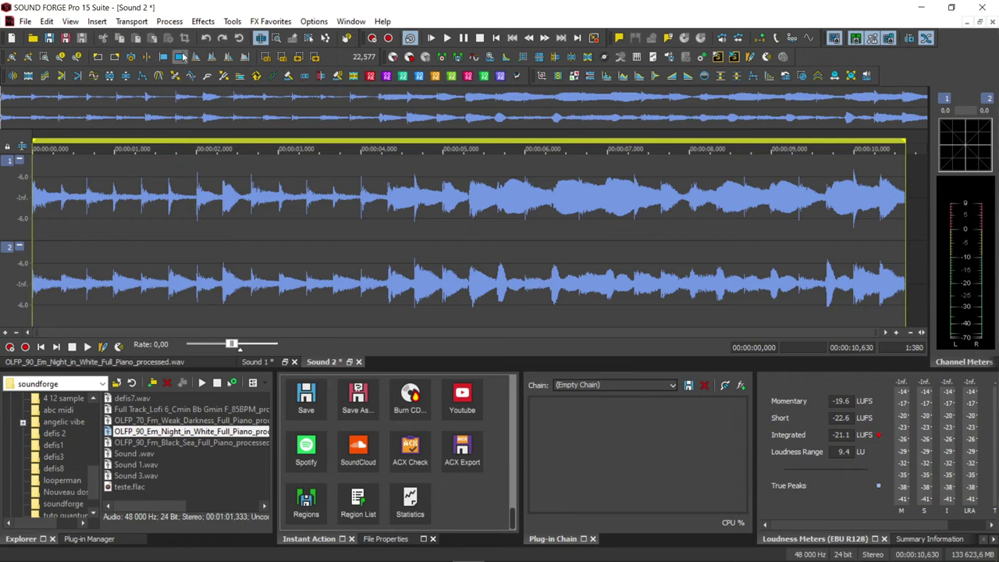
pyautogui.press('space')
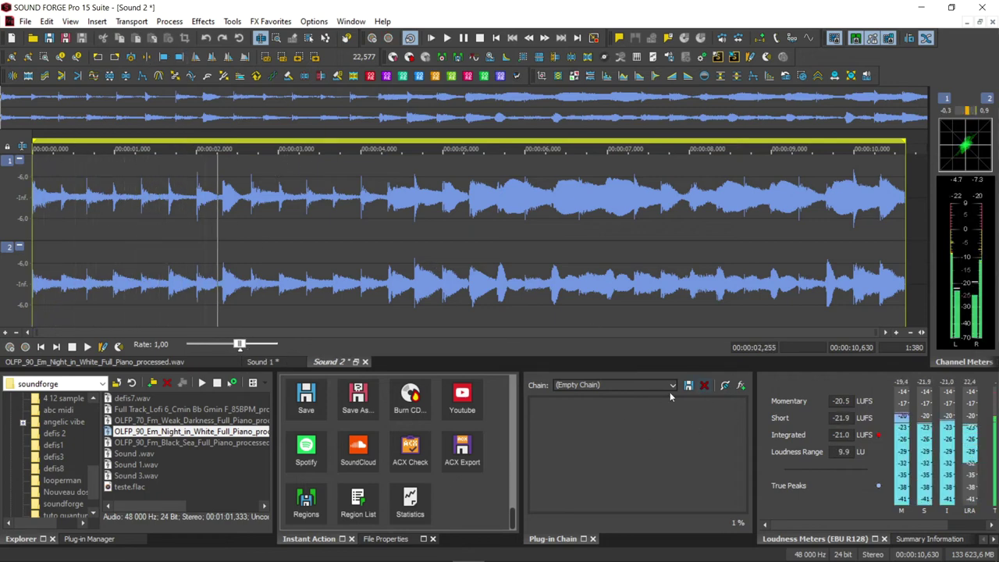
pyautogui.press('space')
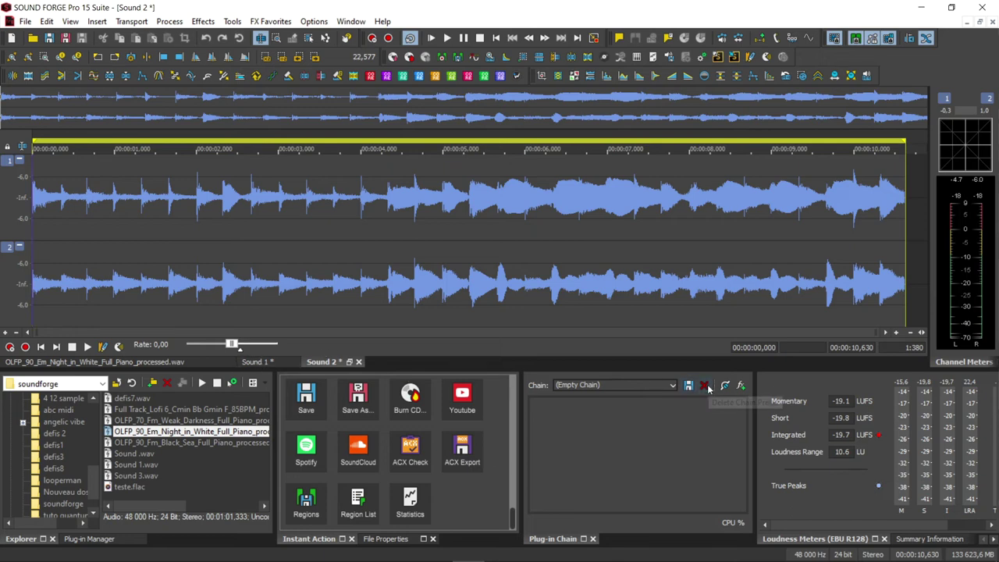
# Load the saved lofi4 plug-in chain on the new piano excerpt and audition it
pyautogui.click(672, 385)
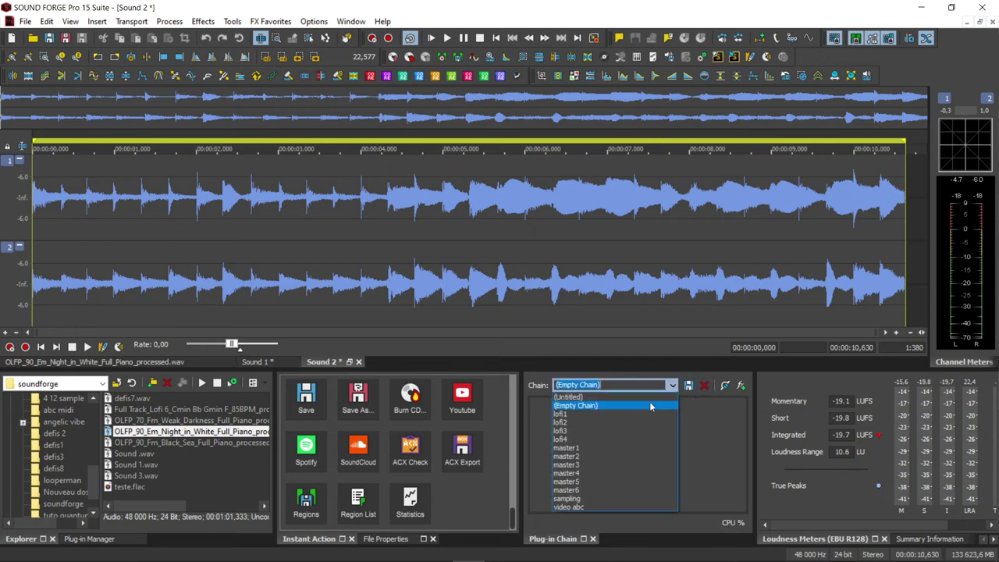
pyautogui.click(599, 440)
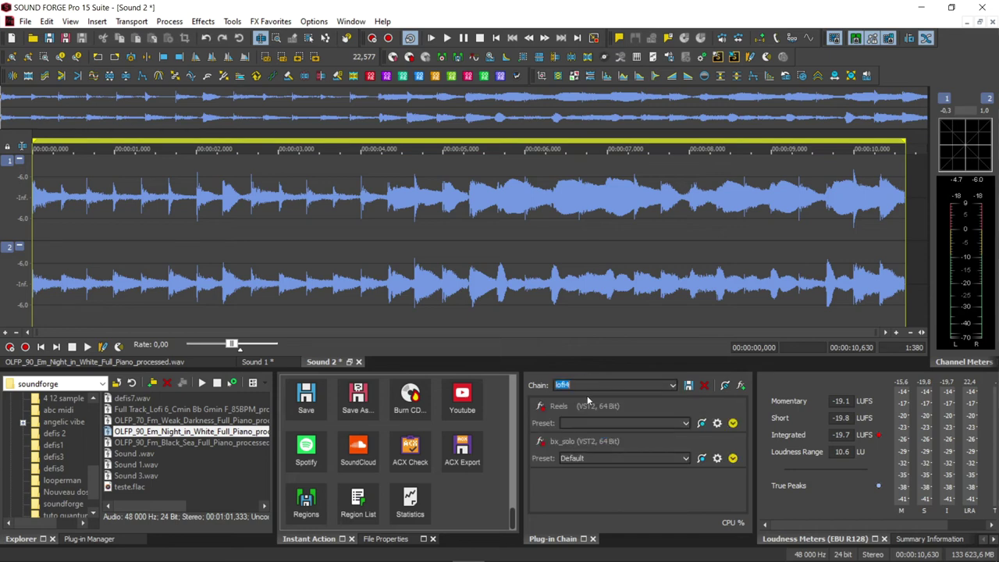
pyautogui.press('BackSpace')
pyautogui.press('space')
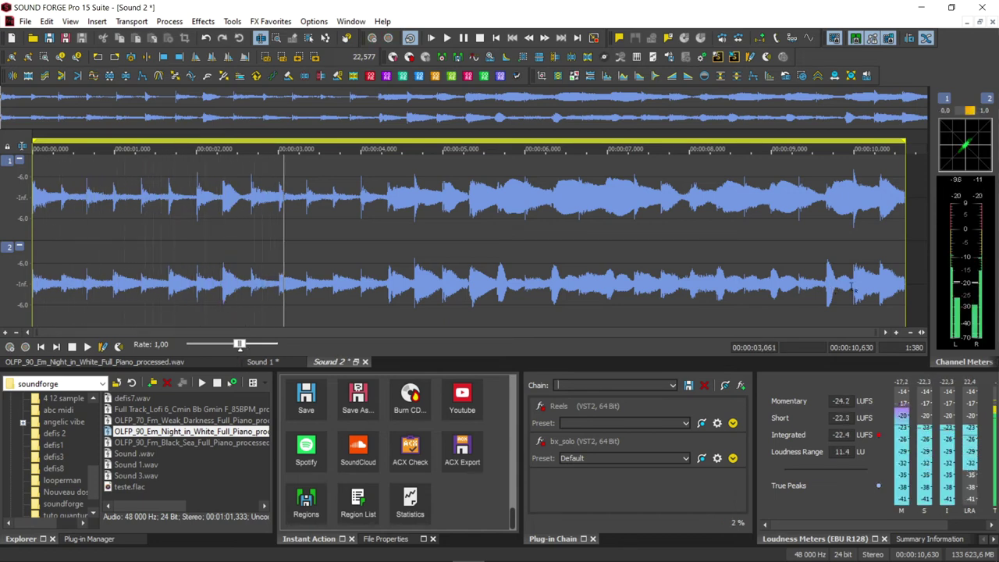
pyautogui.press('space')
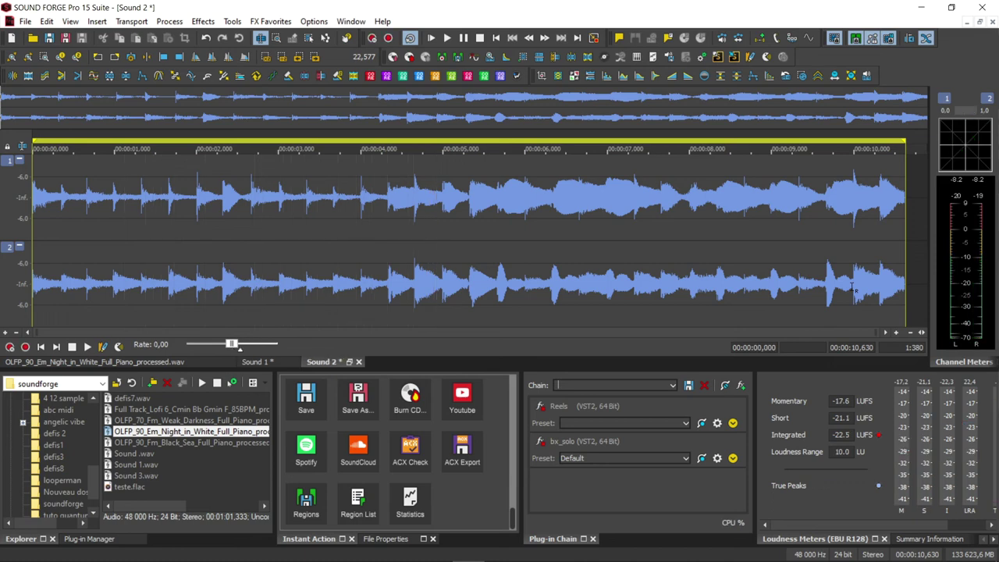
# Compare Sound 1 and Sound 2 by auditioning each excerpt with the lofi4 plug-ins loaded
pyautogui.click(262, 363)
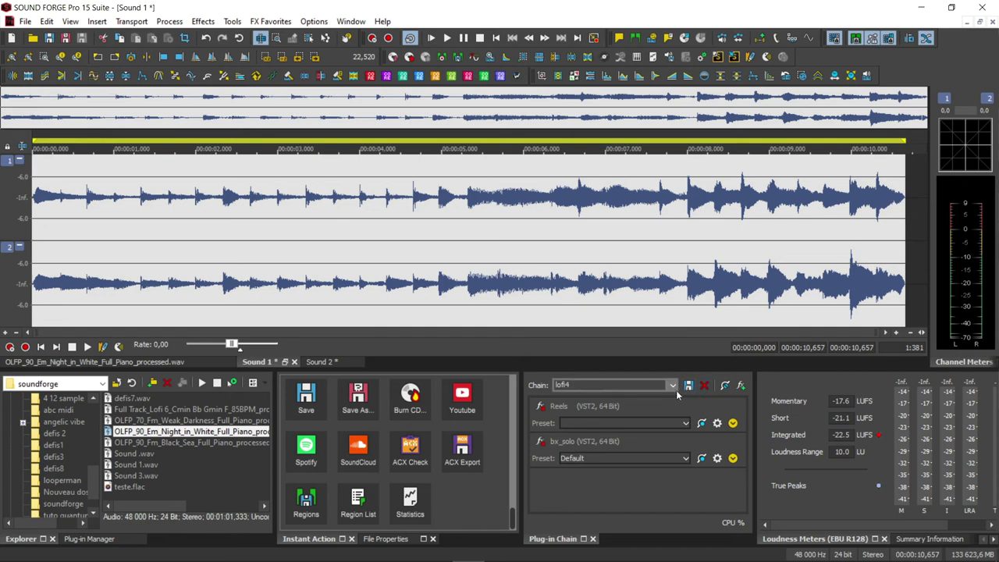
pyautogui.press('space')
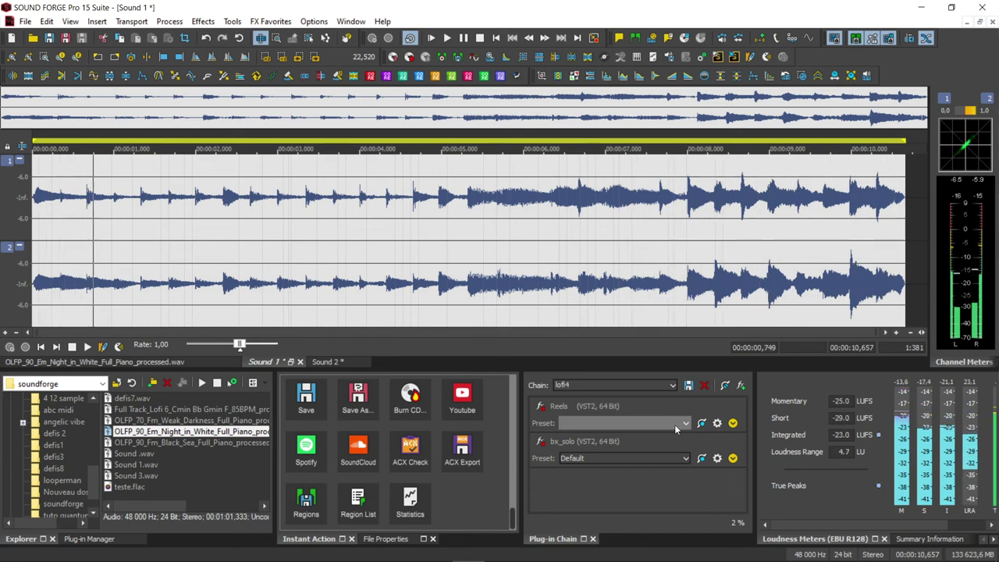
pyautogui.press('space')
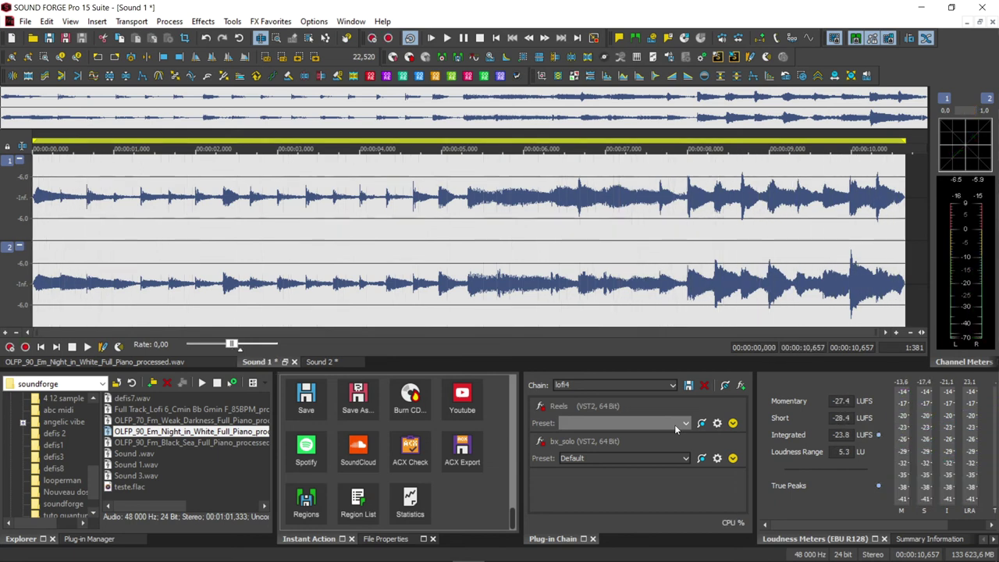
pyautogui.click(306, 364)
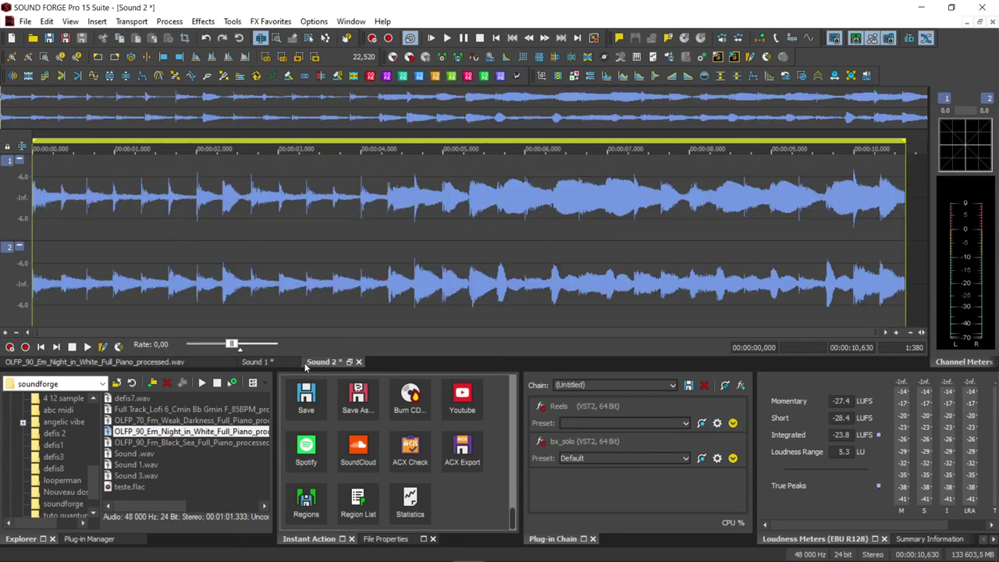
pyautogui.press('space')
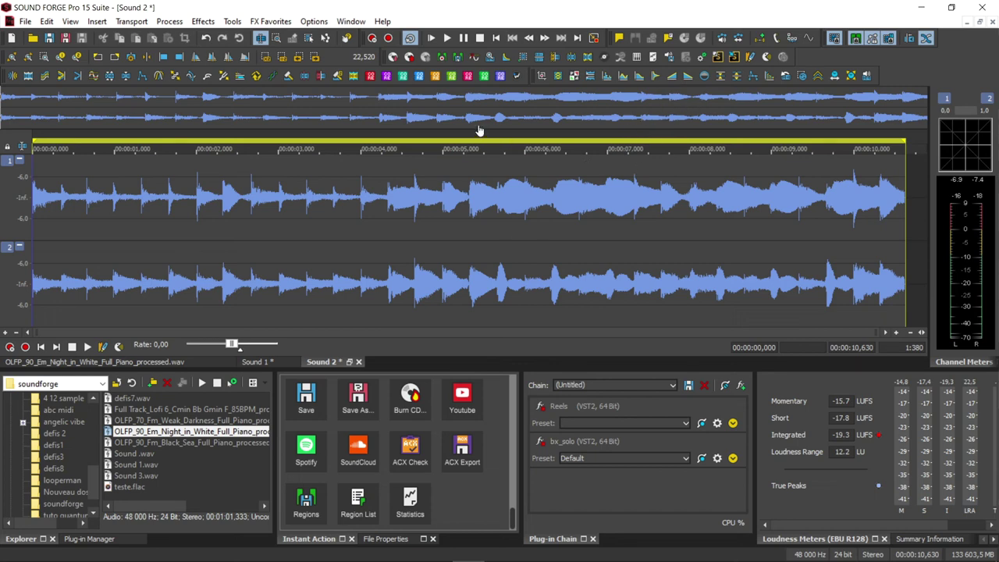
pyautogui.click(234, 21)
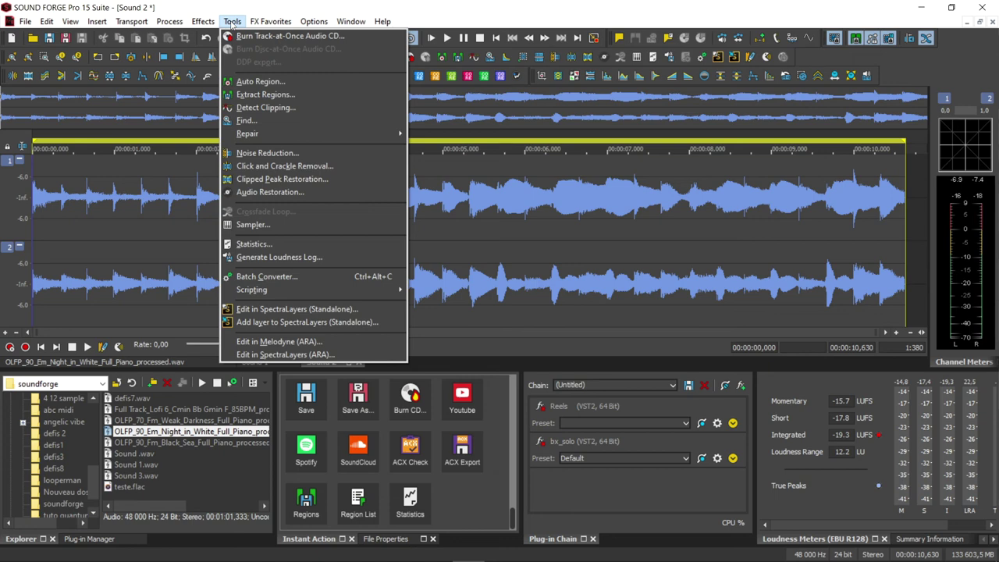
pyautogui.click(265, 21)
pyautogui.click(233, 22)
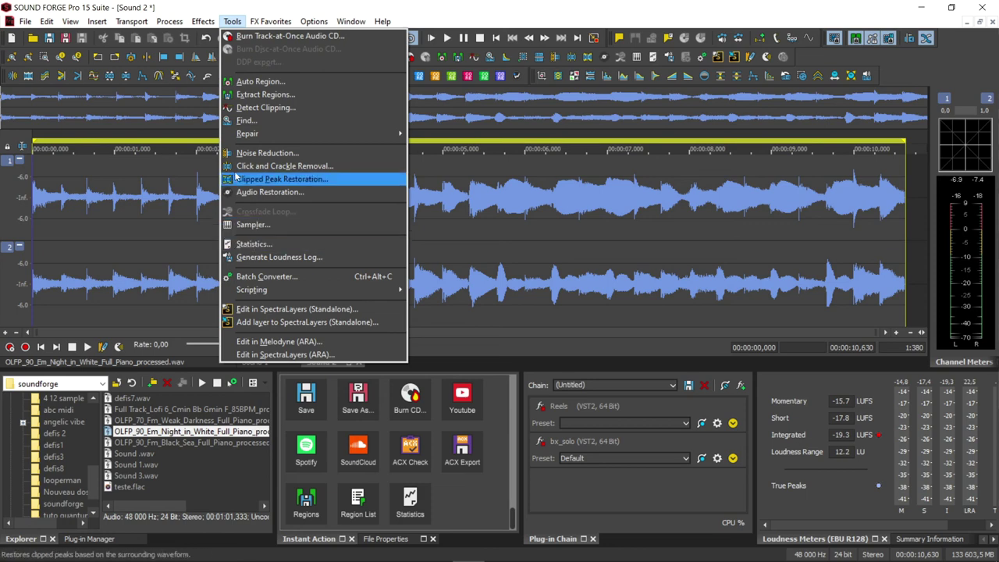
pyautogui.moveTo(202, 23)
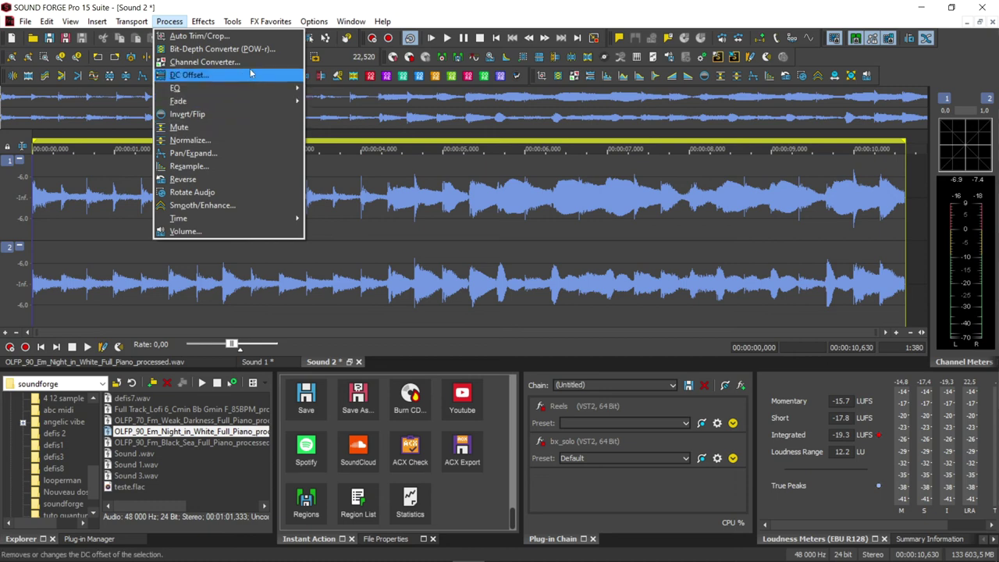
pyautogui.click(439, 179)
pyautogui.click(438, 180)
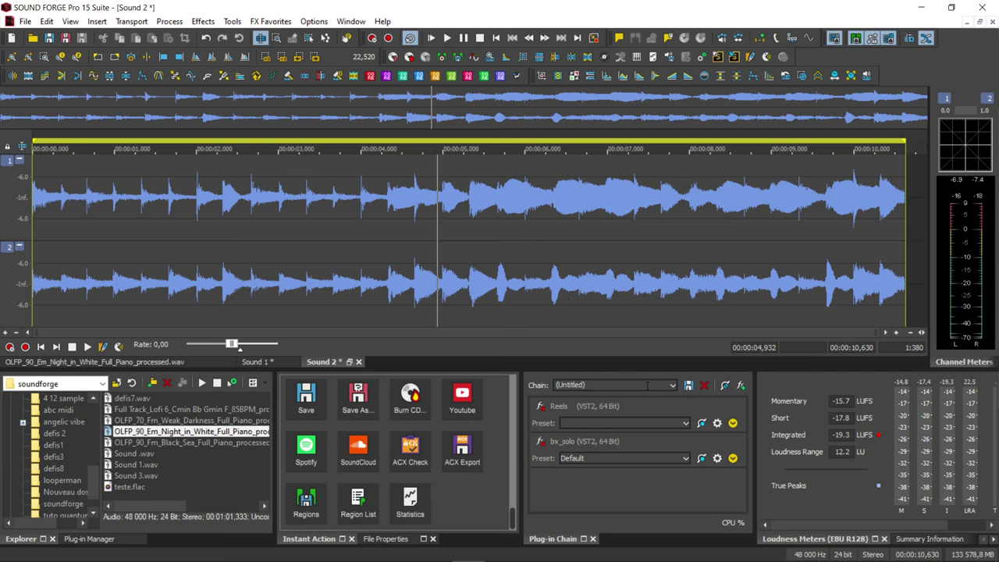
# Open the list of saved plug-in chains for Sound 2
pyautogui.click(671, 385)
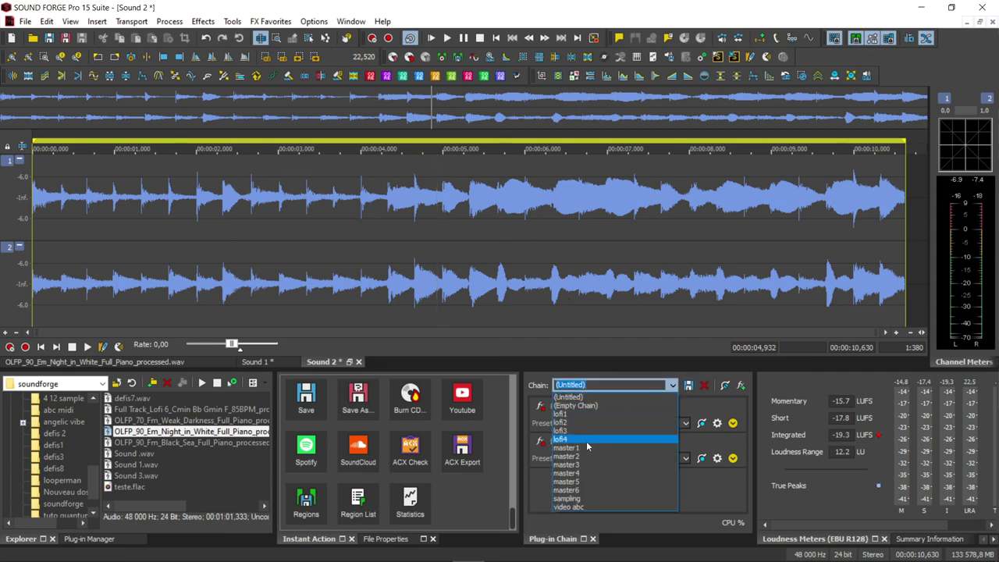